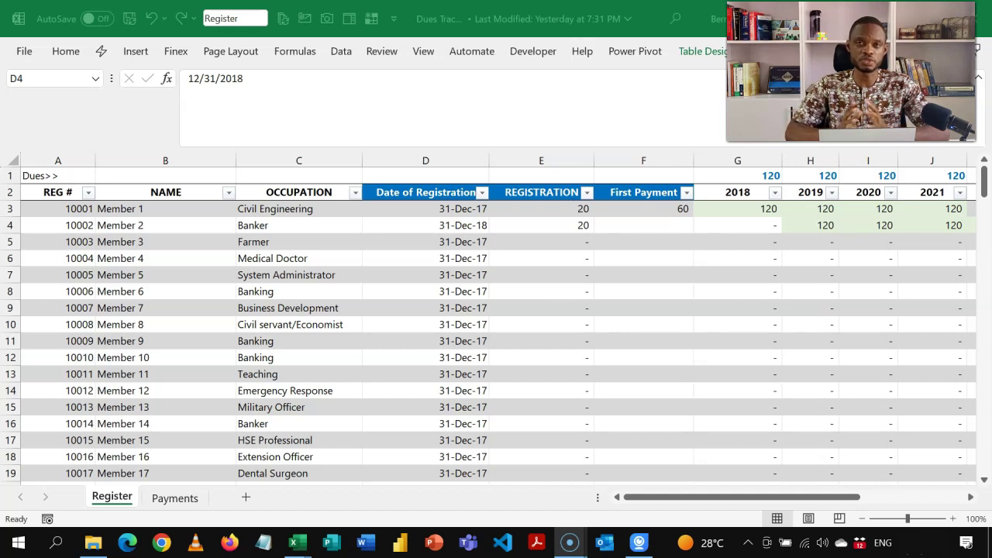
- Examine the registration number, name, occupation and registration date in the first member's row of the Register sheet
{"action": "left_click", "coordinate": [261, 329]}
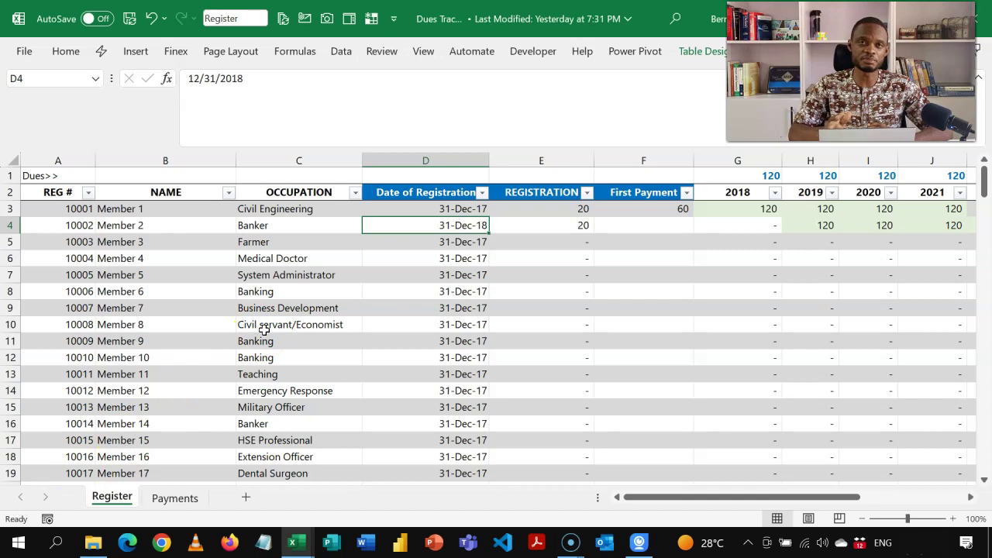
{"action": "left_click", "coordinate": [126, 210]}
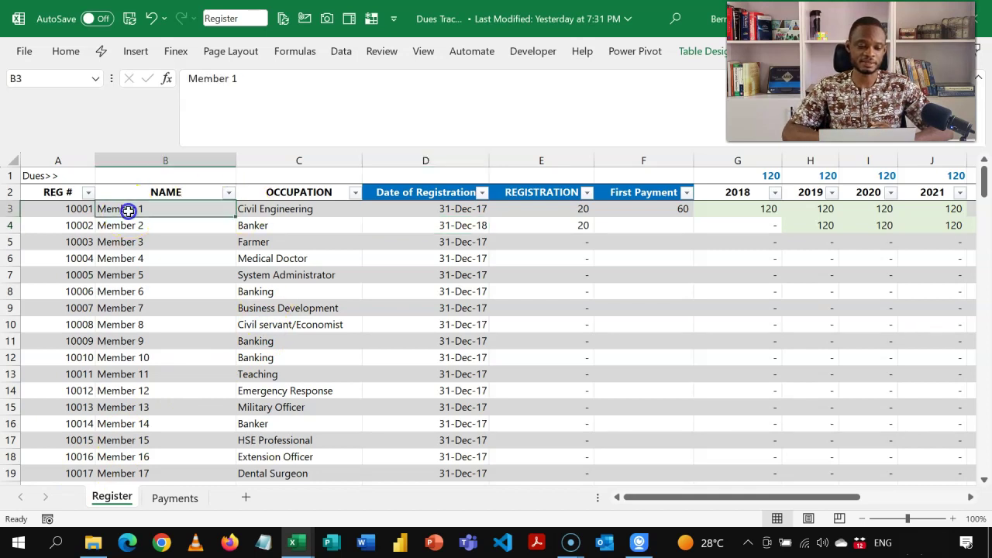
{"action": "left_click", "coordinate": [62, 209]}
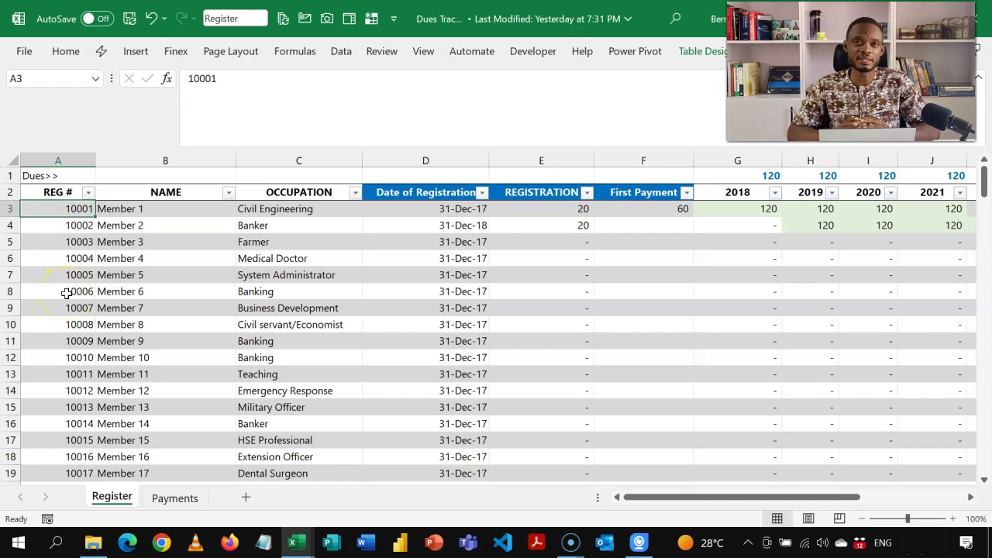
{"action": "left_click", "coordinate": [193, 210]}
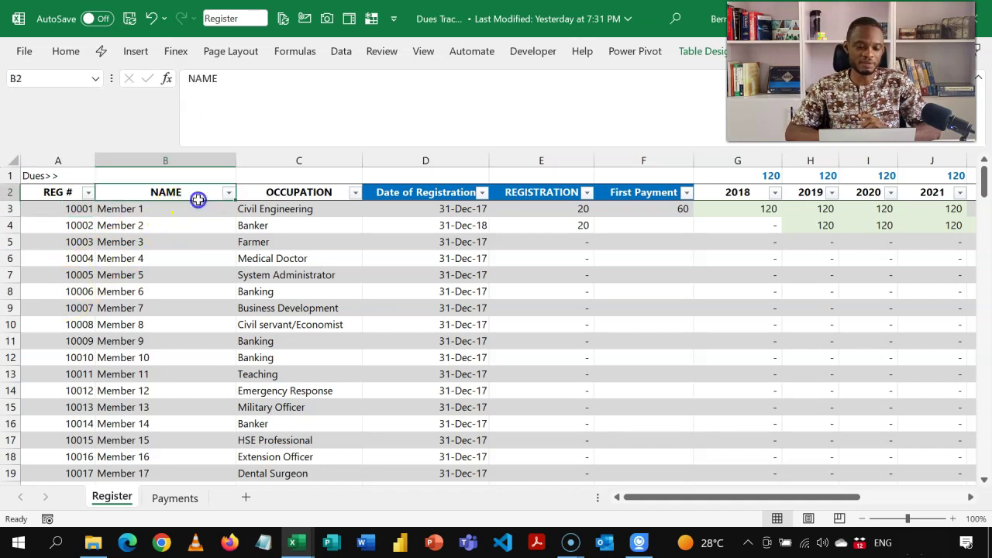
{"action": "left_click", "coordinate": [271, 210]}
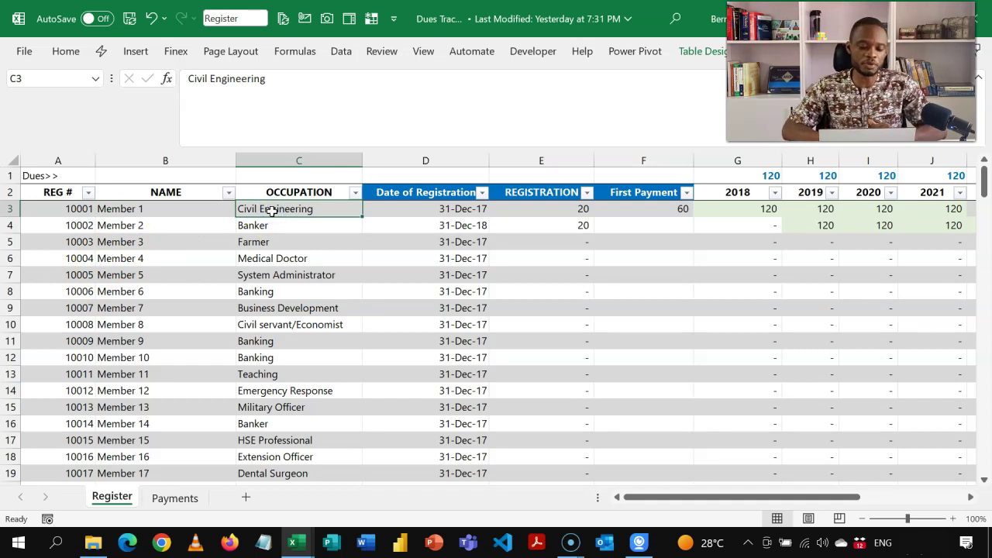
{"action": "left_click", "coordinate": [410, 206]}
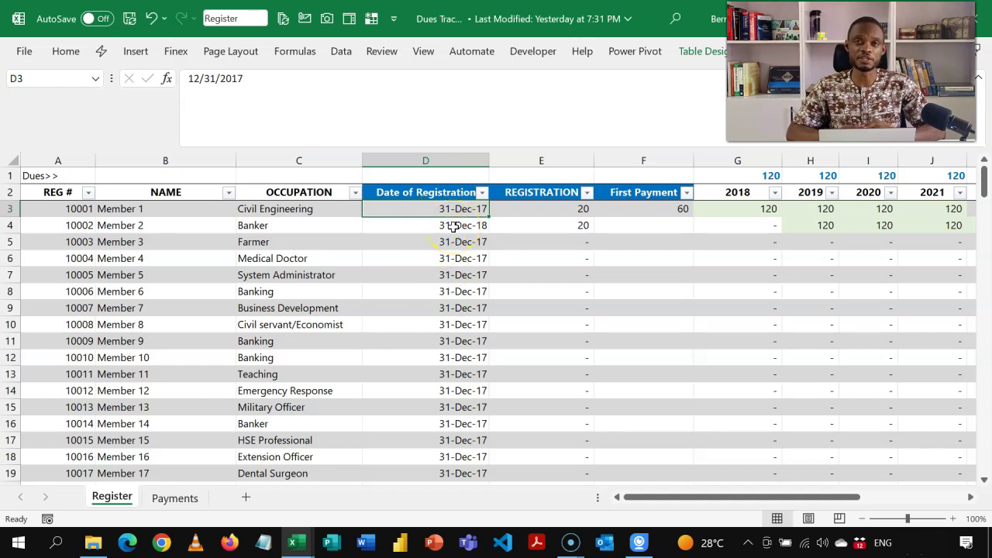
- Inspect the Registration and First Payment formulas in Member 1's row
{"action": "left_click", "coordinate": [538, 211]}
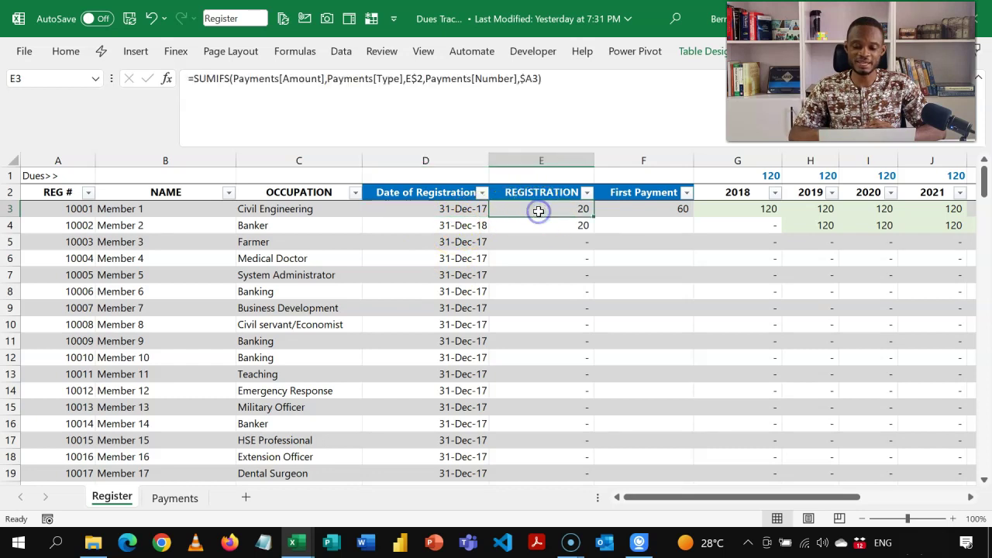
{"action": "key", "text": "Right"}
{"action": "key", "text": "Right"}
{"action": "left_click", "coordinate": [538, 211]}
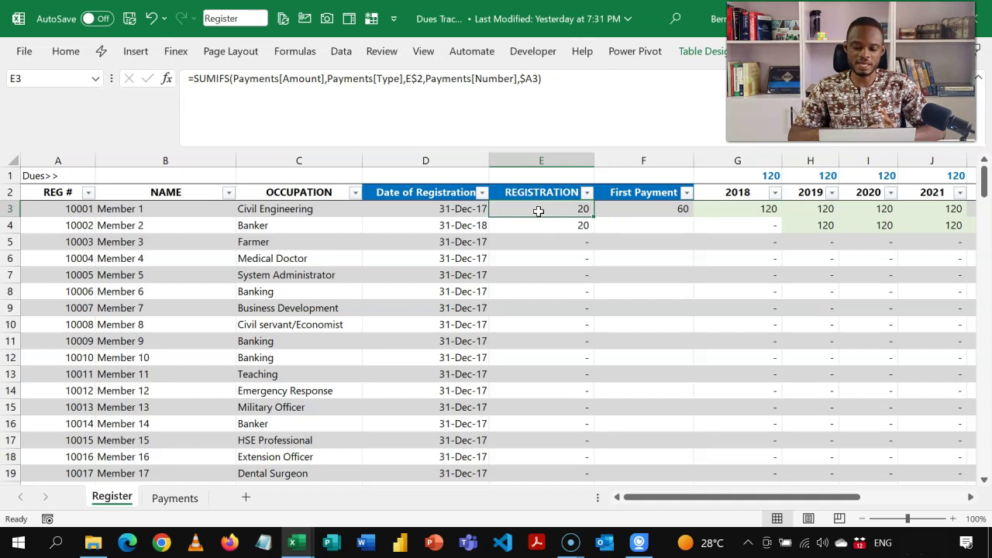
{"action": "key", "text": "Right"}
{"action": "left_click", "coordinate": [538, 211]}
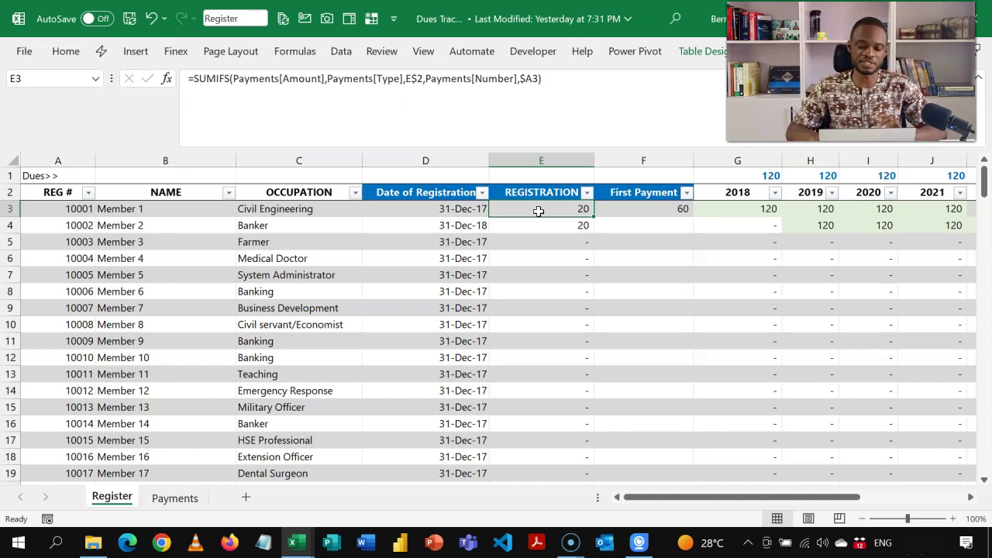
{"action": "key", "text": "Right"}
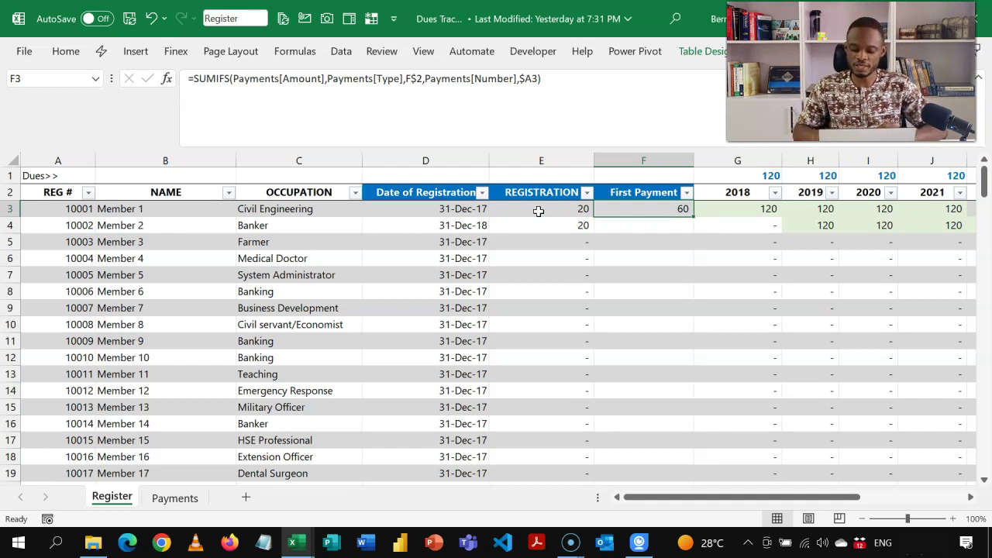
{"action": "key", "text": "shift+Left"}
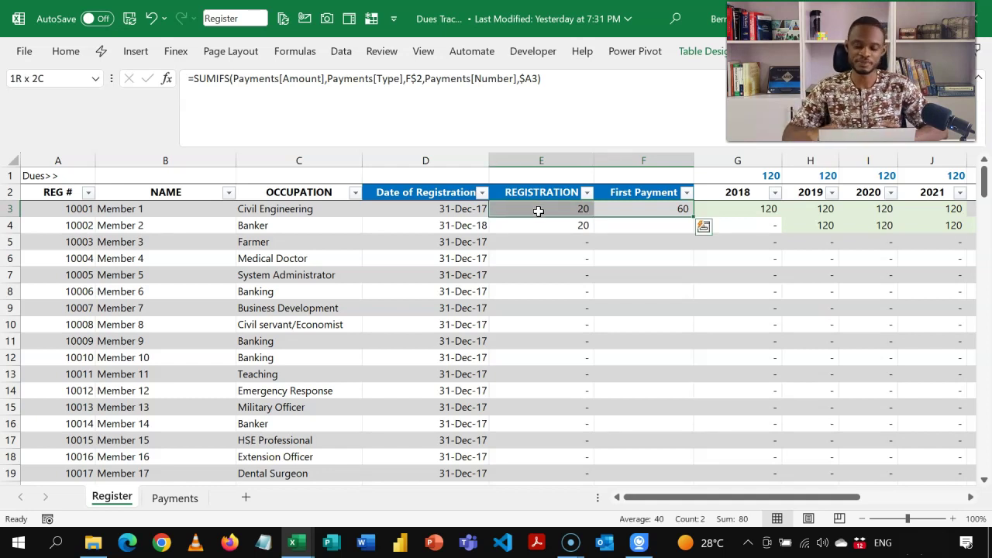
{"action": "key", "text": "Right"}
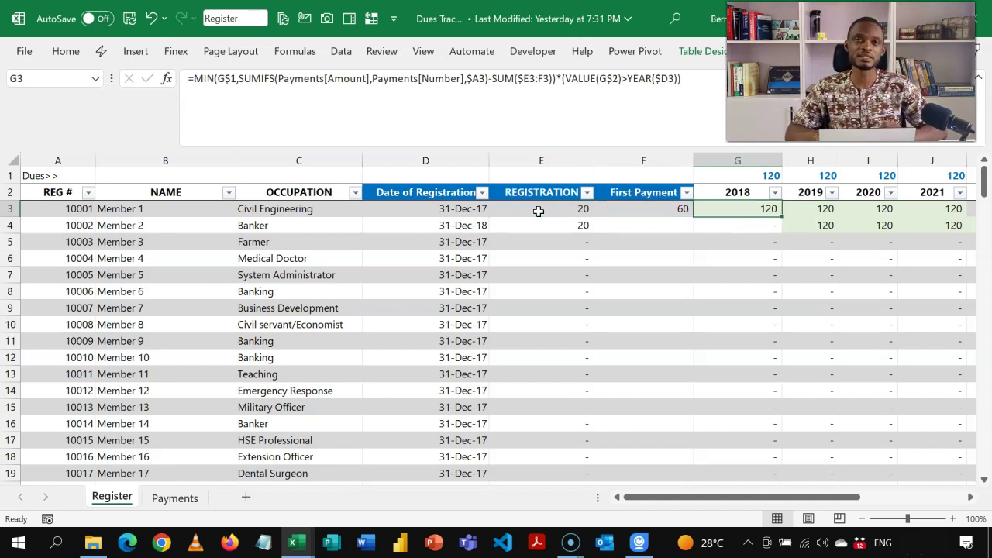
- Review Member 1's yearly dues formulas across the 2018 to 2023 columns
{"action": "key", "text": "Left"}
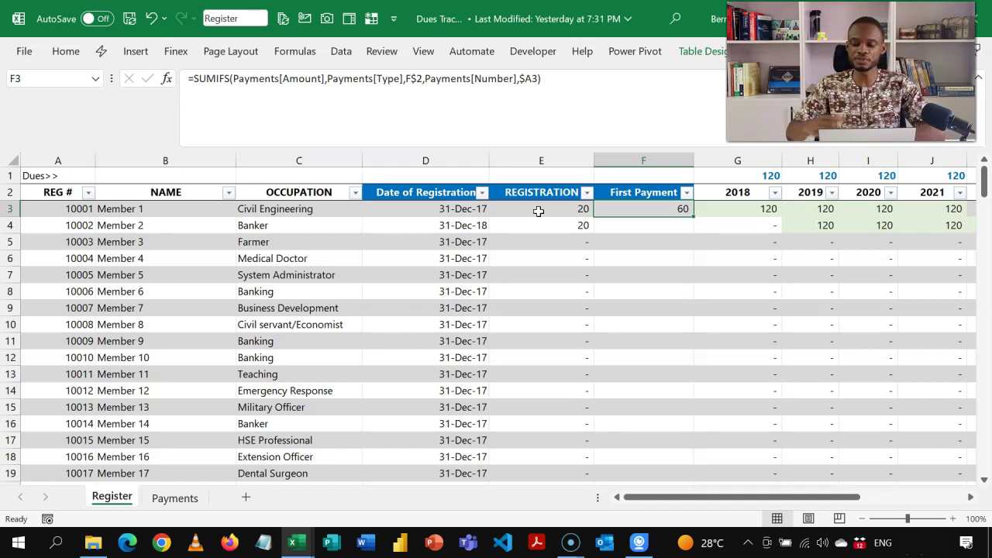
{"action": "key", "text": "Right"}
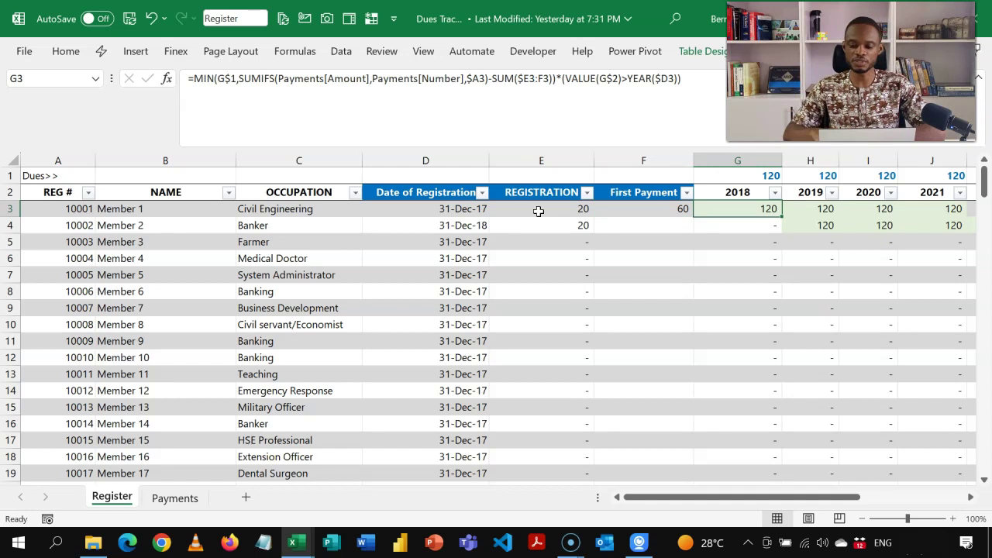
{"action": "key", "text": "Right"}
{"action": "key", "text": "Right"}
{"action": "key", "text": "Right"}
{"action": "key", "text": "Right"}
{"action": "key", "text": "Right"}
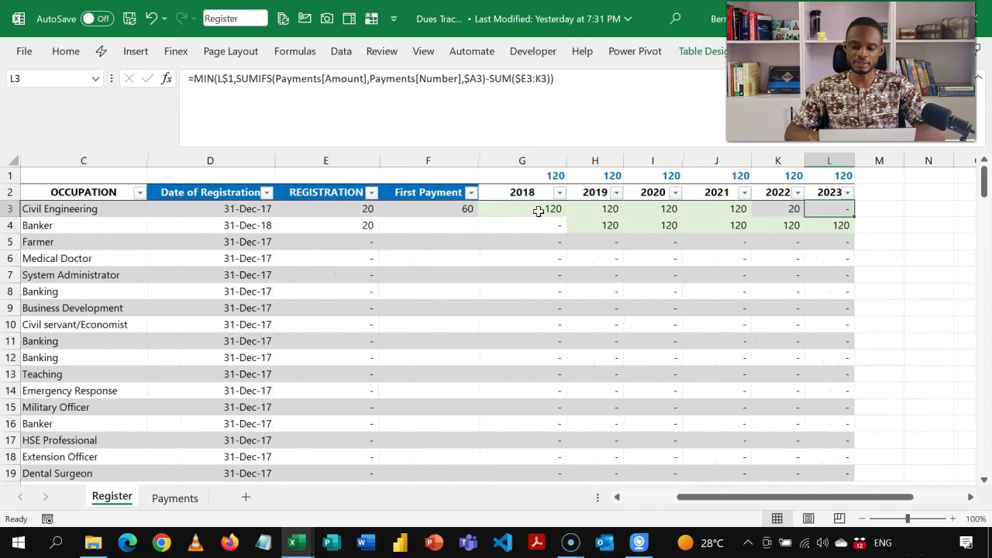
{"action": "key", "text": "Left"}
{"action": "key", "text": "Left"}
{"action": "key", "text": "Left"}
{"action": "key", "text": "Left"}
{"action": "key", "text": "Left"}
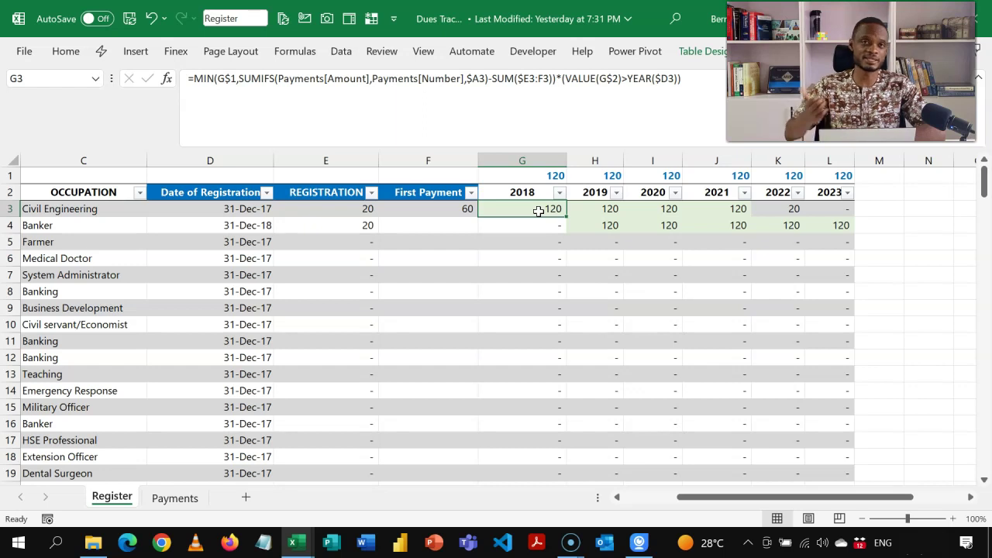
- Examine the annual dues amounts above the 2018 to 2023 headers and the 2018 cells of the first two members
{"action": "key", "text": "Up"}
{"action": "key", "text": "Up"}
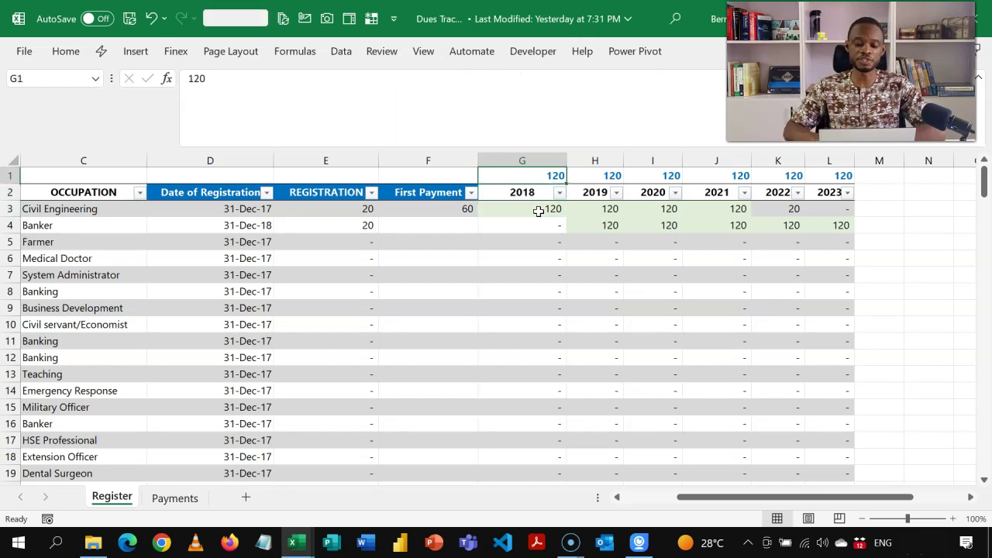
{"action": "key", "text": "Right"}
{"action": "key", "text": "Left"}
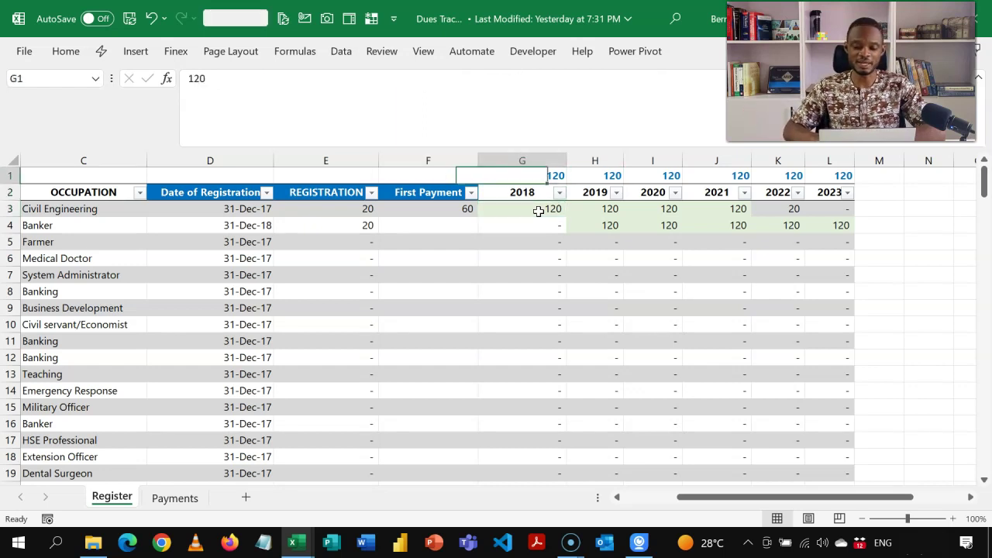
{"action": "key", "text": "Right"}
{"action": "key", "text": "Right"}
{"action": "key", "text": "Right"}
{"action": "key", "text": "Right"}
{"action": "key", "text": "Right"}
{"action": "key", "text": "Right"}
{"action": "key", "text": "Left"}
{"action": "key", "text": "Left"}
{"action": "key", "text": "Left"}
{"action": "key", "text": "Left"}
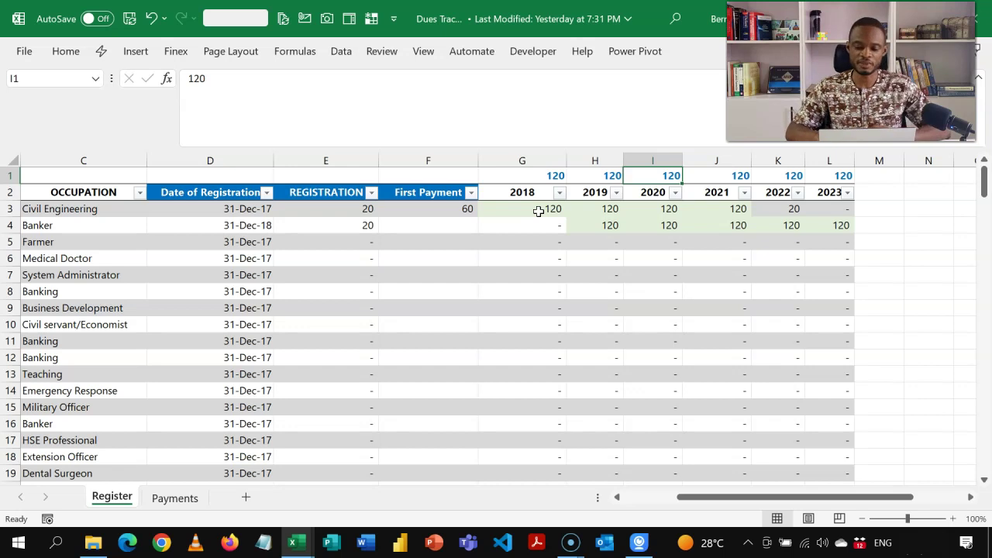
{"action": "key", "text": "Left"}
{"action": "key", "text": "Left"}
{"action": "key", "text": "Down"}
{"action": "key", "text": "Down"}
{"action": "key", "text": "Down"}
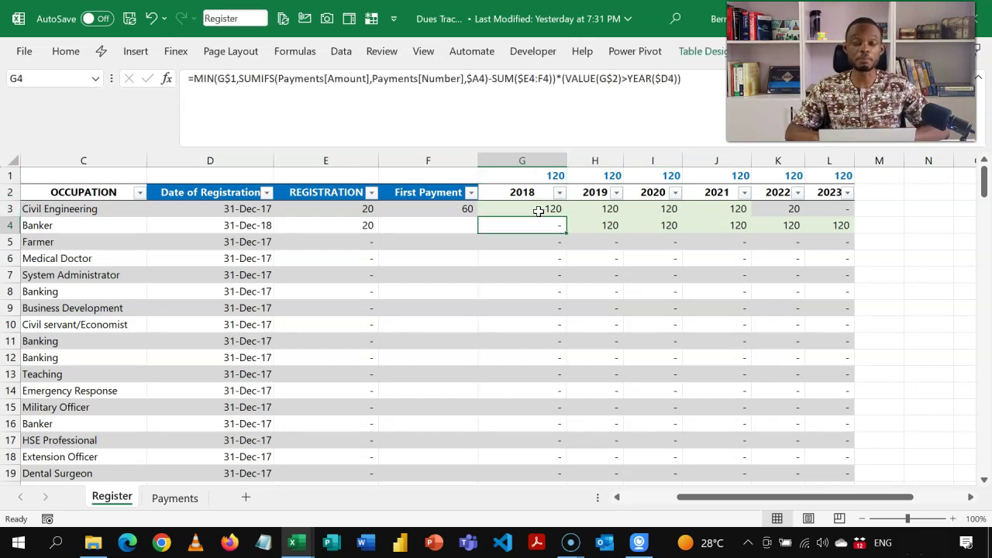
{"action": "key", "text": "Up"}
{"action": "key", "text": "Up"}
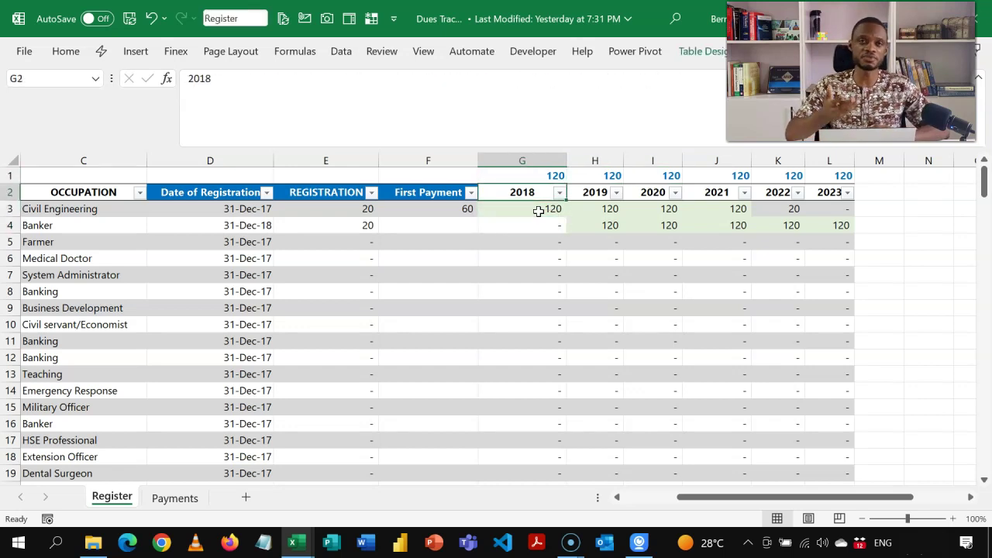
{"action": "key", "text": "Down"}
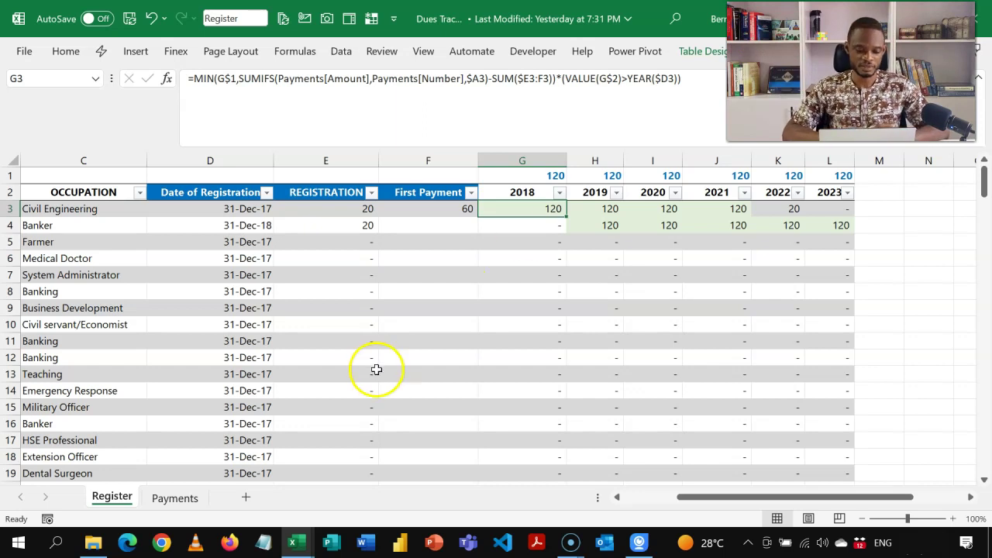
- Open the Payments sheet and check the member number choices for the first payment, keeping 10001
{"action": "left_click", "coordinate": [176, 497]}
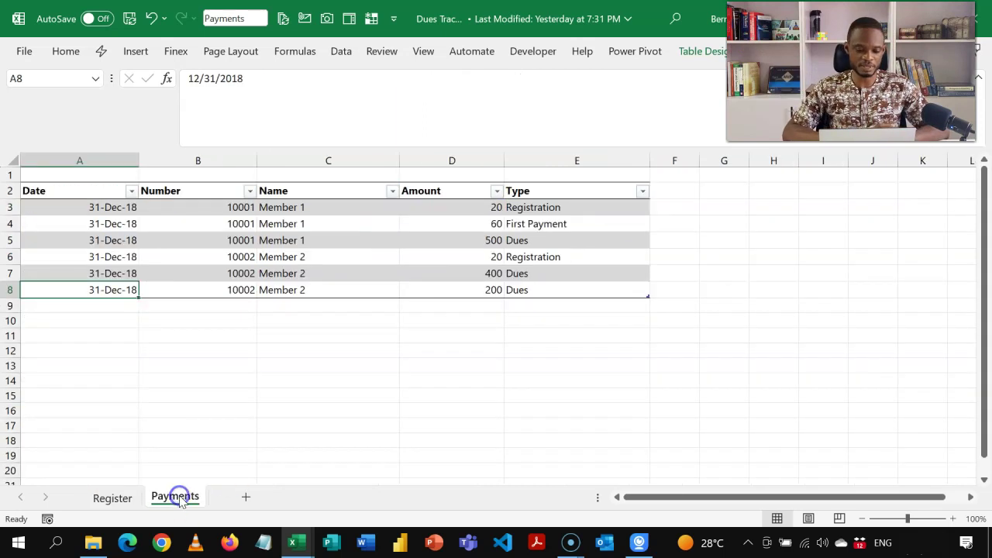
{"action": "left_click", "coordinate": [337, 251]}
{"action": "key", "text": "Left"}
{"action": "key", "text": "Left"}
{"action": "key", "text": "Up"}
{"action": "key", "text": "Up"}
{"action": "key", "text": "Up"}
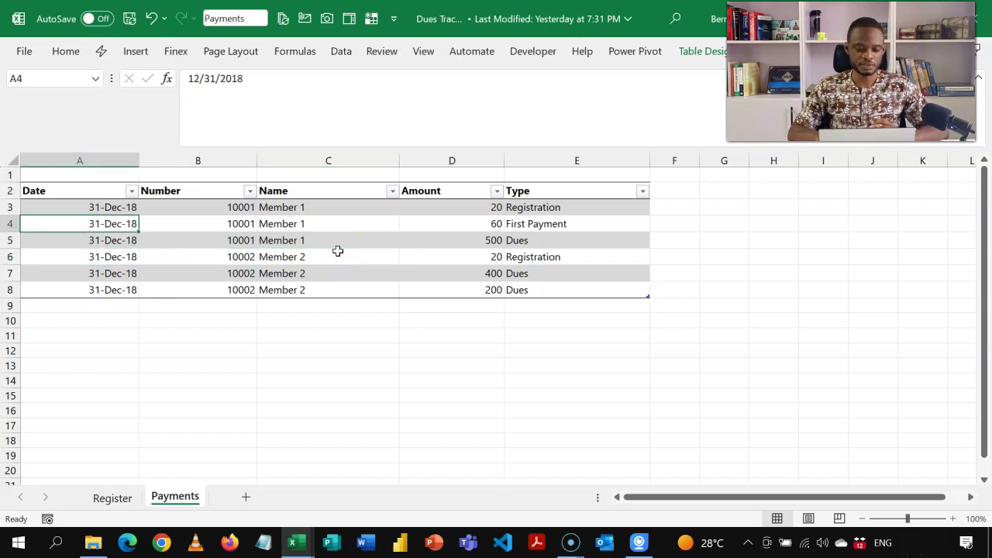
{"action": "key", "text": "Right"}
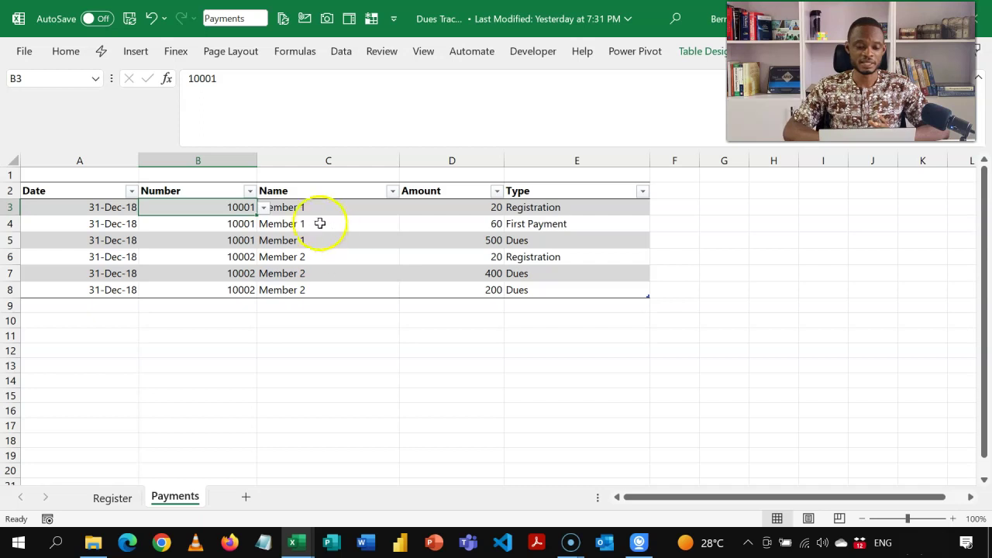
{"action": "left_click", "coordinate": [264, 207]}
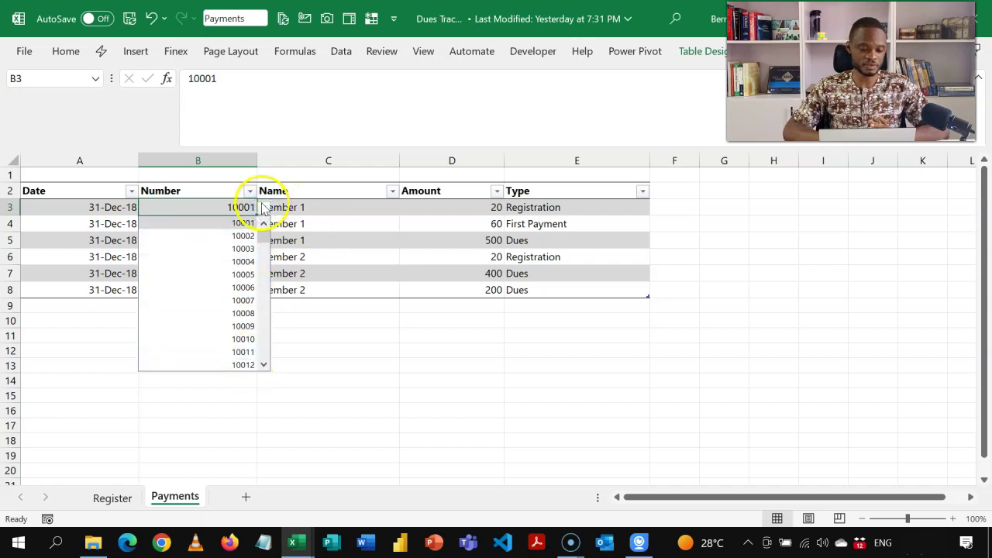
{"action": "left_click", "coordinate": [242, 223]}
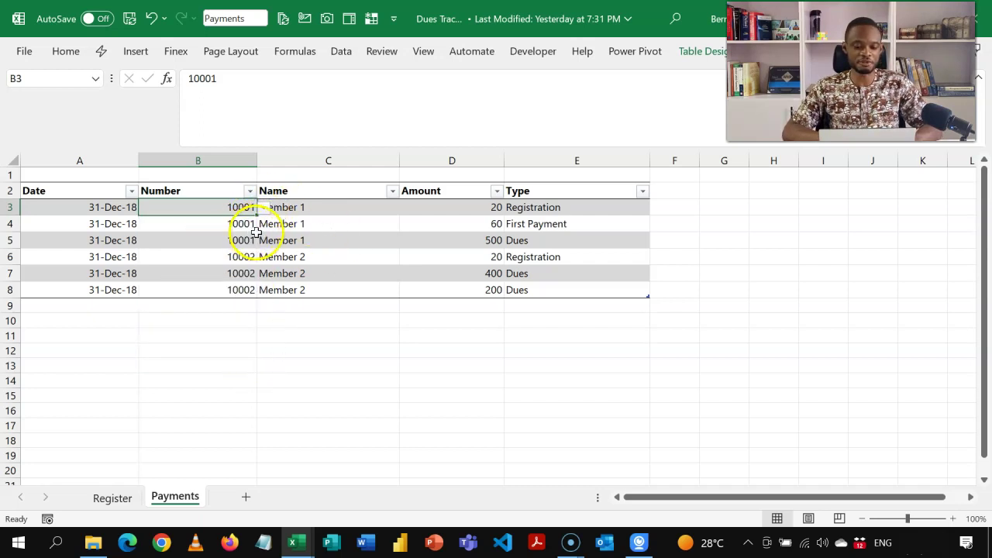
- Inspect the first payment's Name formula and amount, and view the available payment types
{"action": "left_click", "coordinate": [312, 210]}
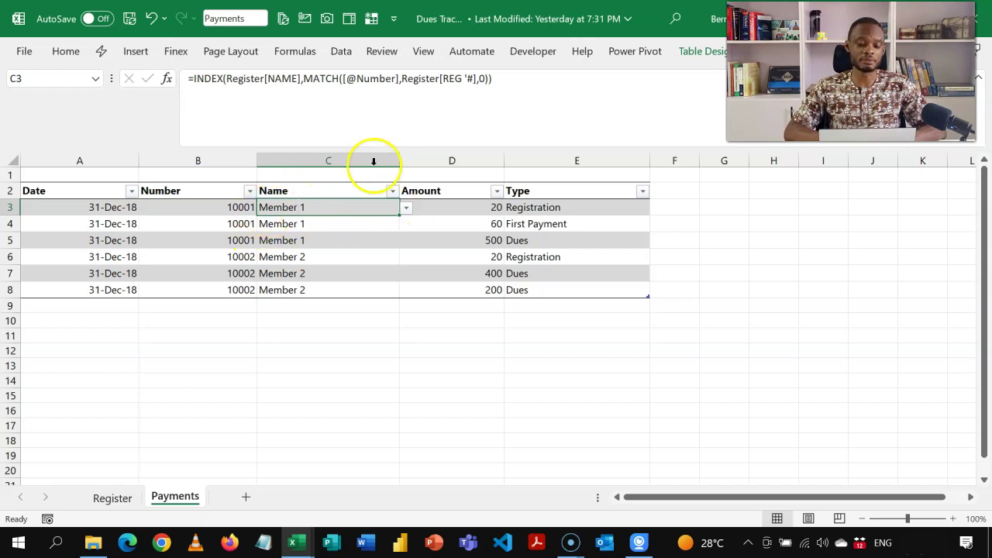
{"action": "left_click", "coordinate": [466, 211]}
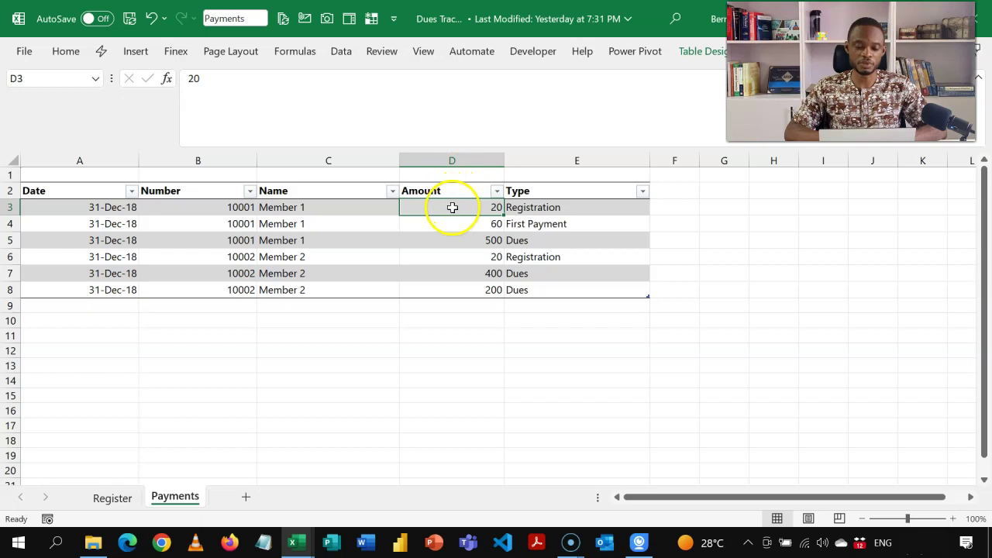
{"action": "left_click", "coordinate": [524, 206]}
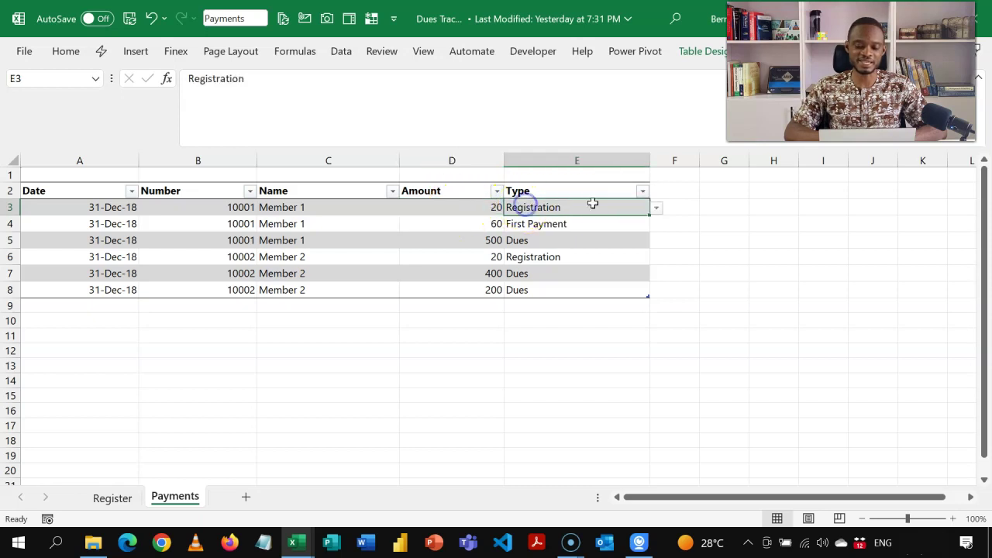
{"action": "left_click", "coordinate": [656, 208]}
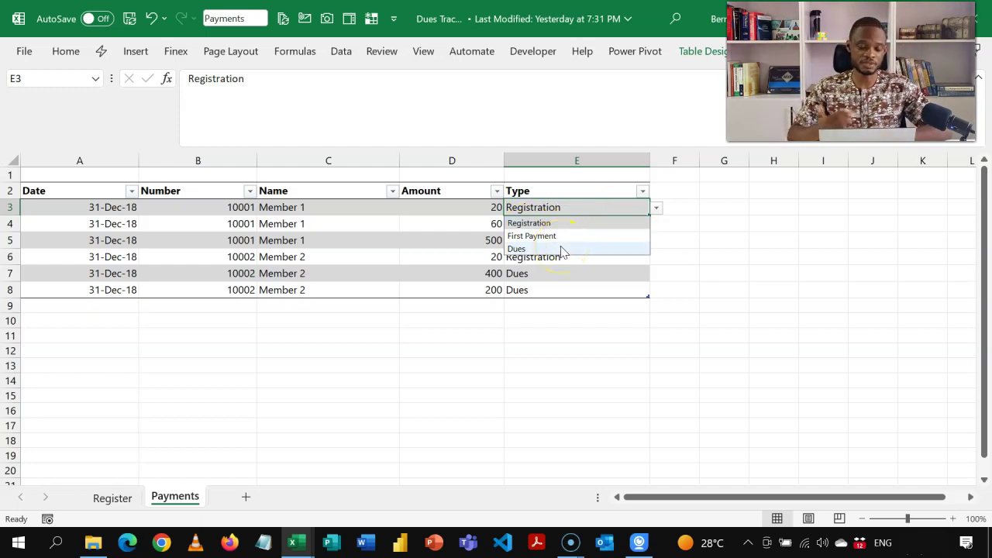
{"action": "left_click", "coordinate": [473, 243]}
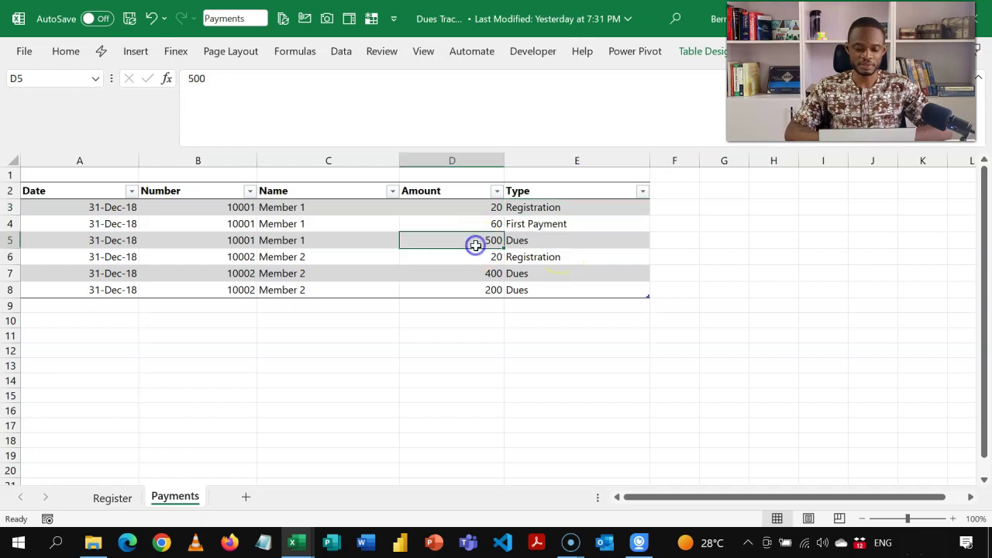
- Return to the Register sheet and inspect the Registration formula in Member 3's row
{"action": "left_click", "coordinate": [124, 498]}
{"action": "left_click", "coordinate": [162, 253]}
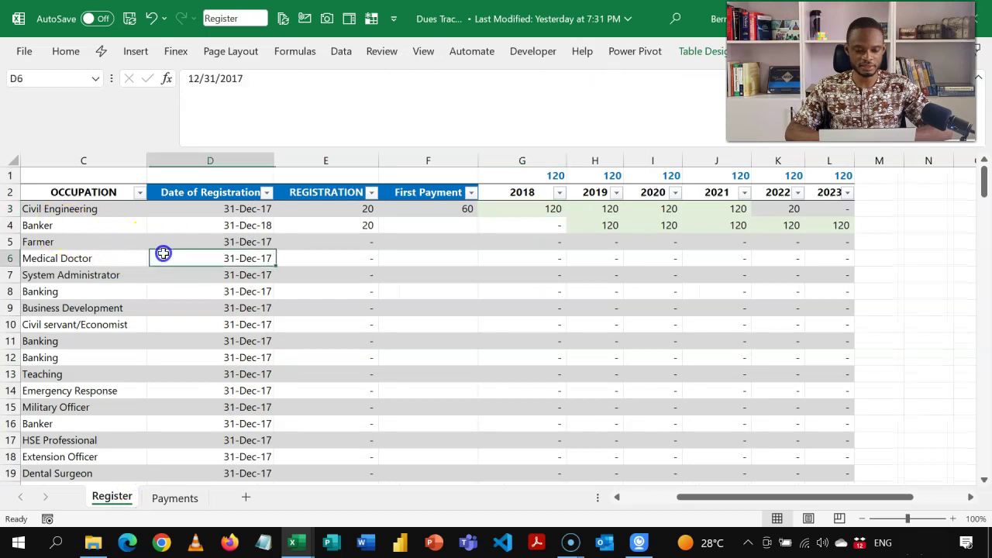
{"action": "key", "text": "Left"}
{"action": "key", "text": "Home"}
{"action": "key", "text": "Up"}
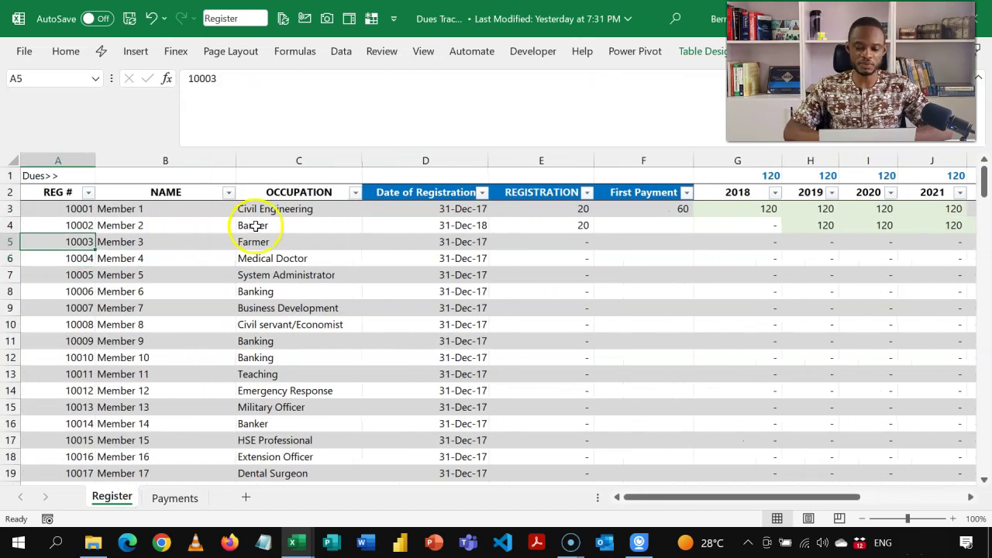
{"action": "left_click", "coordinate": [564, 243]}
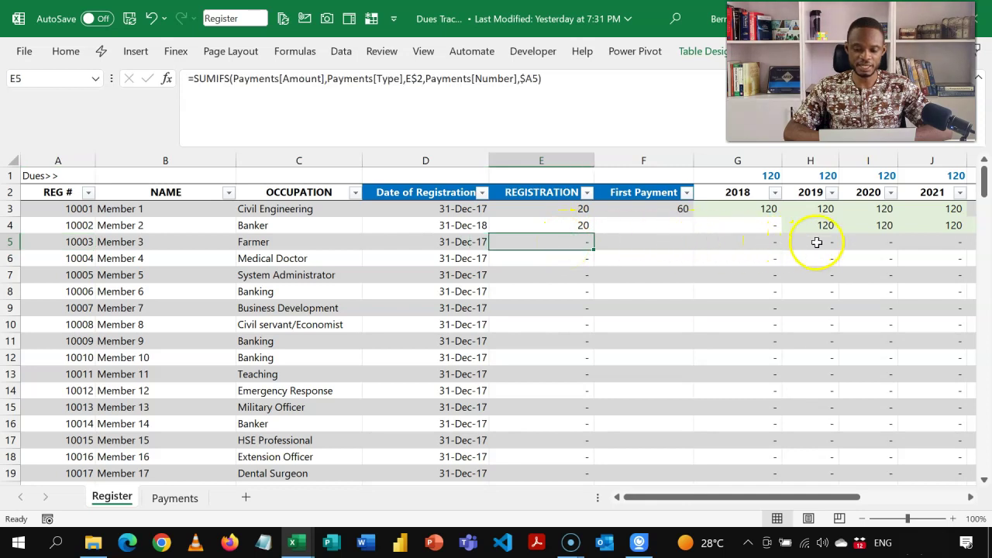
- Start a new row in the Payments table with the date 31-Dec-18 and member number 10003
{"action": "left_click", "coordinate": [152, 500]}
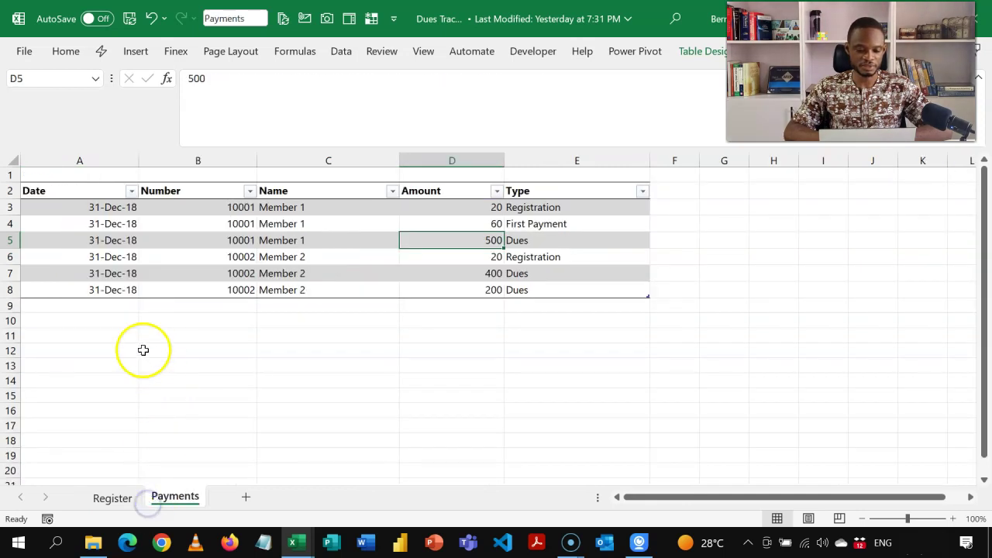
{"action": "left_click", "coordinate": [111, 307]}
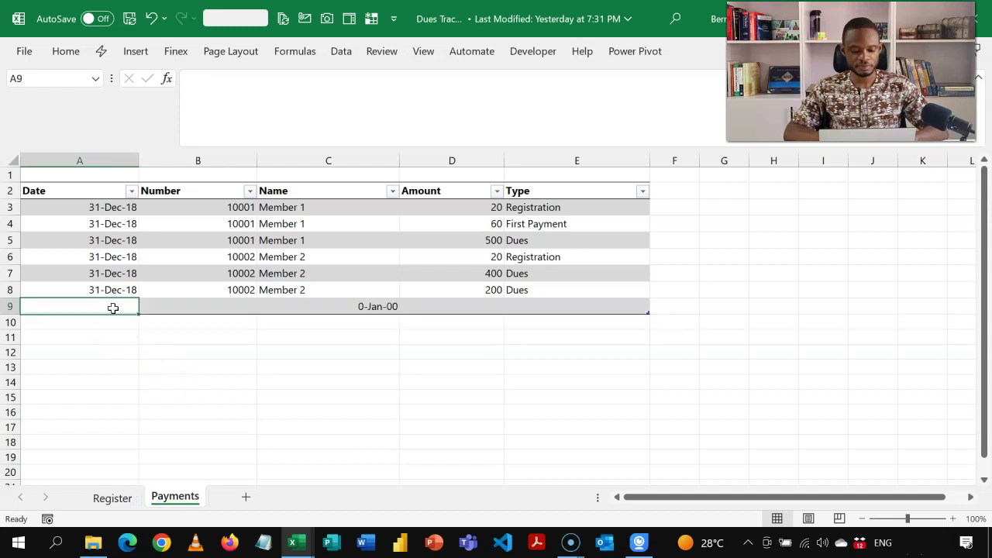
{"action": "key", "text": "ctrl+d"}
{"action": "left_click", "coordinate": [240, 306]}
{"action": "left_click", "coordinate": [260, 308]}
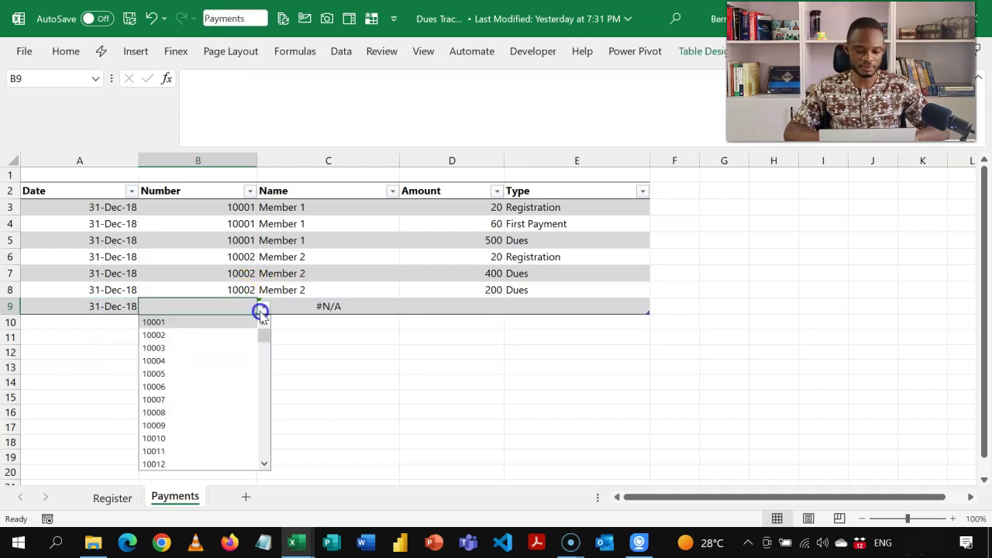
{"action": "left_click", "coordinate": [222, 348]}
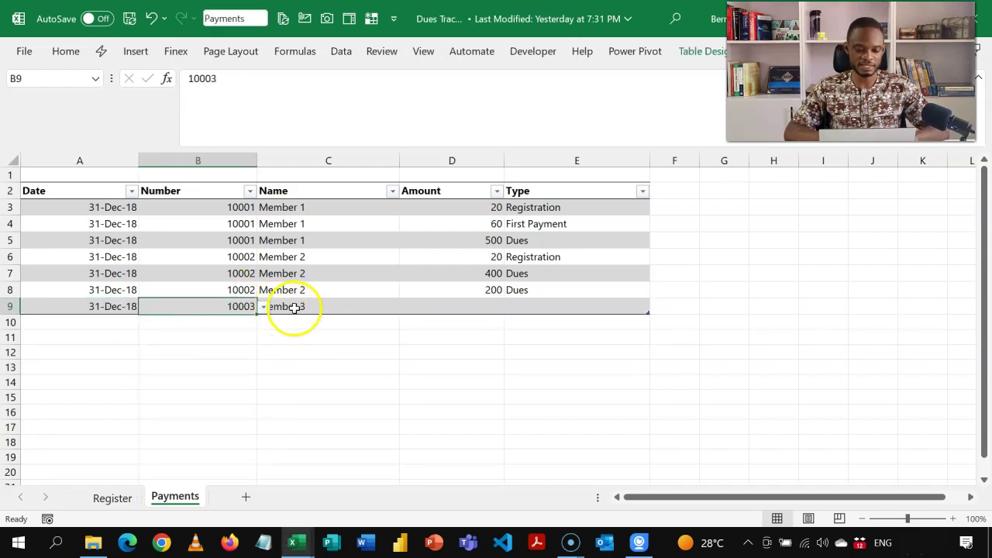
- Give Member 3's new payment an amount of 20 and the type Registration
{"action": "left_click", "coordinate": [295, 307]}
{"action": "left_click", "coordinate": [445, 302]}
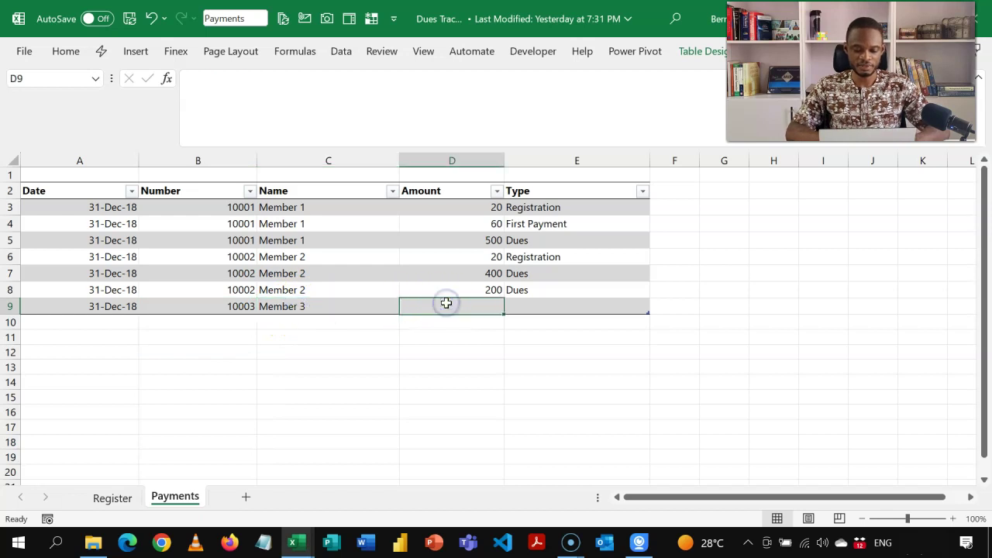
{"action": "type", "text": "20"}
{"action": "key", "text": "Tab"}
{"action": "type", "text": "RE"}
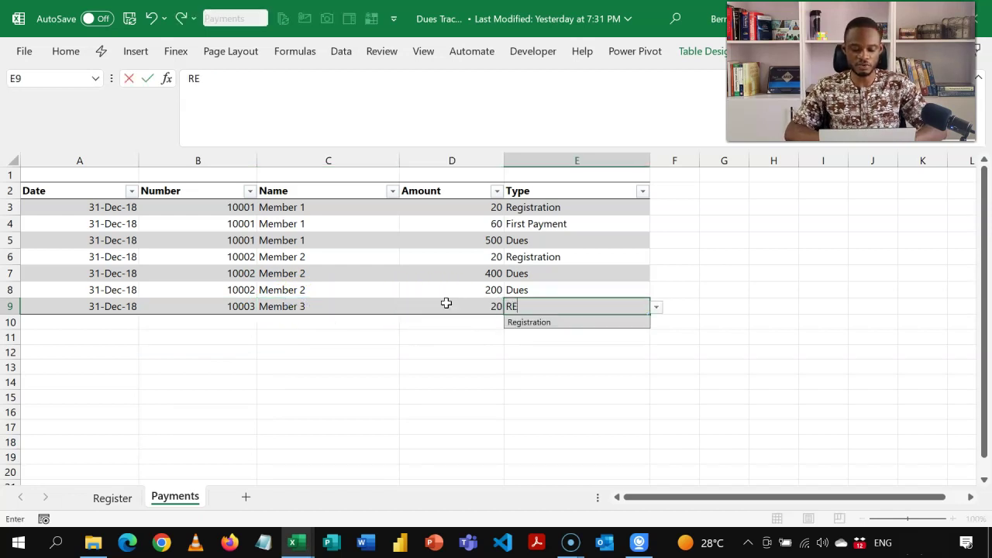
{"action": "key", "text": "Return"}
- Add another row to the Payments table, filling down the date 31-Dec-18 and member number 10003
{"action": "left_click", "coordinate": [62, 319]}
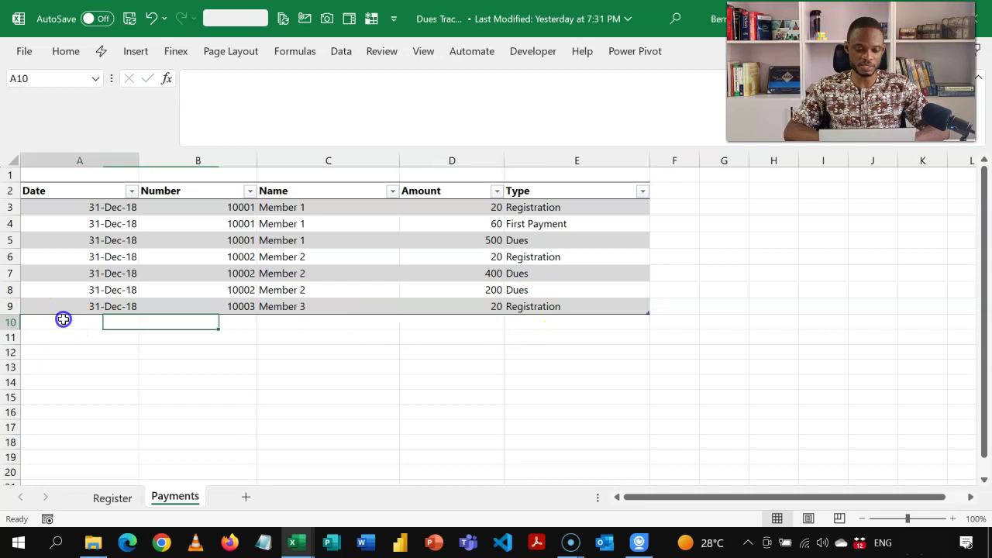
{"action": "key", "text": "ctrl+d"}
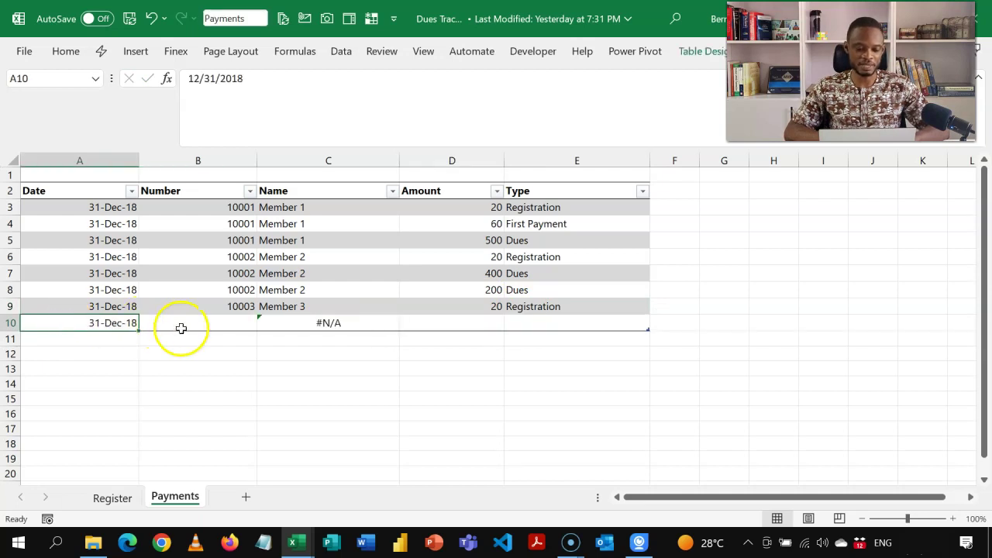
{"action": "left_click", "coordinate": [185, 329]}
{"action": "key", "text": "ctrl+d"}
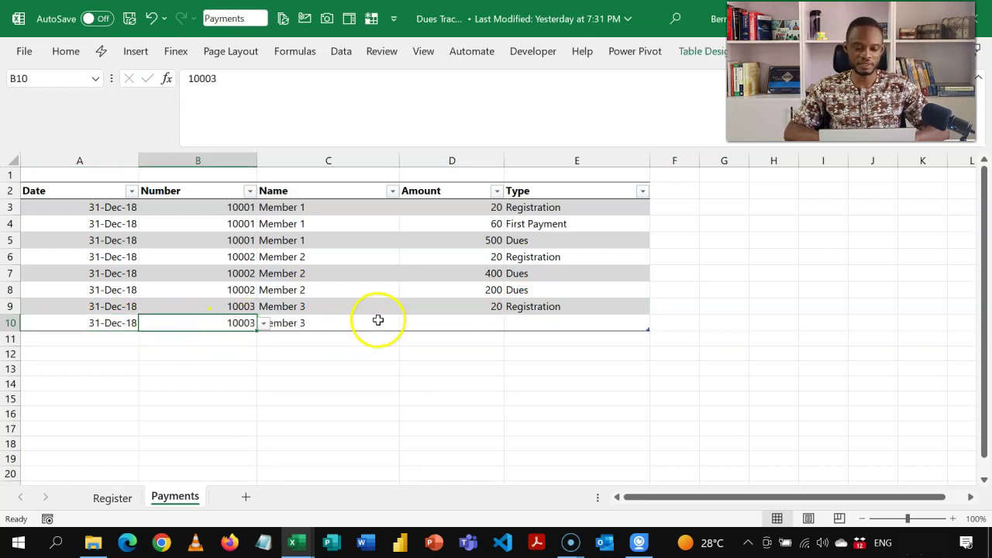
- Enter an amount of 400 and the type Dues for Member 3's second payment
{"action": "left_click", "coordinate": [450, 320]}
{"action": "type", "text": "400"}
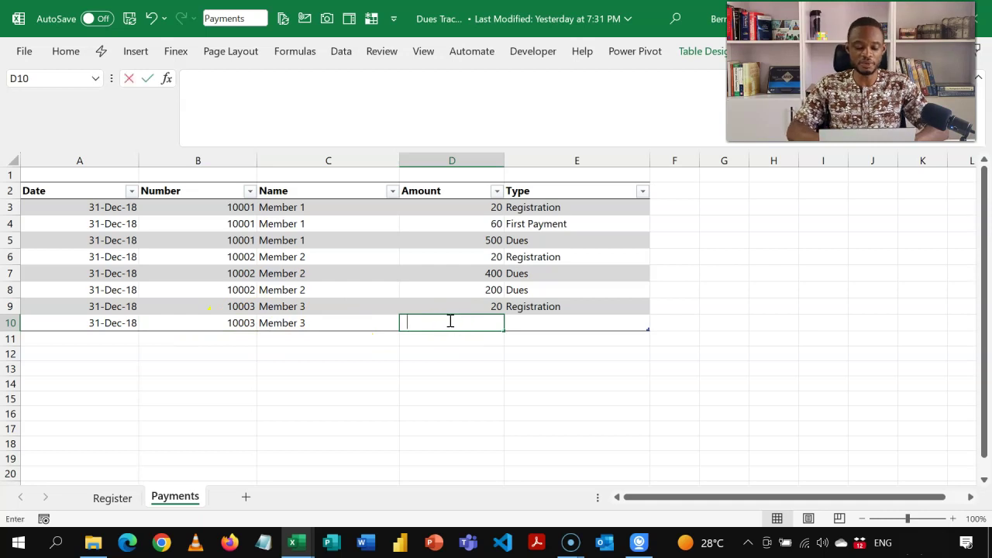
{"action": "key", "text": "Return"}
{"action": "left_click", "coordinate": [532, 322]}
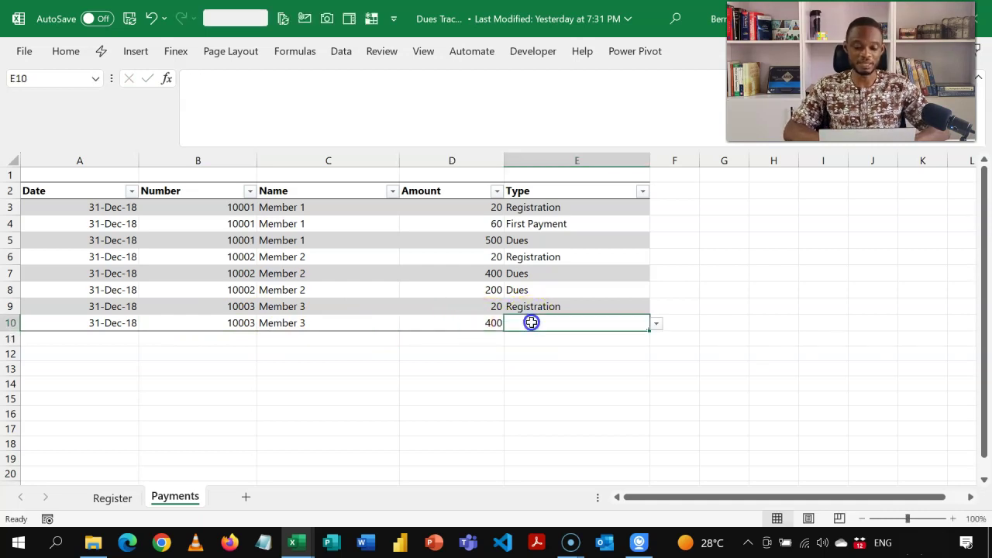
{"action": "type", "text": "DU"}
{"action": "key", "text": "Return"}
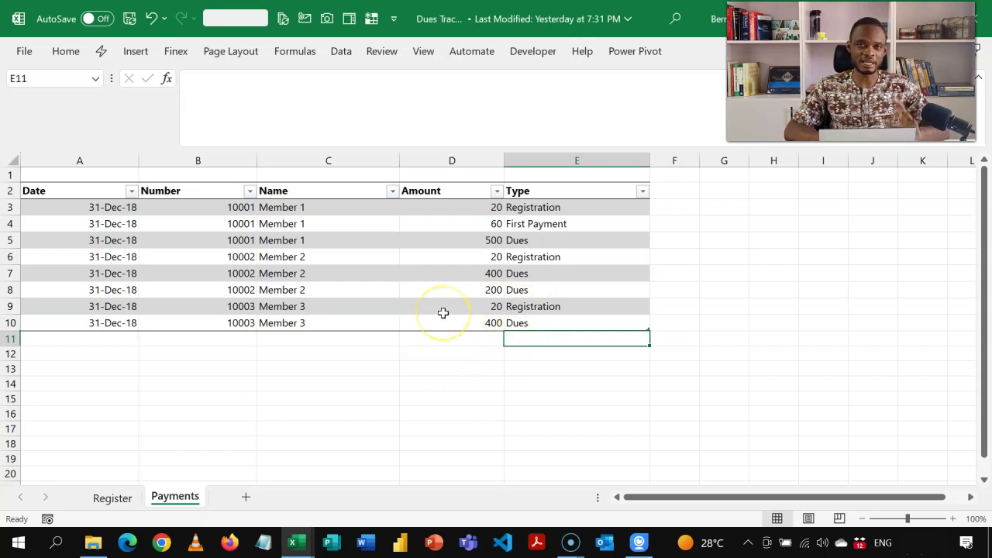
- Return to the Register sheet and review Member 3's registration date, registration fee and 2018 to 2020 dues allocation
{"action": "left_click", "coordinate": [128, 497]}
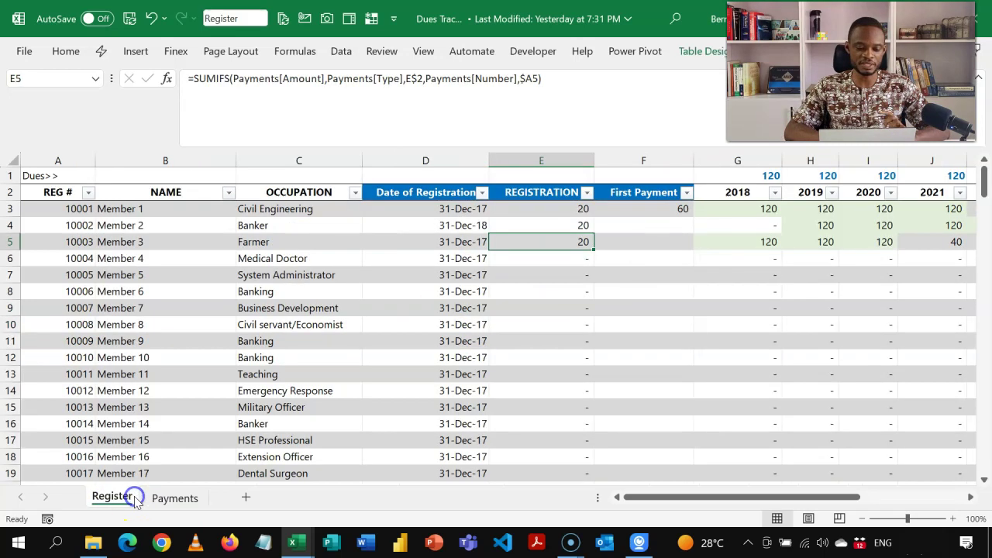
{"action": "key", "text": "Left"}
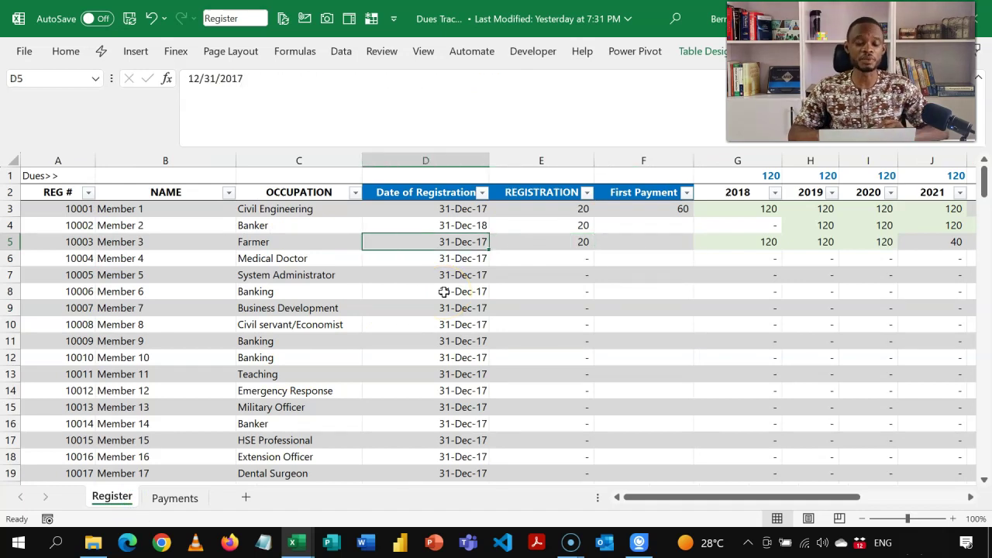
{"action": "key", "text": "Right"}
{"action": "key", "text": "Right"}
{"action": "key", "text": "Right"}
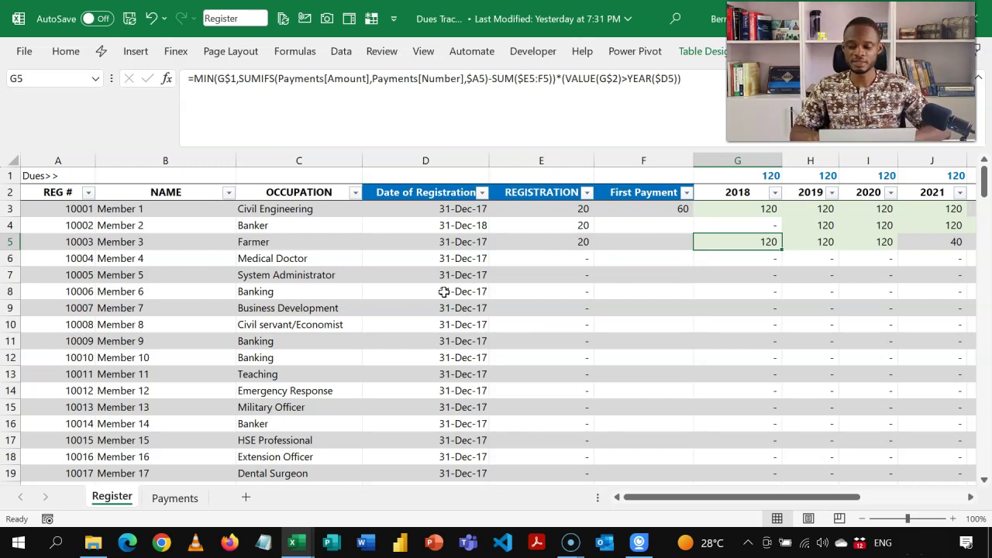
{"action": "key", "text": "shift+Right"}
{"action": "key", "text": "shift+Right"}
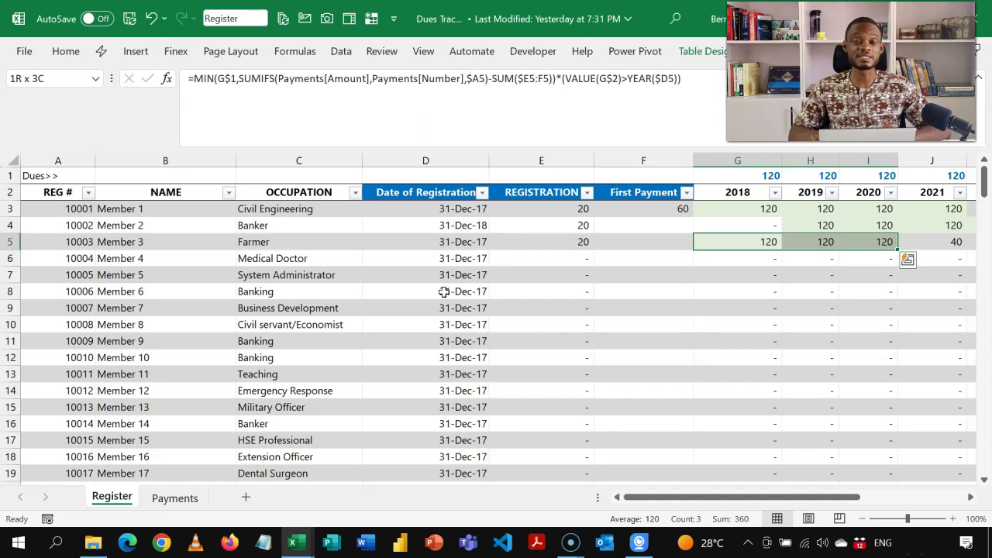
- Inspect Member 3's 2022 and 2021 dues formulas and select the row's cells from 2021 back to Registration
{"action": "key", "text": "Right"}
{"action": "key", "text": "Right"}
{"action": "key", "text": "Right"}
{"action": "key", "text": "Right"}
{"action": "key", "text": "Right"}
{"action": "key", "text": "Left"}
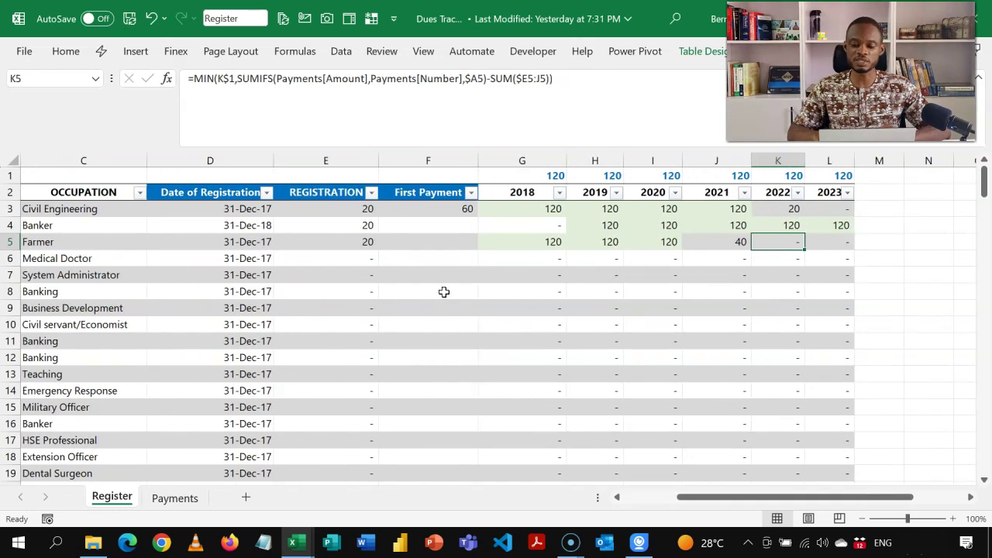
{"action": "key", "text": "Left"}
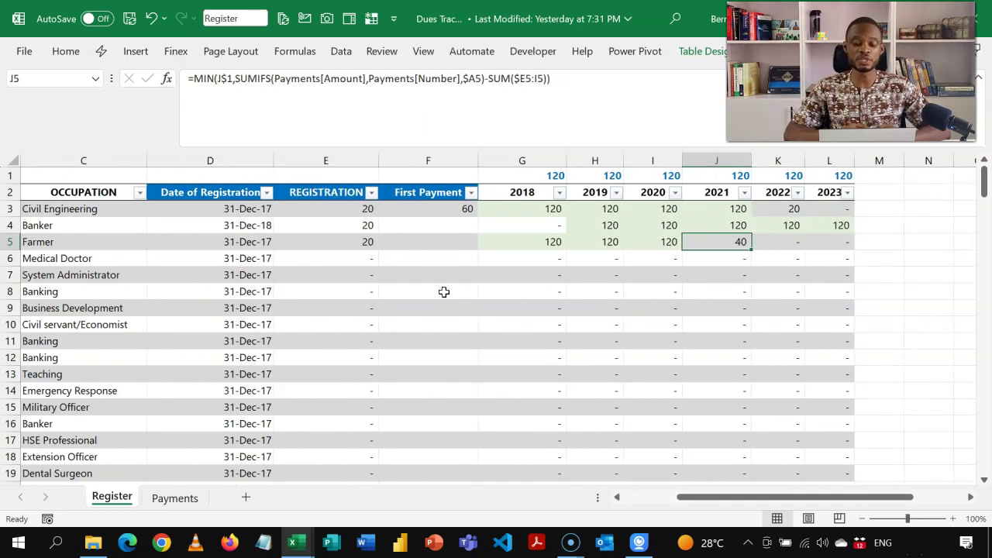
{"action": "key", "text": "shift+Left"}
{"action": "key", "text": "shift+Left"}
{"action": "key", "text": "shift+Left"}
{"action": "key", "text": "shift+Left"}
{"action": "key", "text": "shift+Left"}
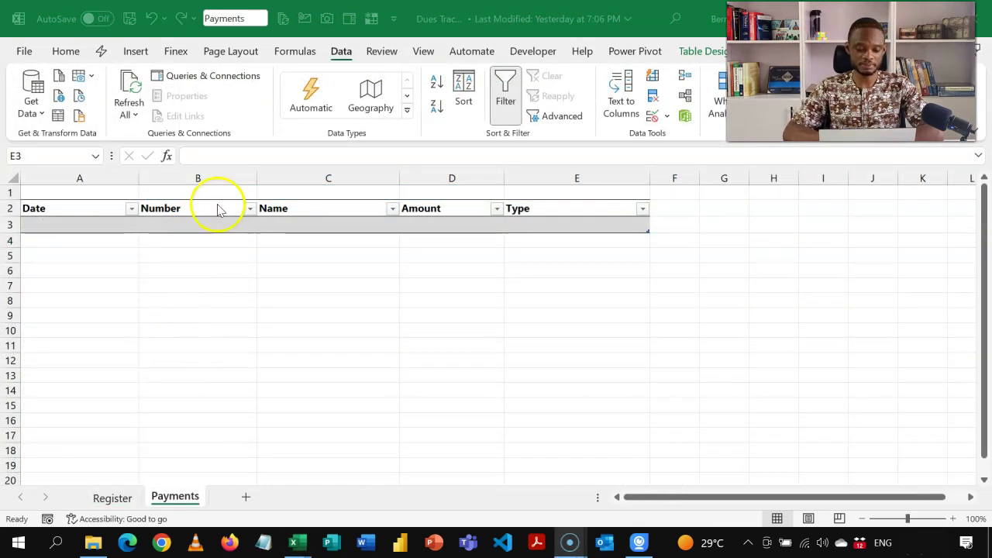
- Review the Name, Amount and Type columns of the blank Payments table
{"action": "double_click", "coordinate": [286, 225]}
{"action": "key", "text": "Escape"}
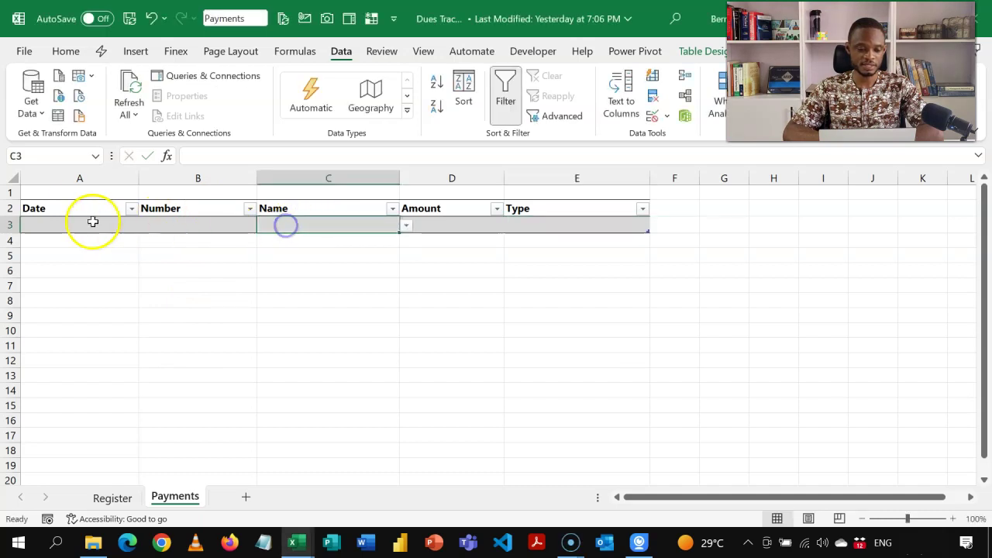
{"action": "left_click", "coordinate": [299, 211]}
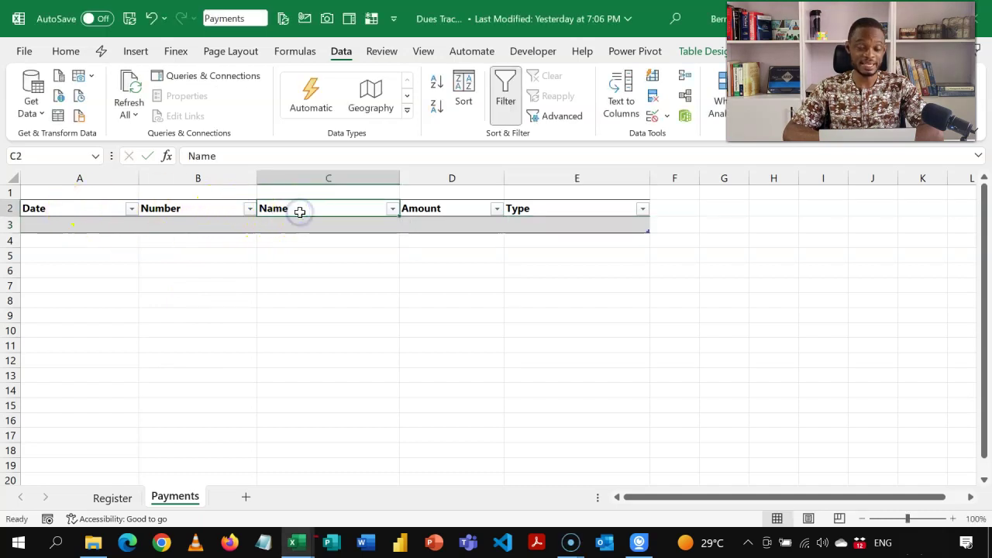
{"action": "left_click", "coordinate": [443, 211]}
{"action": "left_click", "coordinate": [507, 228]}
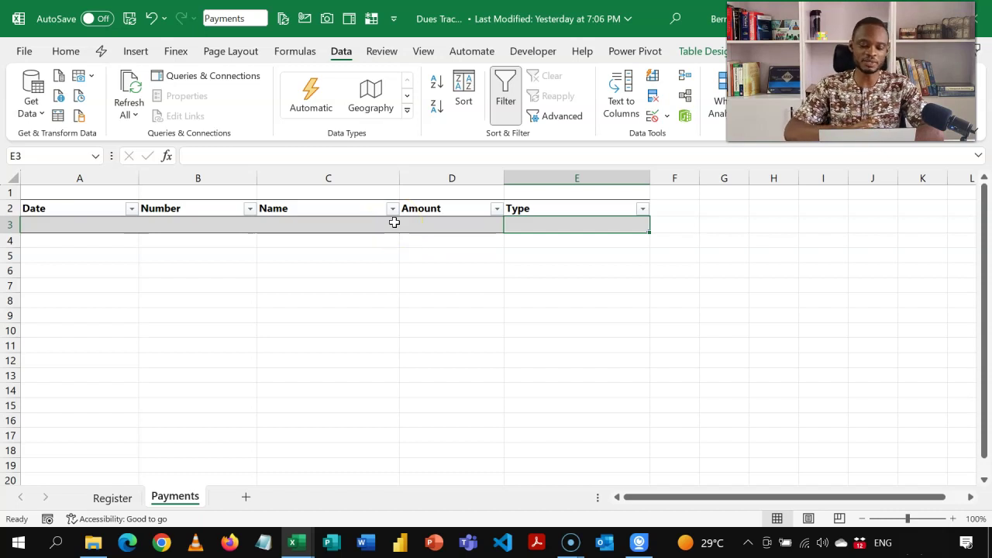
- Open the blank Register sheet and examine the first member's number, name, occupation and date of registration
{"action": "left_click", "coordinate": [116, 497]}
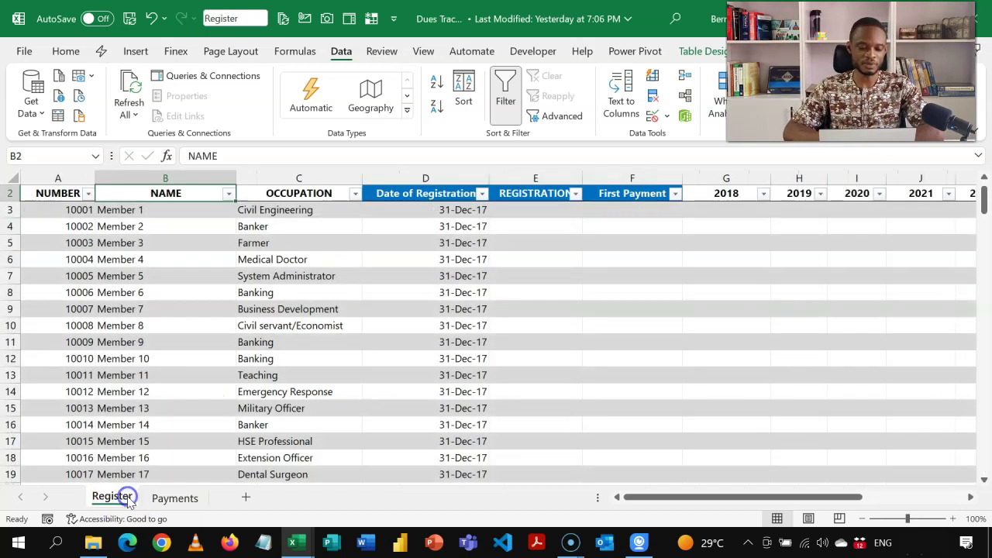
{"action": "left_click", "coordinate": [266, 304]}
{"action": "key", "text": "Left"}
{"action": "key", "text": "Left"}
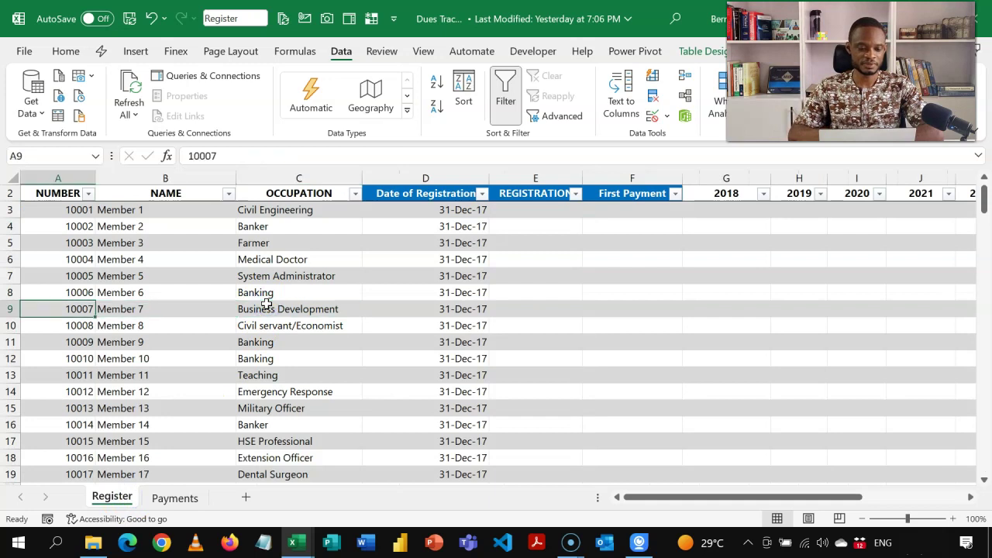
{"action": "key", "text": "Up"}
{"action": "key", "text": "Up"}
{"action": "key", "text": "Up"}
{"action": "key", "text": "Up"}
{"action": "key", "text": "Up"}
{"action": "key", "text": "Up"}
{"action": "key", "text": "Right"}
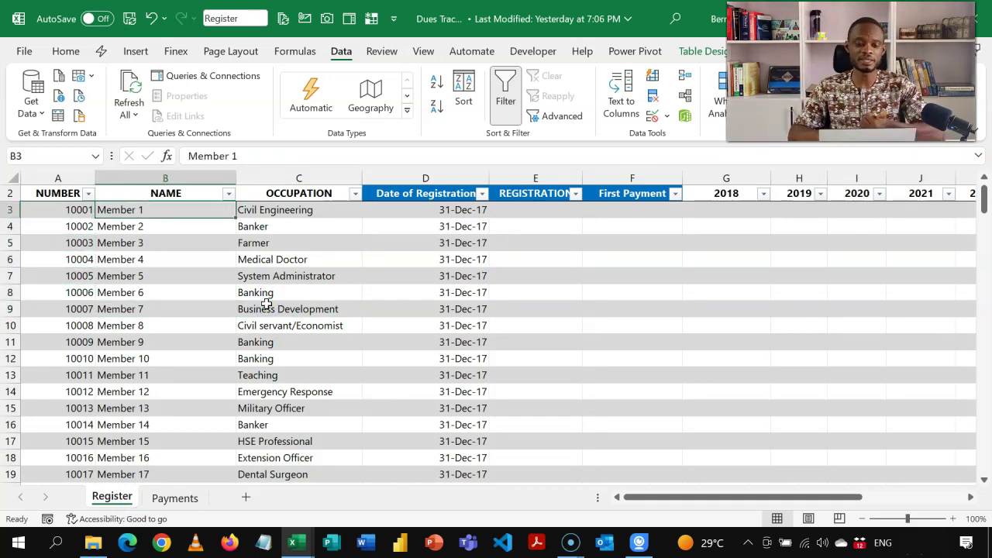
{"action": "key", "text": "Right"}
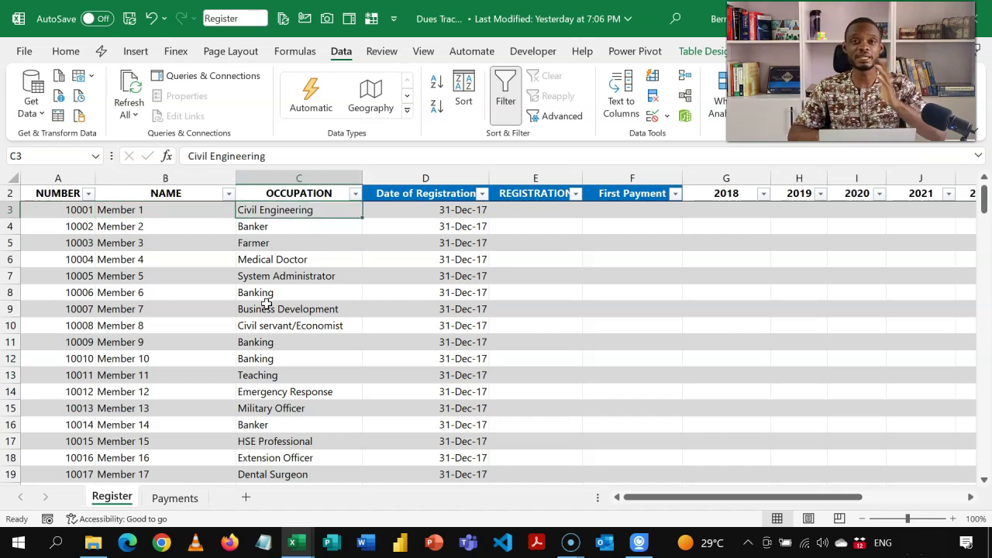
{"action": "key", "text": "Right"}
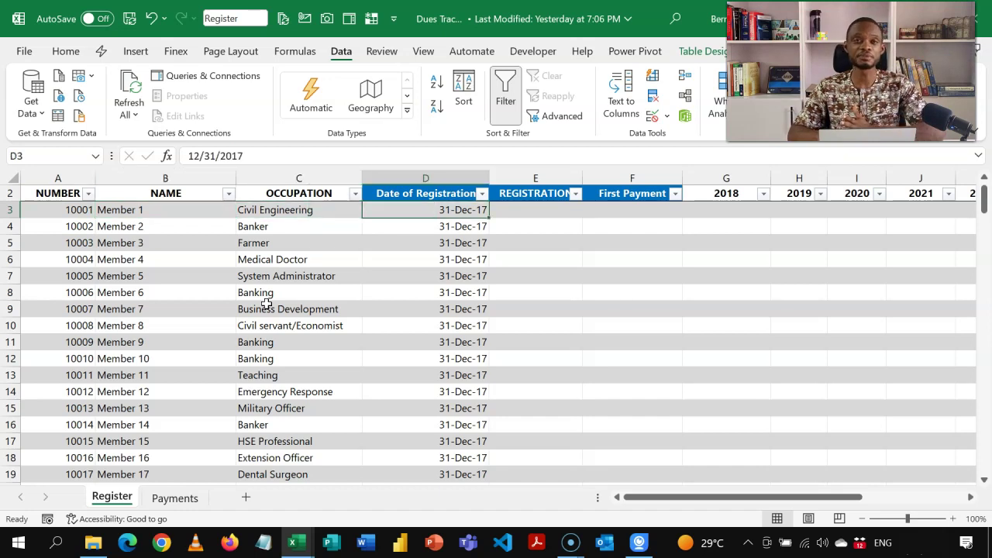
- Examine the empty Registration and First Payment columns and the annual dues amounts above the 2018 and 2019 headers
{"action": "key", "text": "Right"}
{"action": "key", "text": "Right"}
{"action": "key", "text": "Up"}
{"action": "key", "text": "Up"}
{"action": "key", "text": "Down"}
{"action": "key", "text": "Down"}
{"action": "key", "text": "Right"}
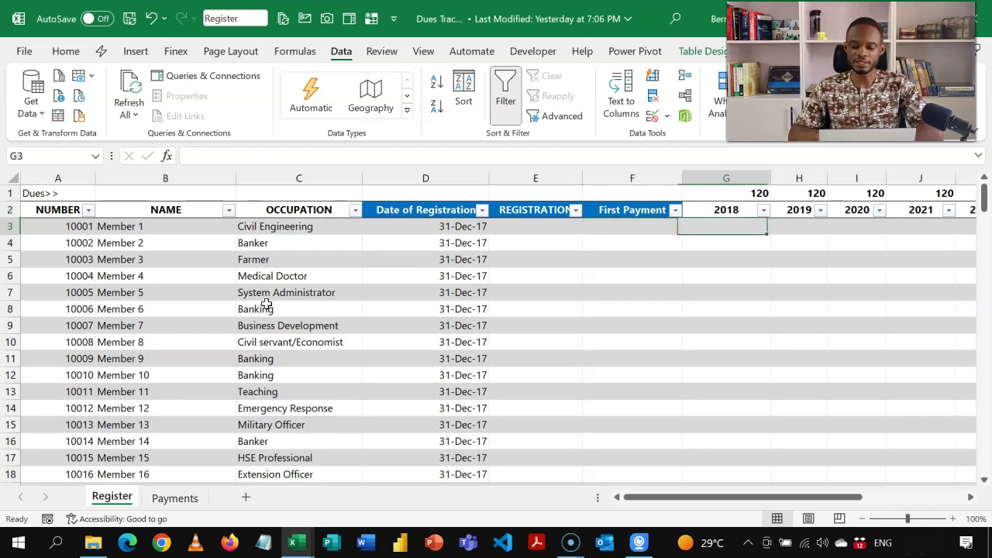
{"action": "key", "text": "Right"}
{"action": "key", "text": "Up"}
{"action": "key", "text": "Up"}
{"action": "key", "text": "Down"}
{"action": "key", "text": "Down"}
{"action": "key", "text": "Left"}
{"action": "key", "text": "Up"}
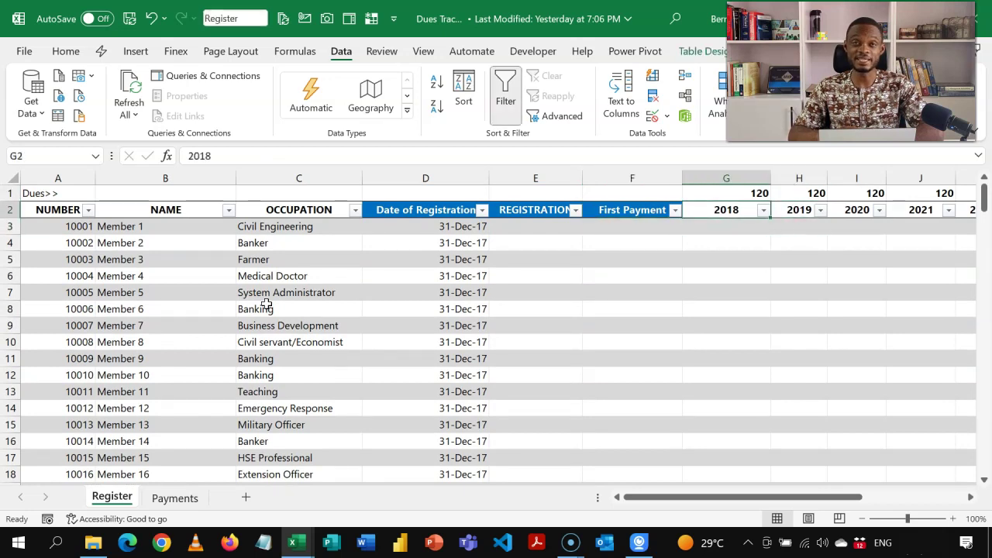
- Review the year headers through 2023 and the annual dues amount above 2018
{"action": "key", "text": "Right"}
{"action": "key", "text": "Right"}
{"action": "key", "text": "Right"}
{"action": "key", "text": "Right"}
{"action": "key", "text": "Right"}
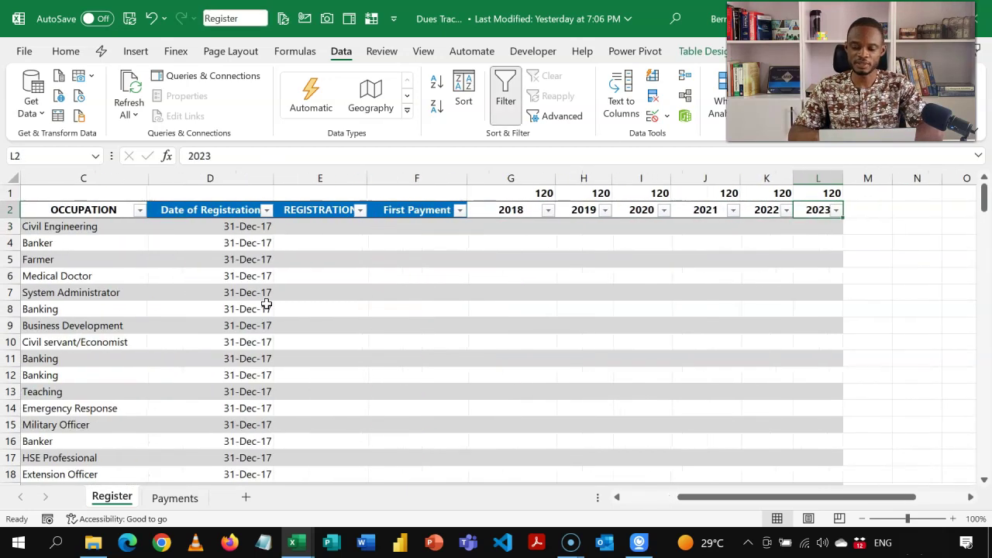
{"action": "left_click", "coordinate": [543, 194]}
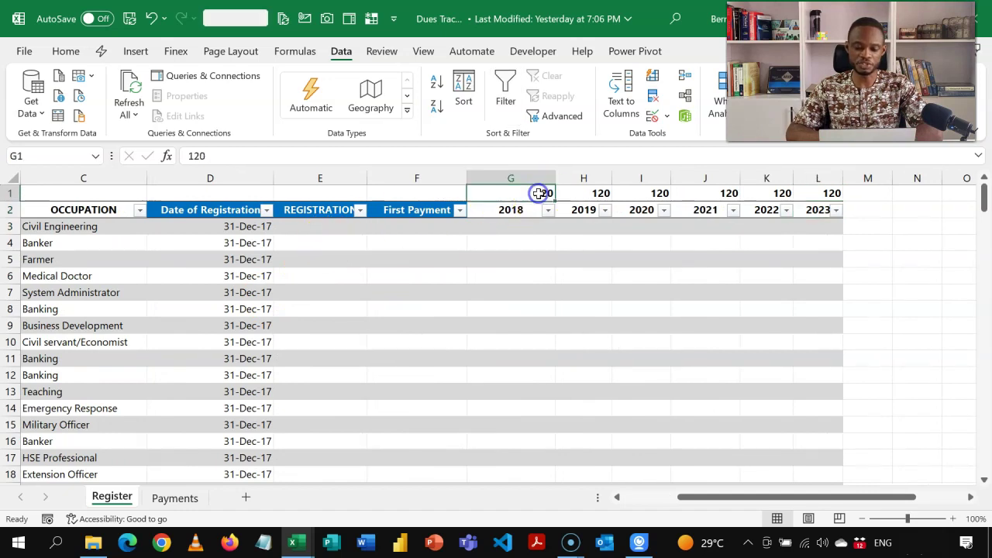
- Check the table name of the table on the Payments sheet, and return to the Register sheet
{"action": "left_click", "coordinate": [176, 499]}
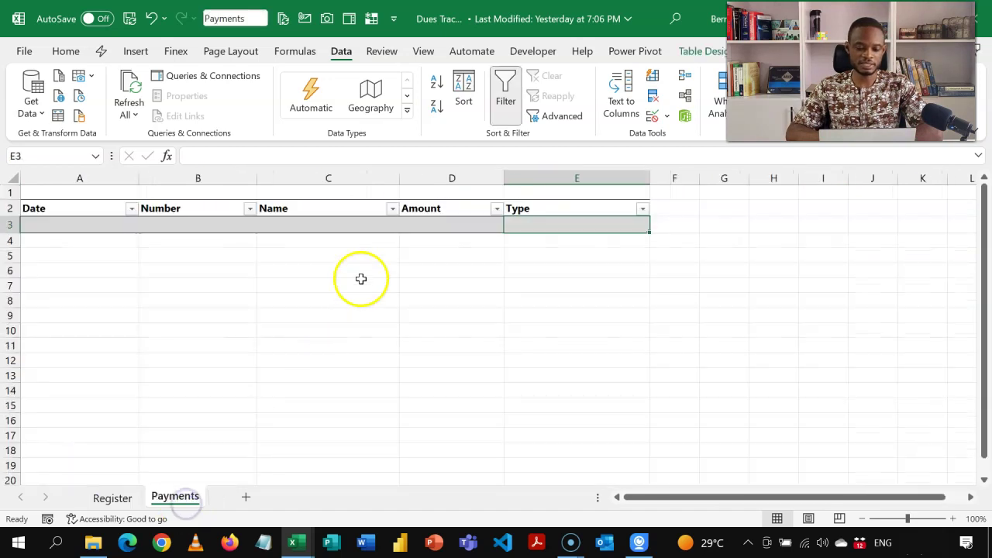
{"action": "left_click", "coordinate": [132, 224]}
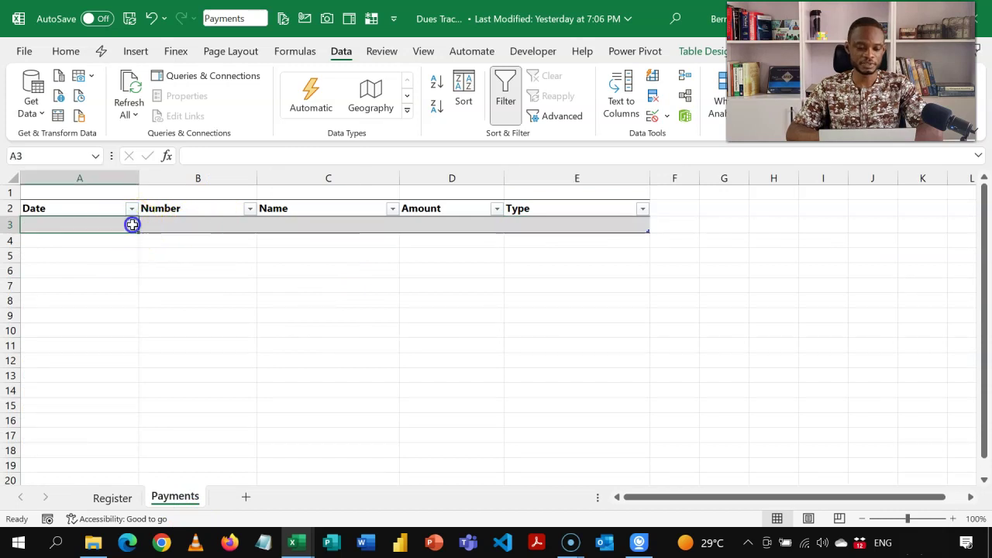
{"action": "left_click", "coordinate": [683, 46]}
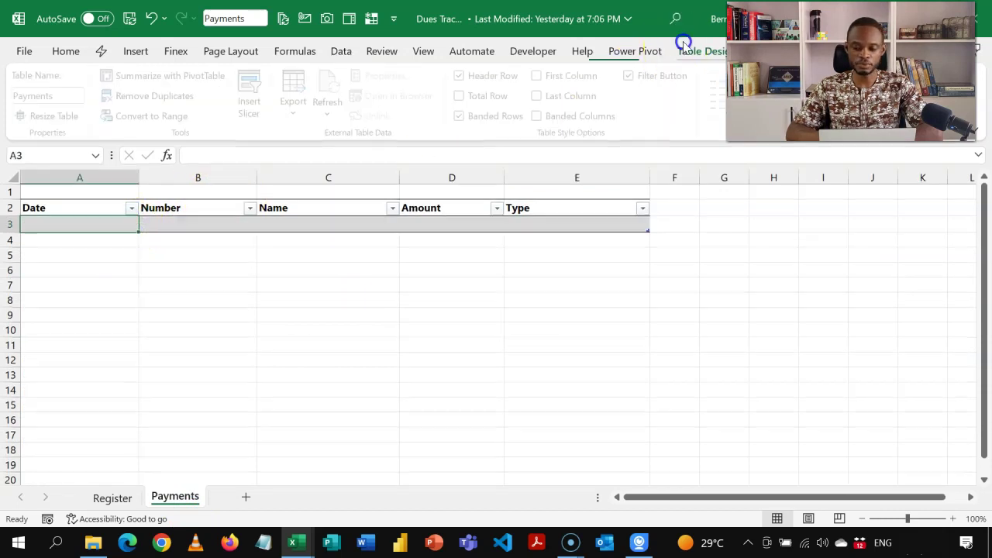
{"action": "left_click", "coordinate": [113, 497]}
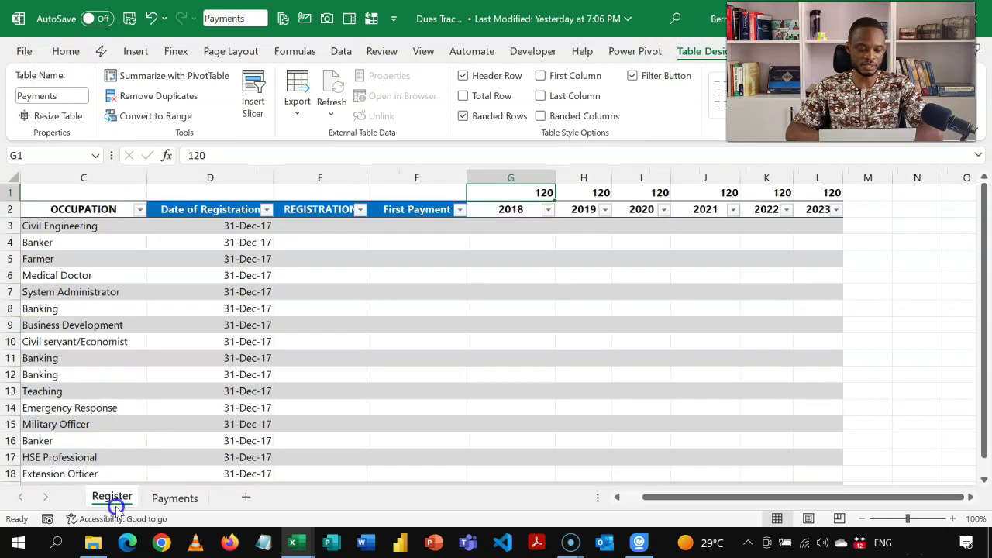
- Check the Register table's name, and on the Payments sheet set data validation of the first Number cell to allow a List
{"action": "left_click", "coordinate": [153, 351]}
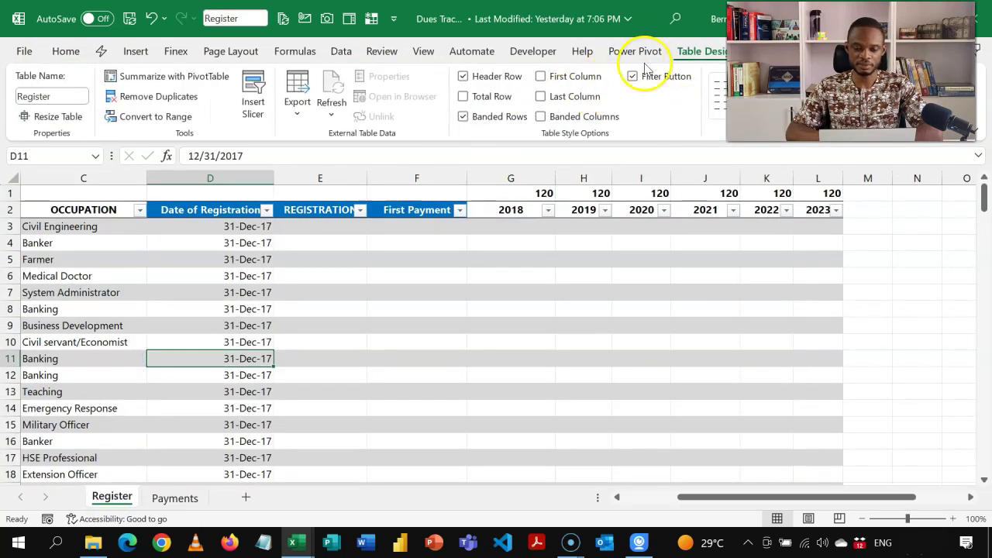
{"action": "left_click", "coordinate": [158, 494]}
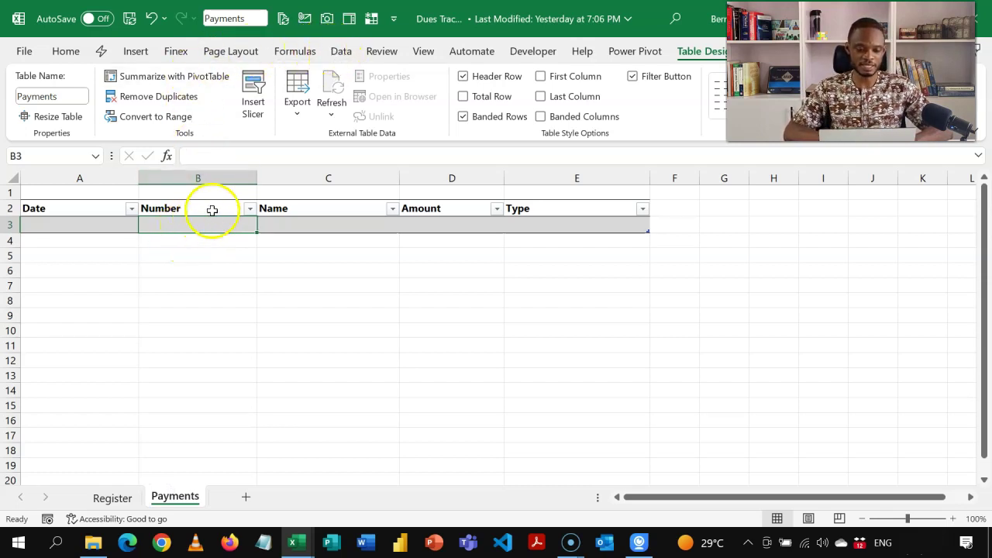
{"action": "left_click", "coordinate": [345, 49]}
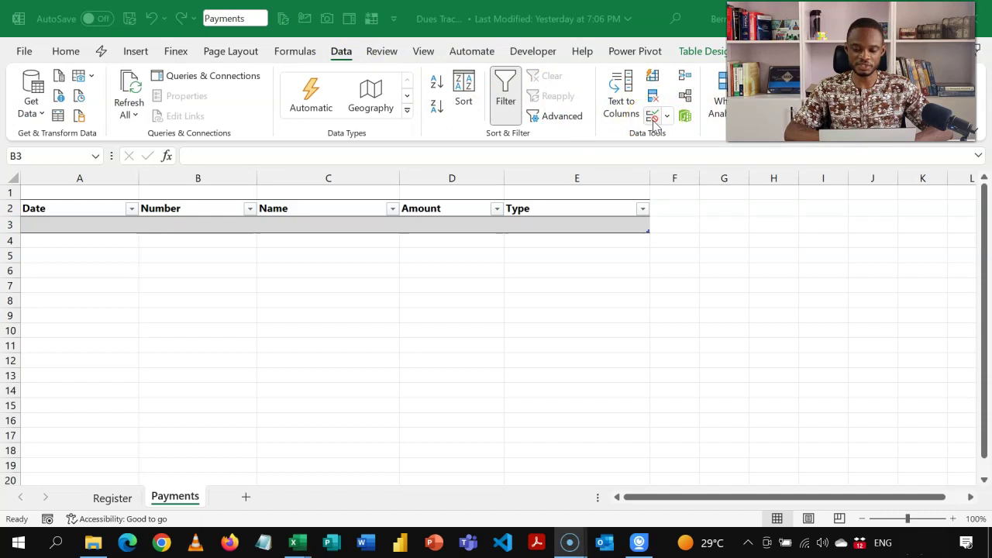
{"action": "left_click", "coordinate": [653, 120]}
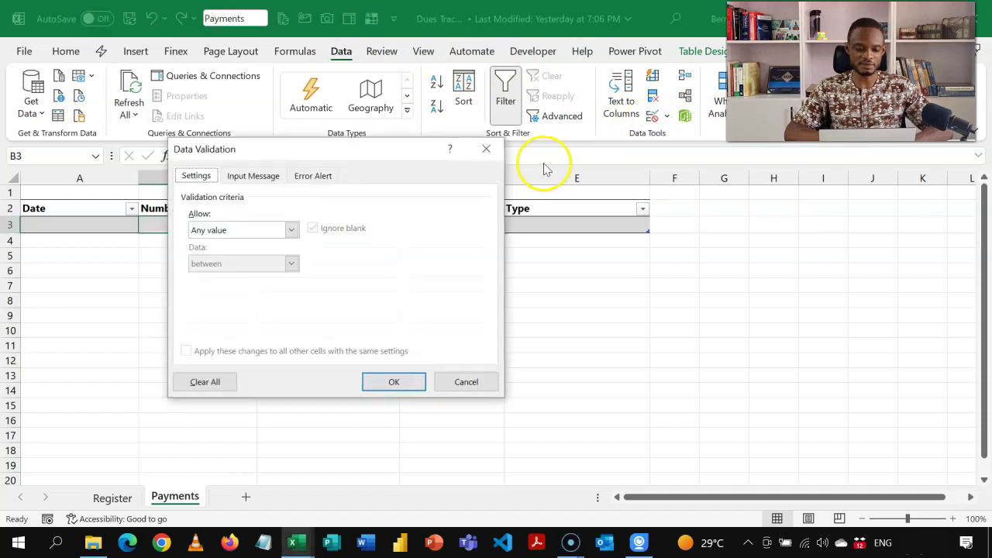
{"action": "left_click", "coordinate": [293, 231]}
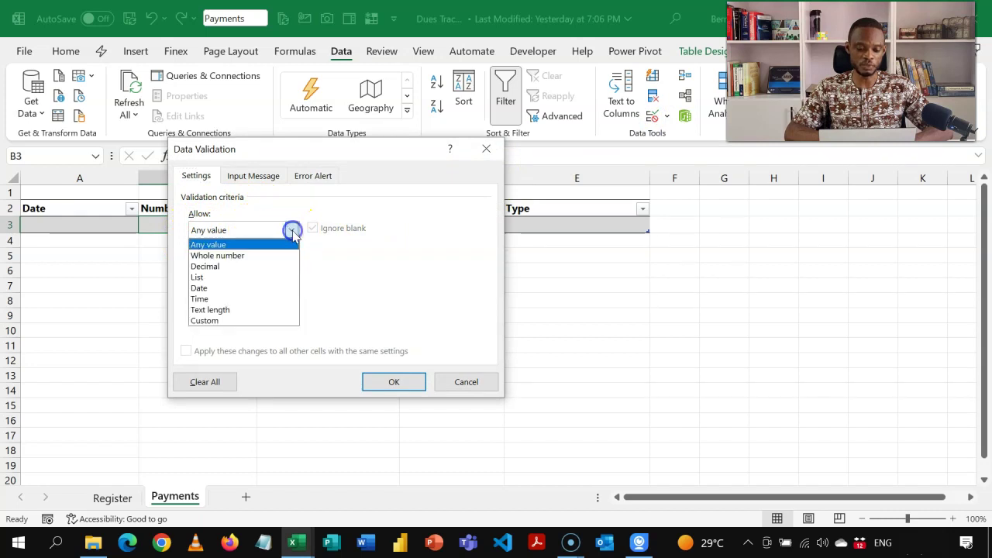
{"action": "left_click", "coordinate": [265, 277]}
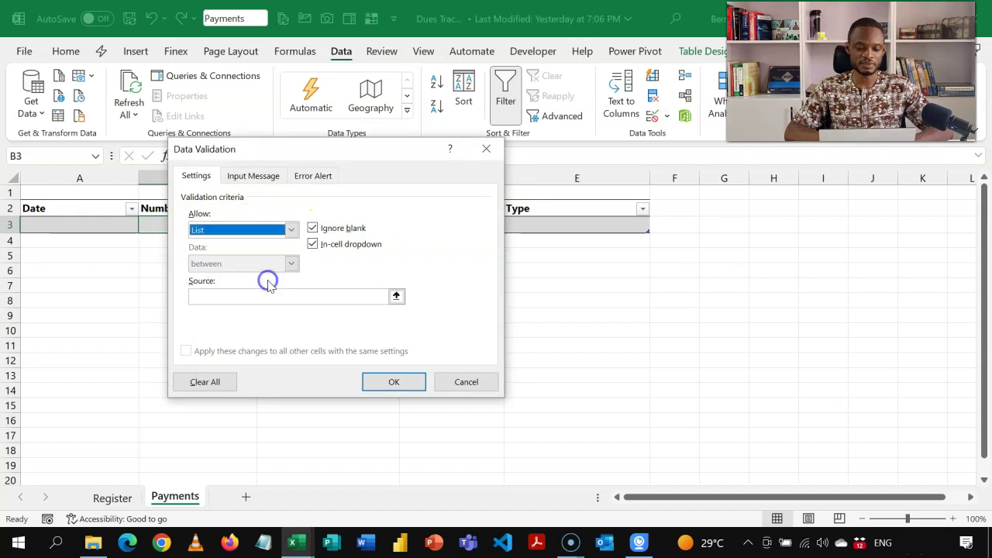
- Use the Register sheet's NUMBER column, $A$3:$A$185, as the validation list source and apply it
{"action": "left_click", "coordinate": [397, 295]}
{"action": "left_click", "coordinate": [116, 496]}
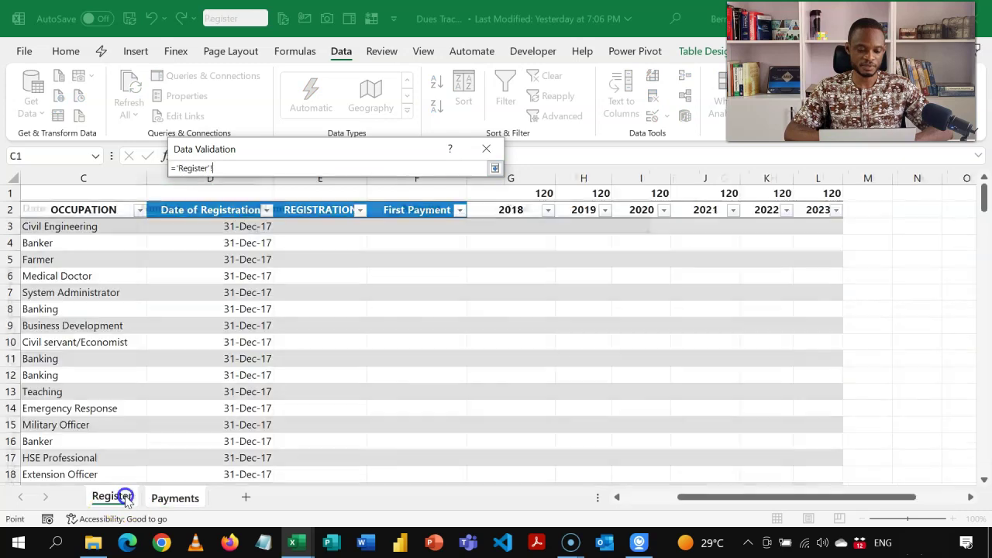
{"action": "left_click", "coordinate": [126, 242]}
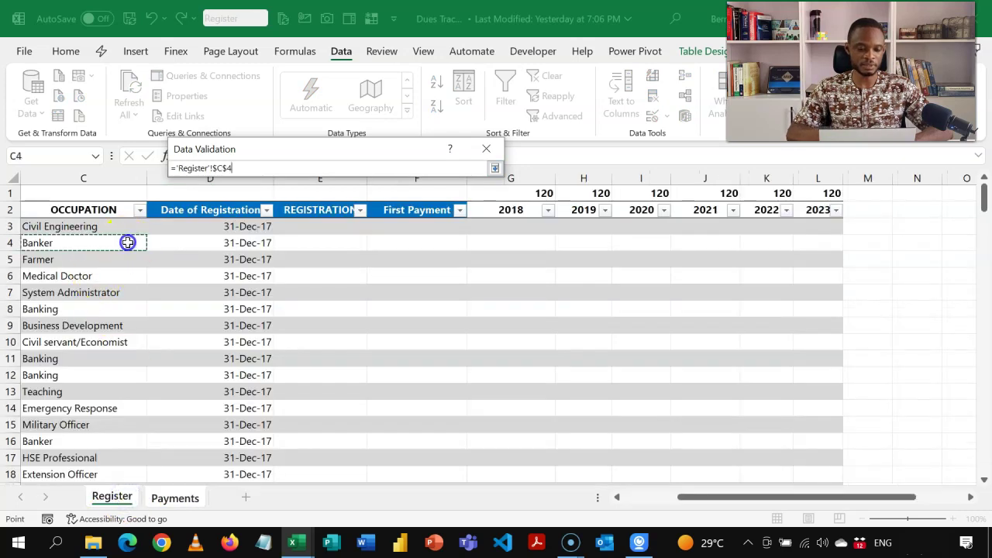
{"action": "key", "text": "Left"}
{"action": "key", "text": "Left"}
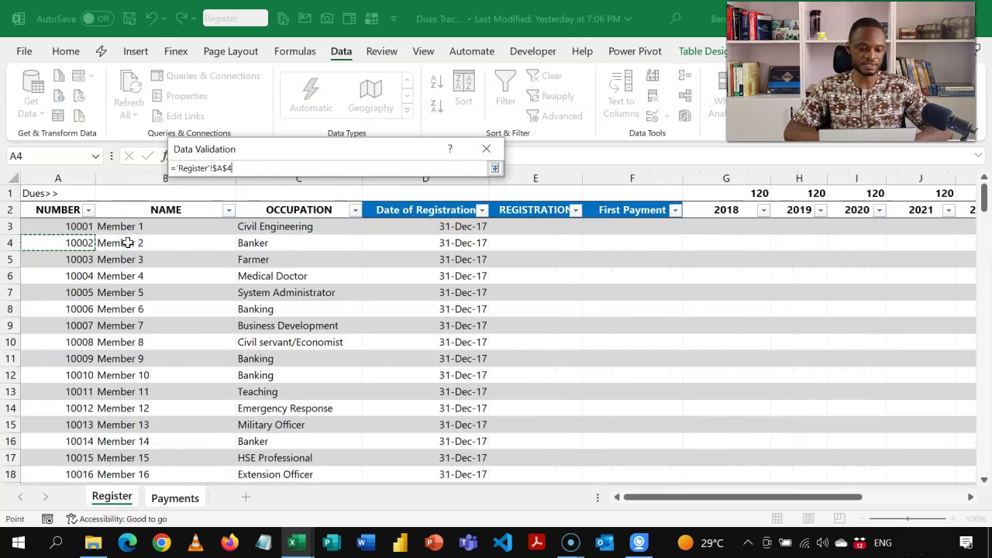
{"action": "left_click", "coordinate": [71, 206]}
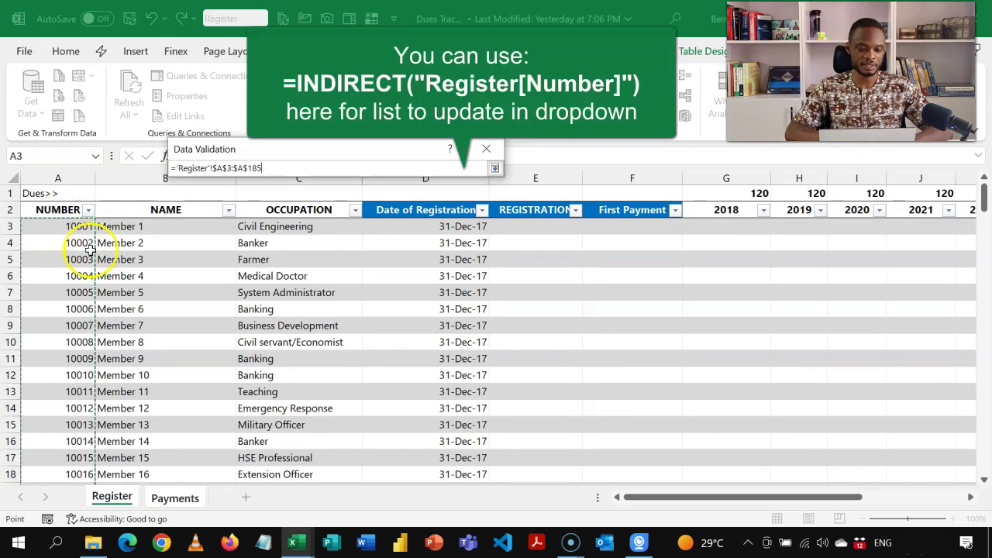
{"action": "key", "text": "Return"}
{"action": "left_click", "coordinate": [399, 380]}
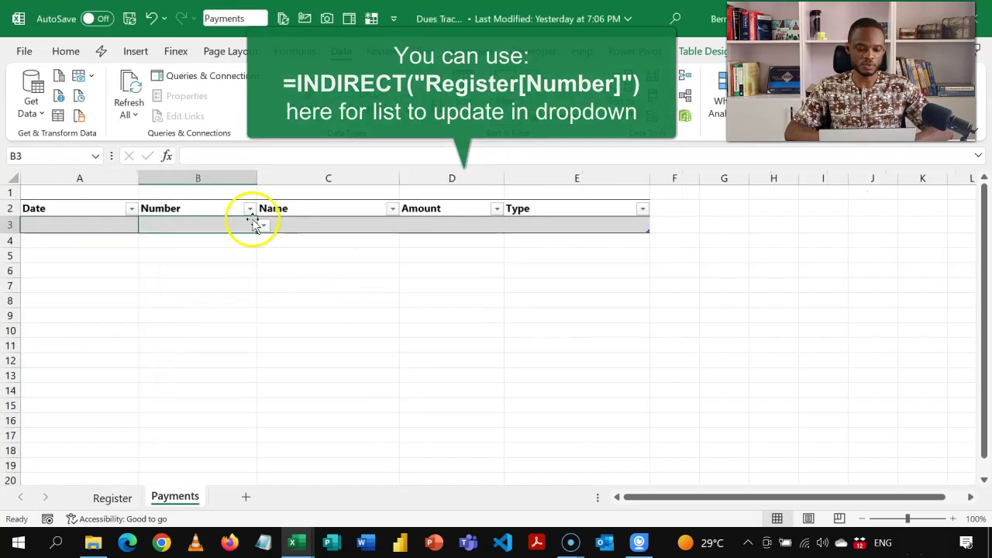
- Review the dropdown of member numbers in the first Number cell and choose the first member's number
{"action": "left_click", "coordinate": [260, 224]}
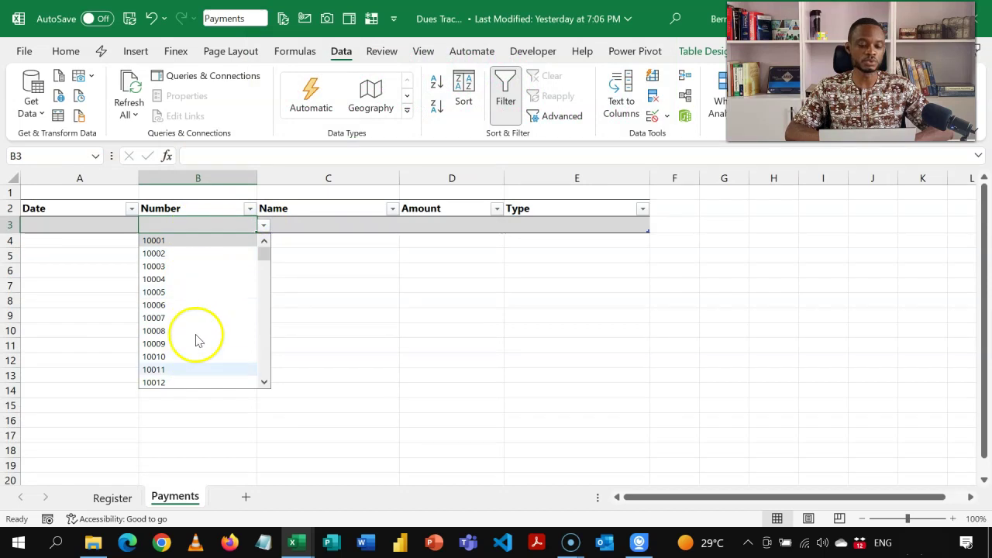
{"action": "key", "text": "Escape"}
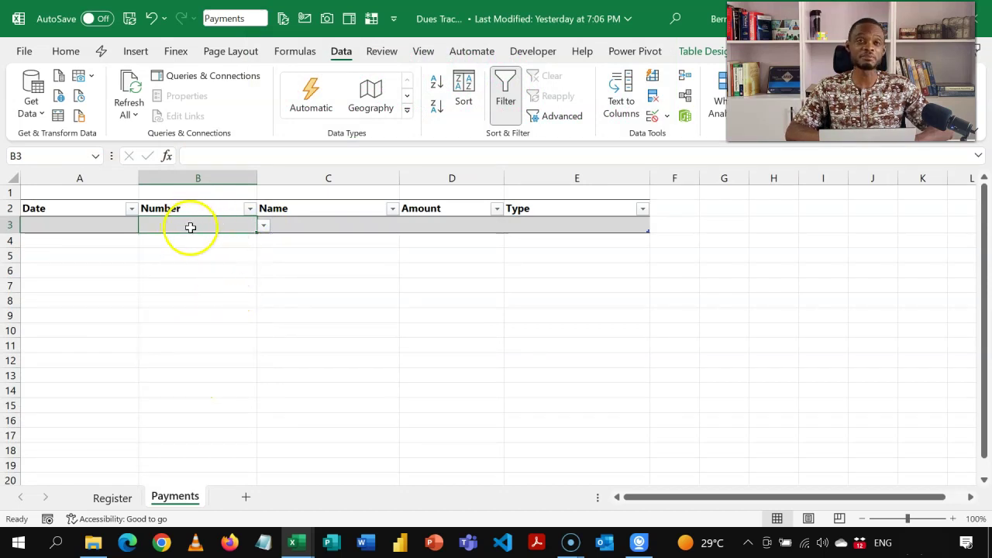
{"action": "left_click", "coordinate": [262, 226]}
{"action": "left_click", "coordinate": [240, 241]}
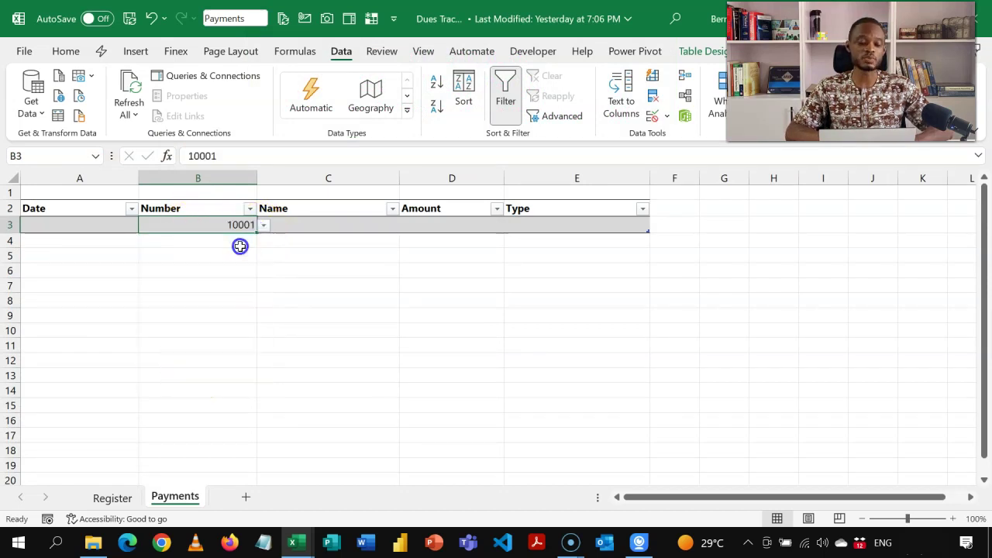
- Remove the list validation from the first Name cell by allowing Any value
{"action": "left_click", "coordinate": [305, 224]}
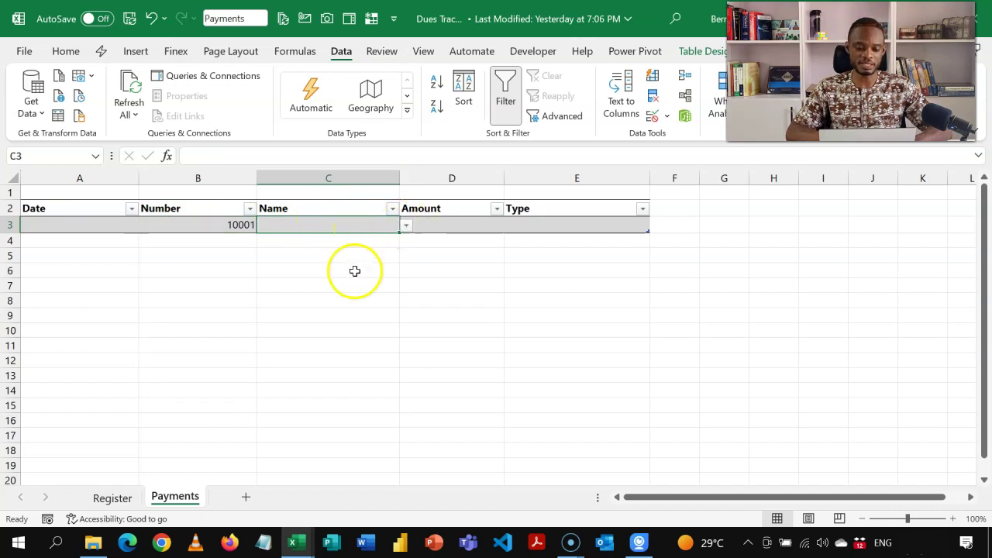
{"action": "key", "text": "alt+a"}
{"action": "key", "text": "v"}
{"action": "key", "text": "v"}
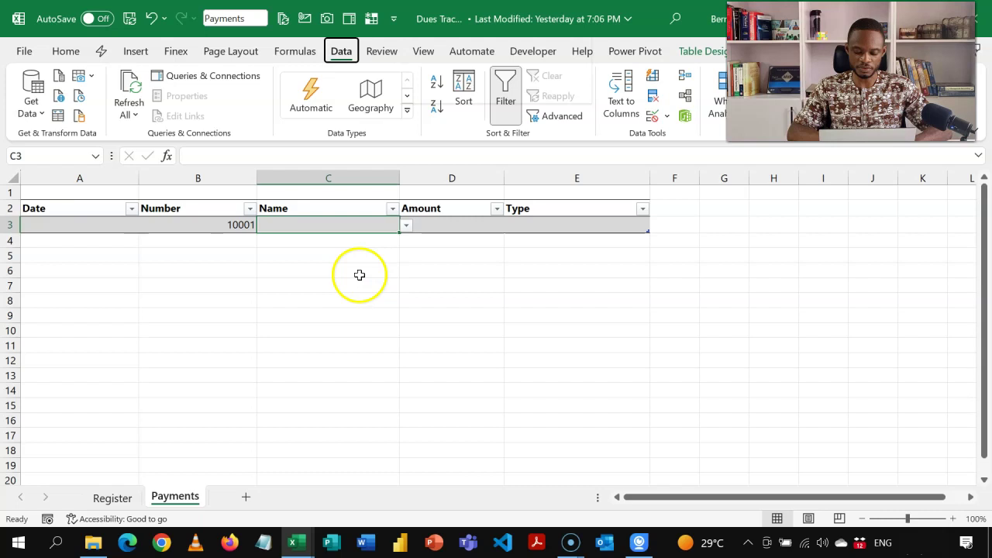
{"action": "left_click", "coordinate": [292, 229]}
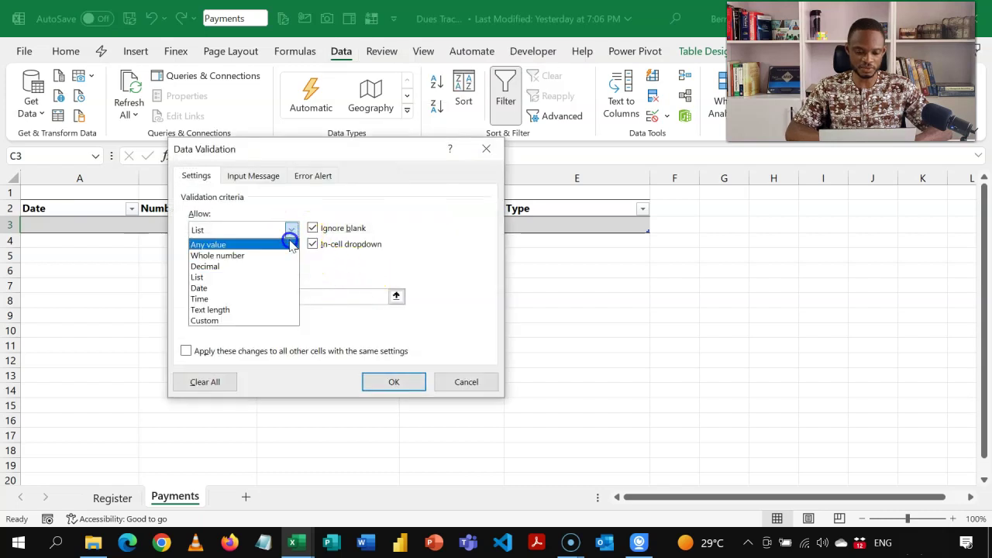
{"action": "left_click", "coordinate": [287, 242]}
{"action": "left_click", "coordinate": [387, 387]}
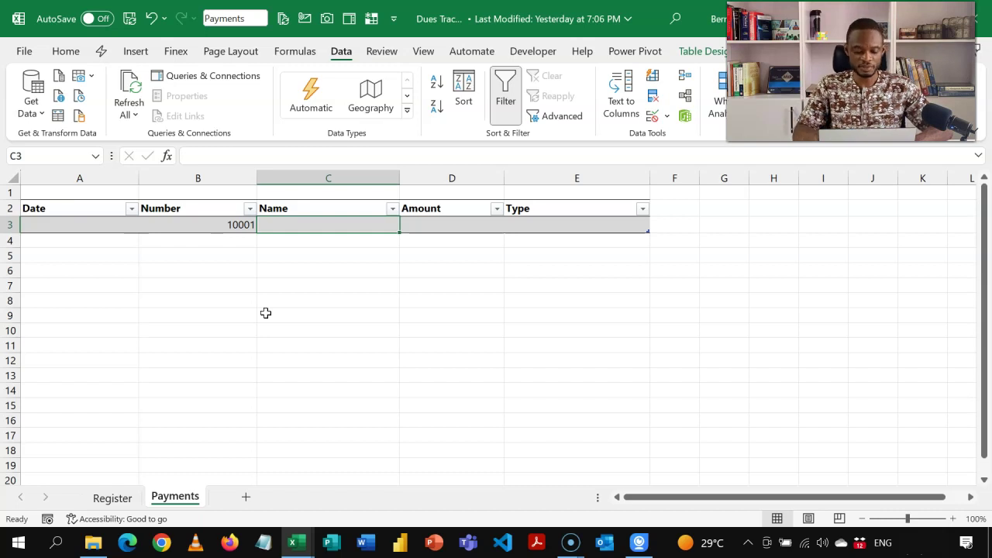
{"action": "type", "text": "=XLOOKUP("}
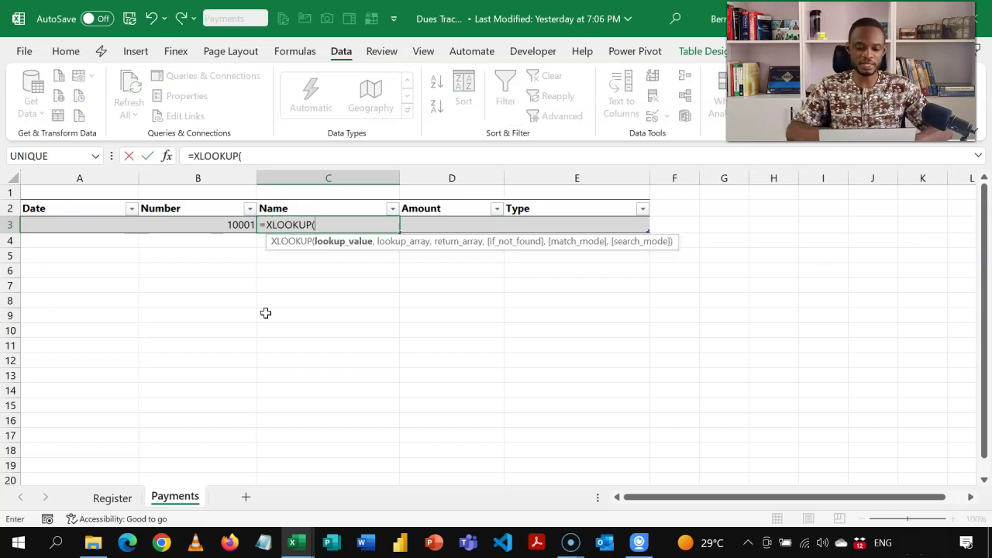
{"action": "left_click", "coordinate": [225, 224]}
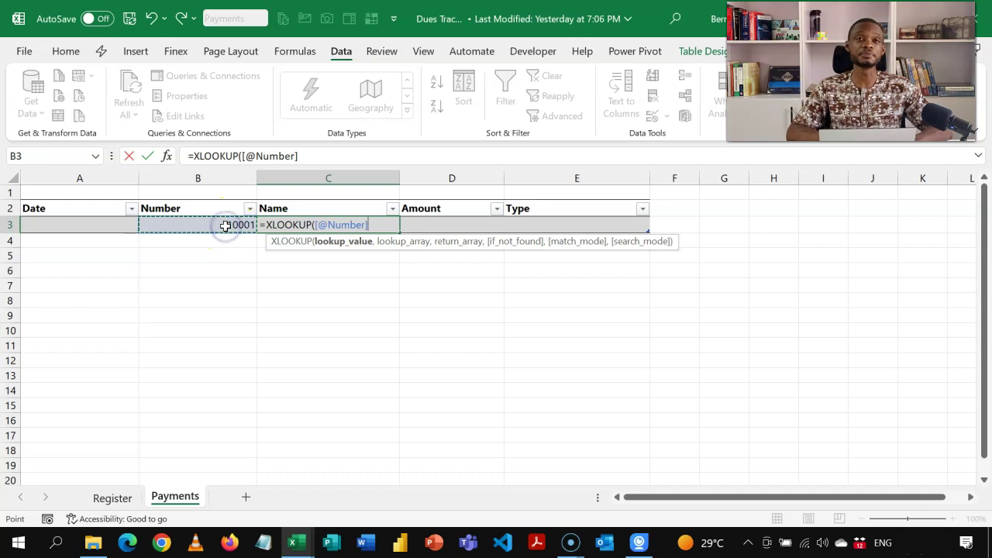
{"action": "type", "text": ","}
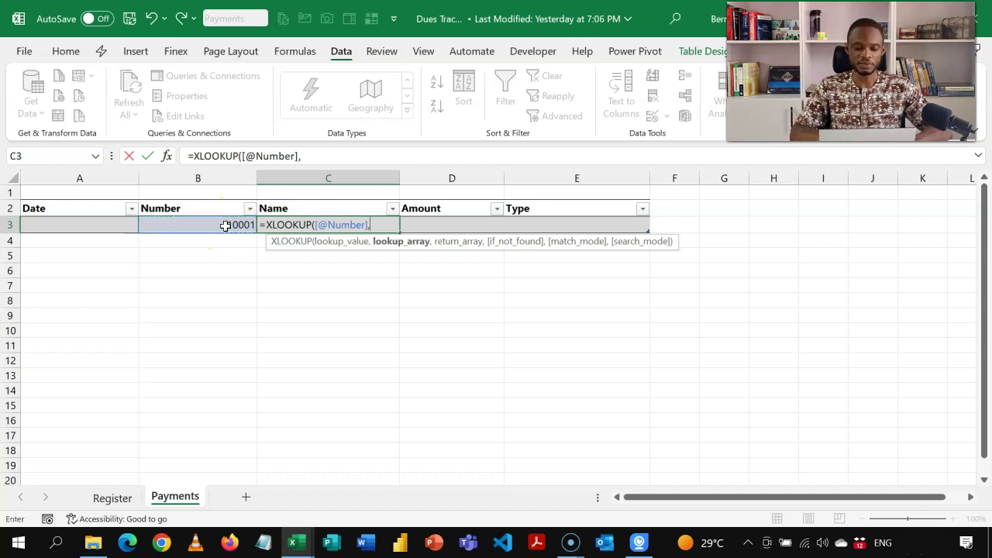
{"action": "type", "text": "REG"}
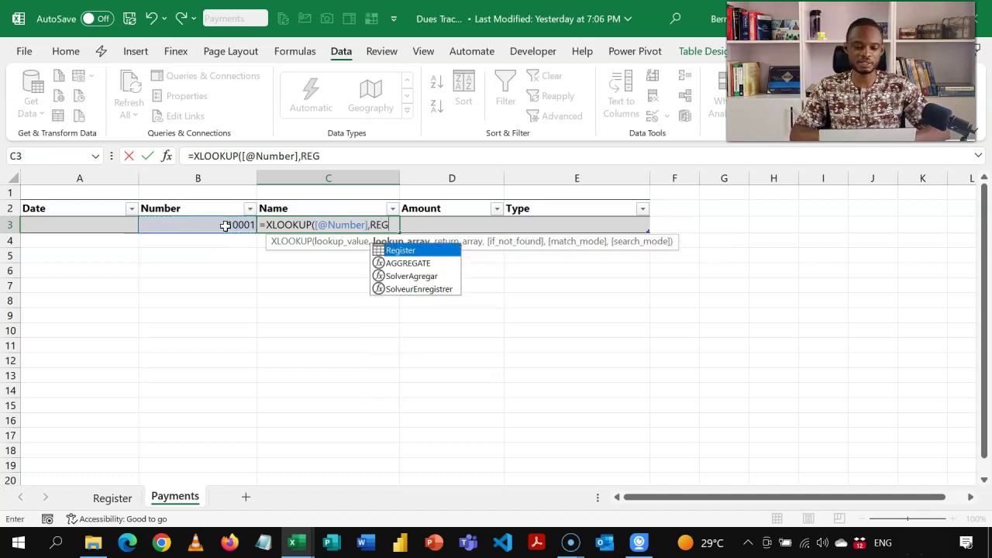
{"action": "key", "text": "Tab"}
{"action": "type", "text": "["}
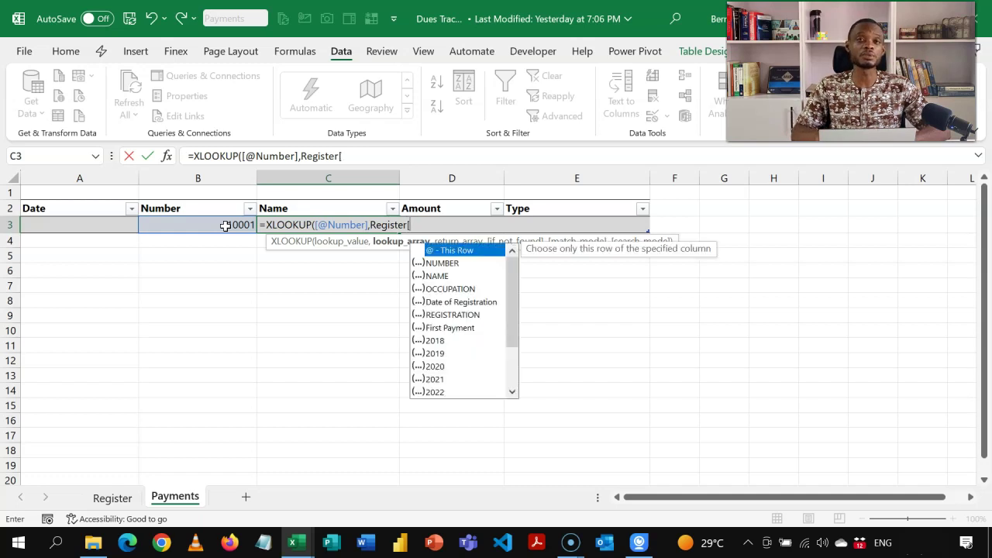
{"action": "key", "text": "Down"}
{"action": "key", "text": "Down"}
{"action": "key", "text": "Up"}
{"action": "key", "text": "Tab"}
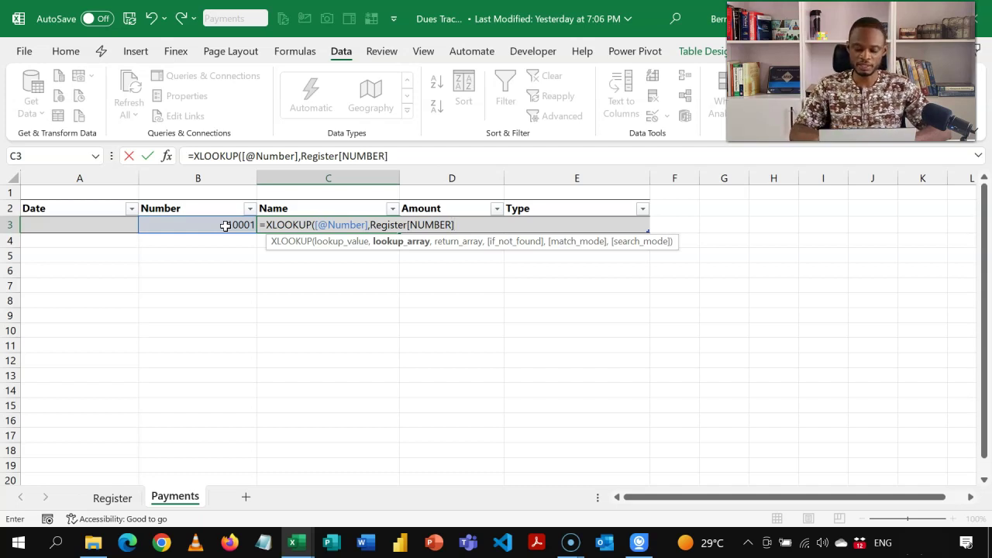
- Complete the XLOOKUP formula with Register[NAME] as the return array and enter it
{"action": "type", "text": ",EG"}
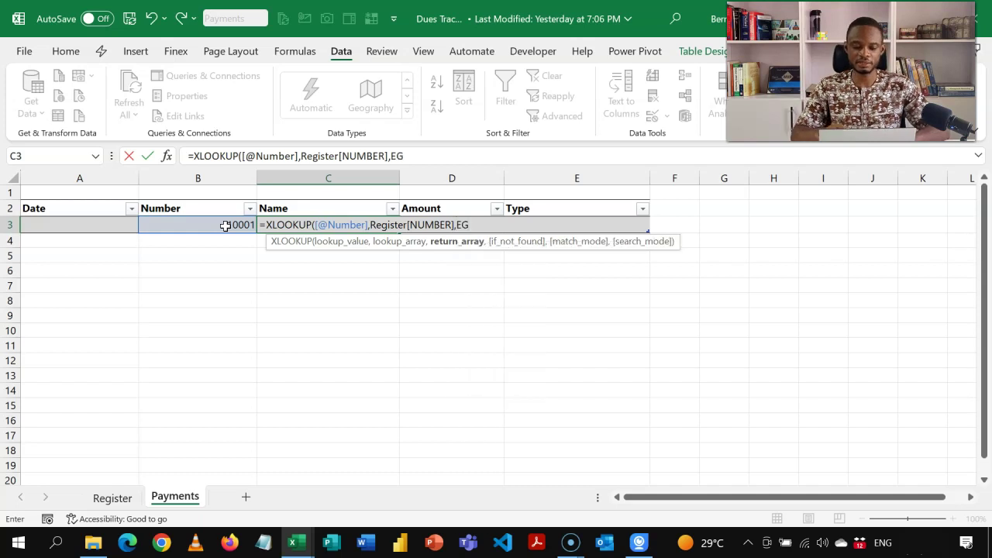
{"action": "key", "text": "BackSpace"}
{"action": "key", "text": "BackSpace"}
{"action": "type", "text": "REG"}
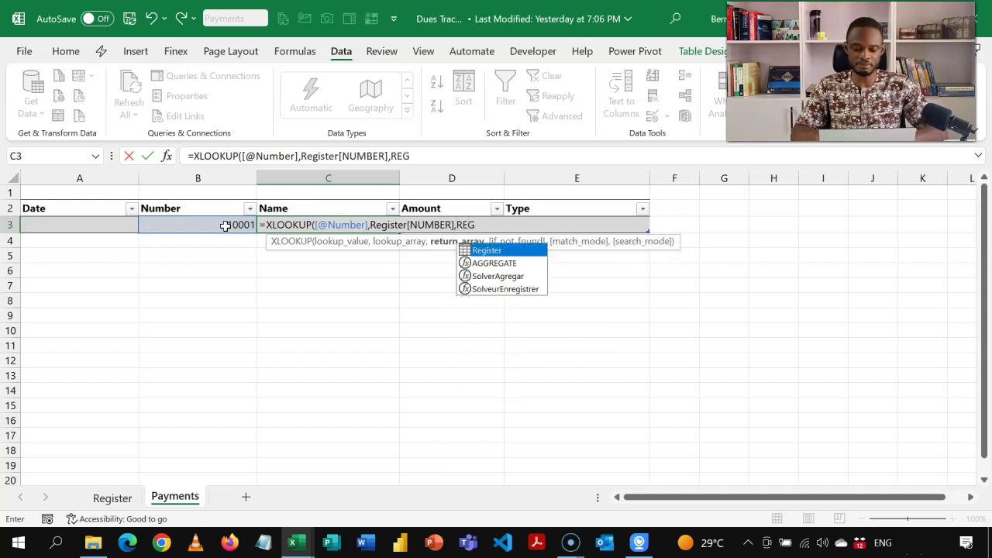
{"action": "key", "text": "Tab"}
{"action": "type", "text": "["}
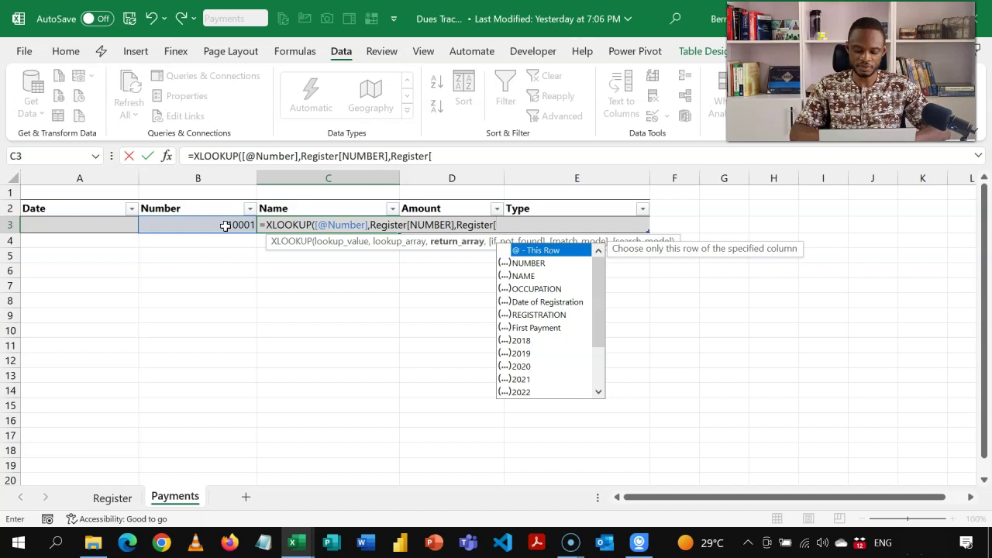
{"action": "type", "text": "N"}
{"action": "key", "text": "Down"}
{"action": "key", "text": "Tab"}
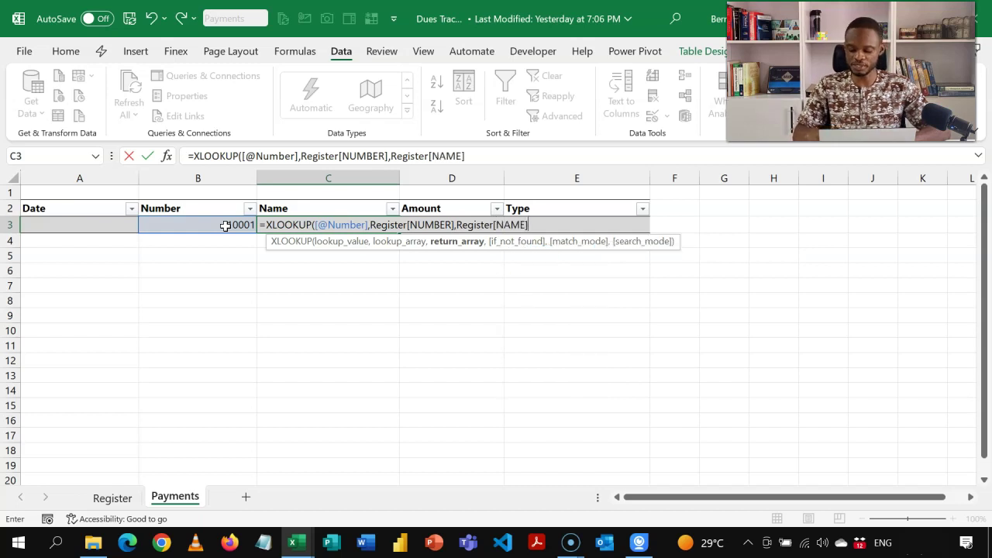
{"action": "type", "text": ")"}
{"action": "key", "text": "Return"}
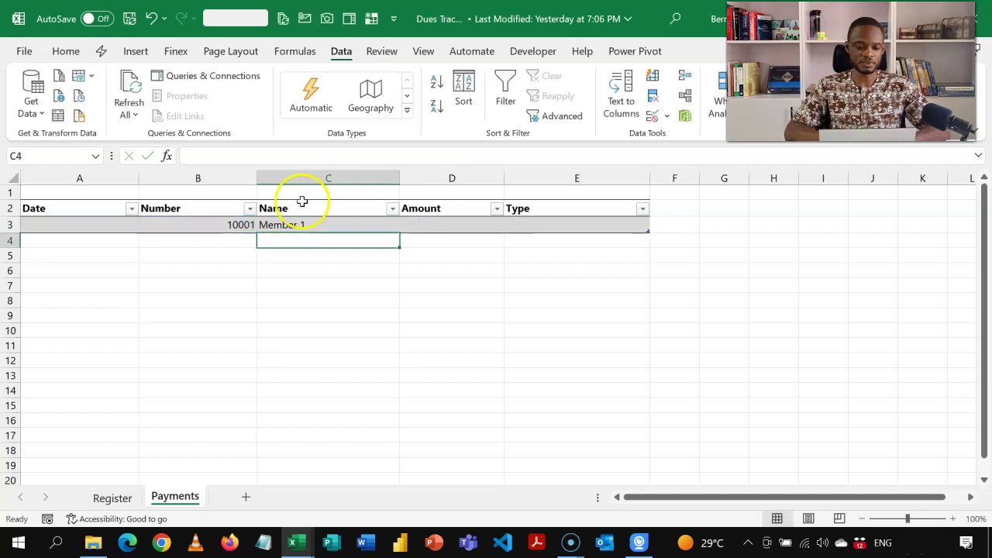
- Test the name lookup by choosing the third member's number, and switch back to the first member's number
{"action": "left_click", "coordinate": [247, 224]}
{"action": "left_click", "coordinate": [264, 225]}
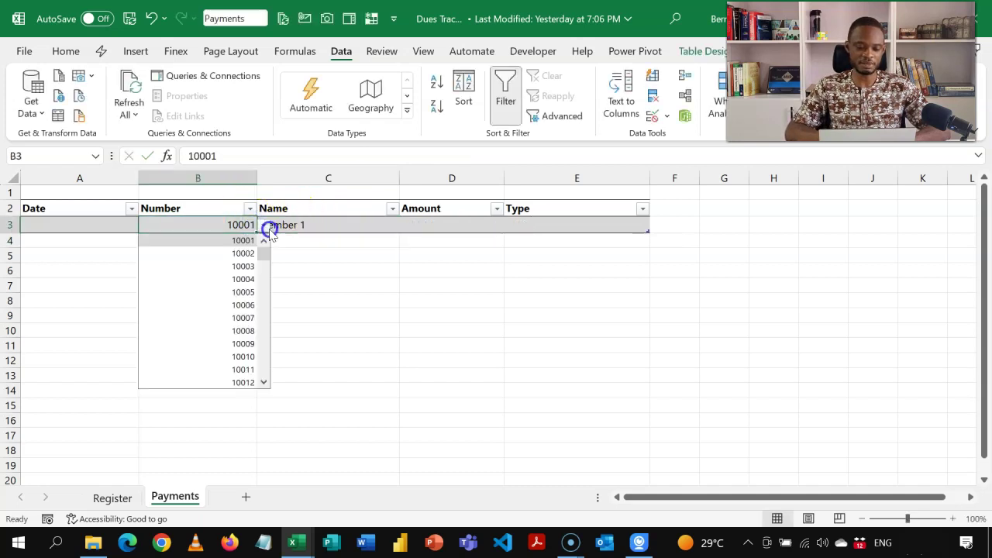
{"action": "left_click", "coordinate": [247, 266]}
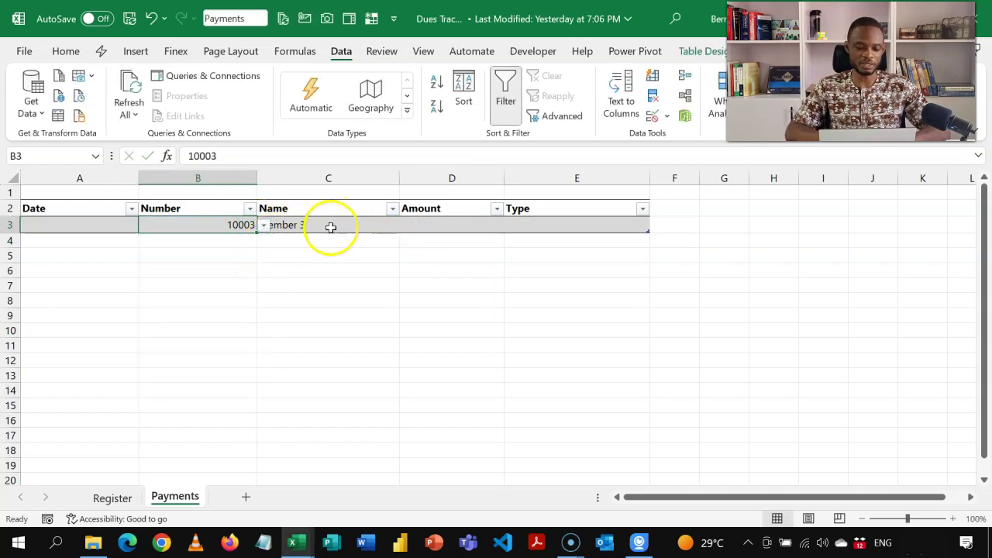
{"action": "left_click", "coordinate": [264, 225]}
{"action": "left_click", "coordinate": [253, 239]}
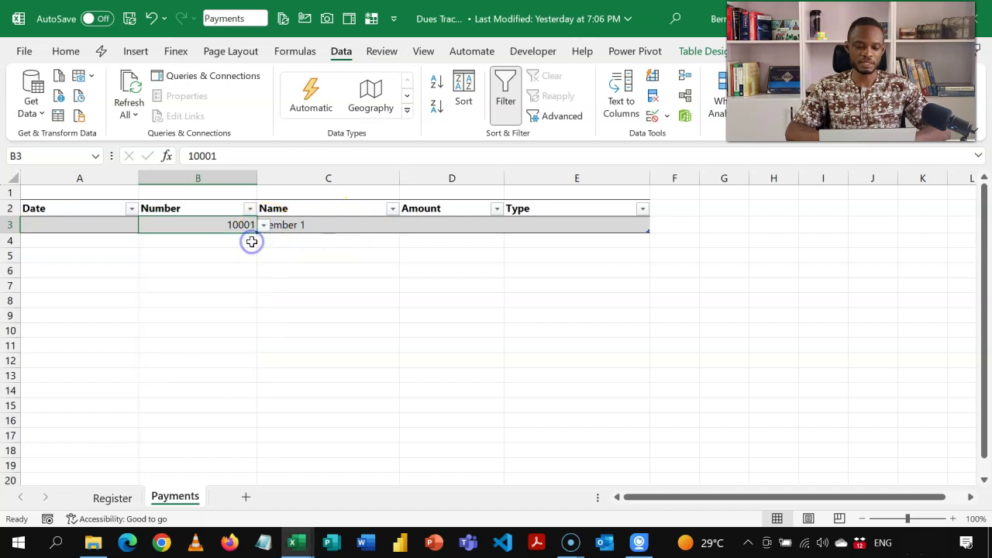
- Enter 20 as the Amount of the first payment
{"action": "left_click", "coordinate": [420, 223]}
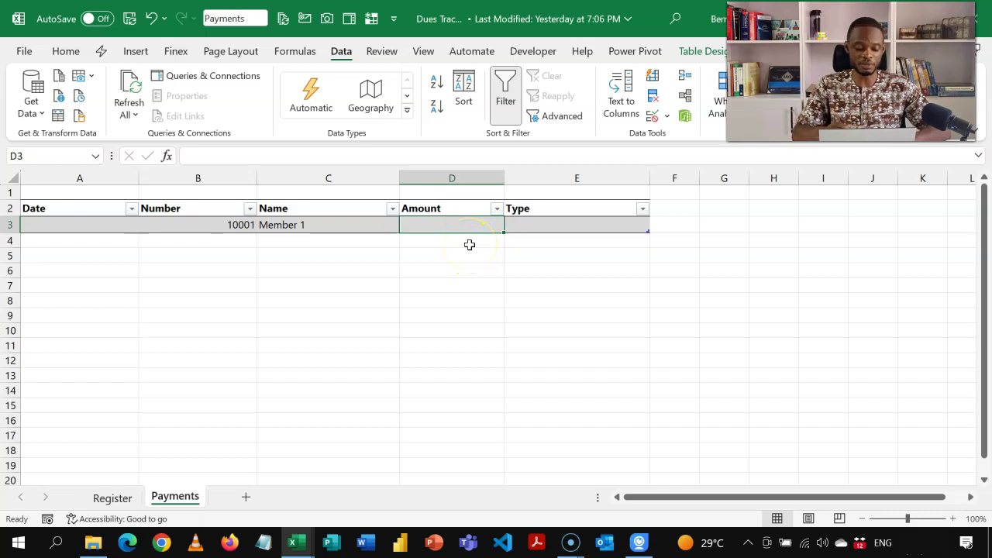
{"action": "type", "text": "20"}
{"action": "key", "text": "Tab"}
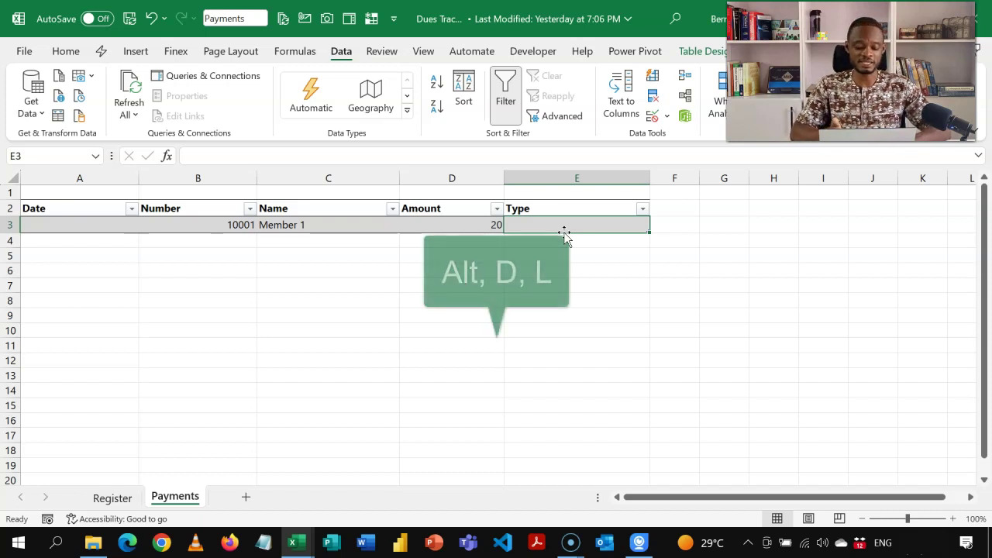
- Start a data validation rule on the first payment's Type cell that allows a List
{"action": "key", "text": "alt"}
{"action": "key", "text": "d"}
{"action": "key", "text": "l"}
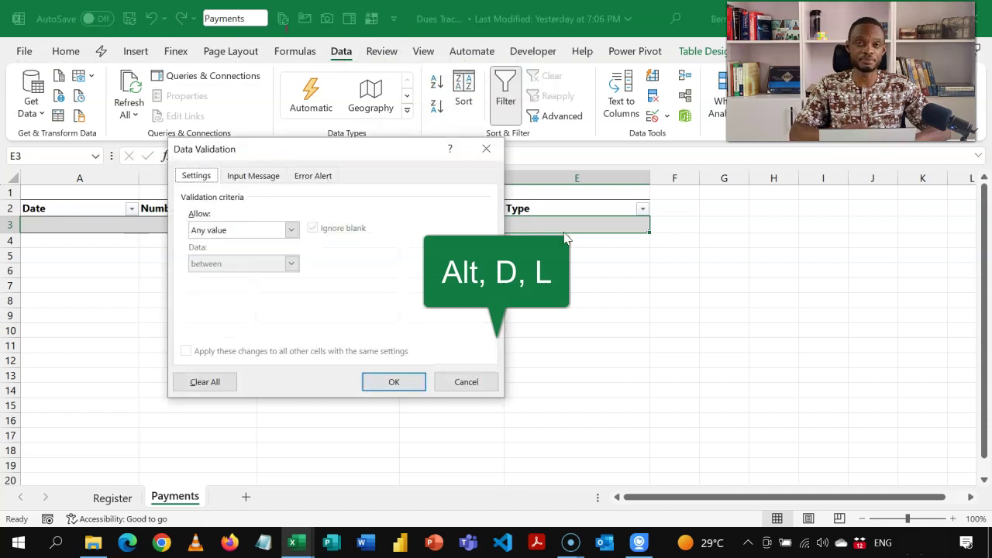
{"action": "left_click", "coordinate": [293, 229]}
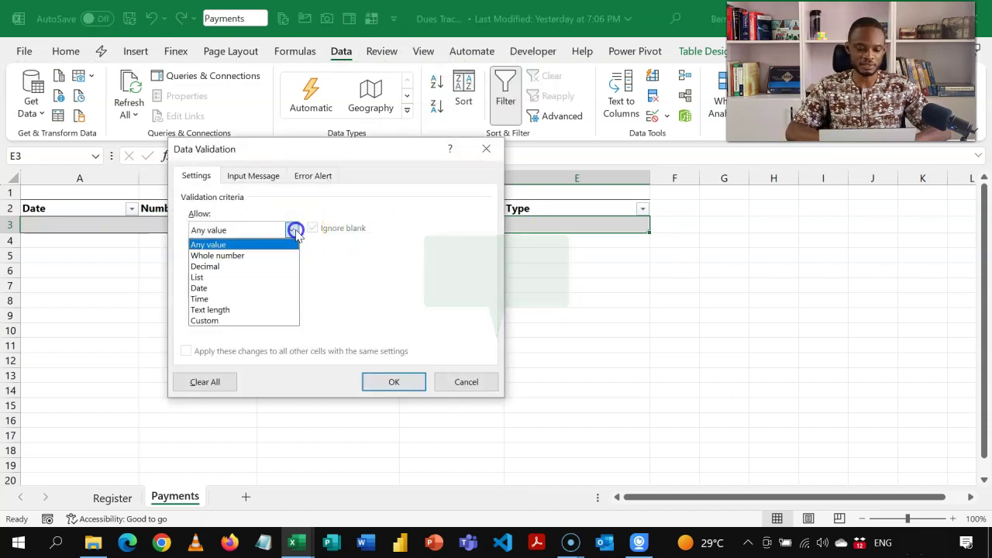
{"action": "left_click", "coordinate": [262, 278]}
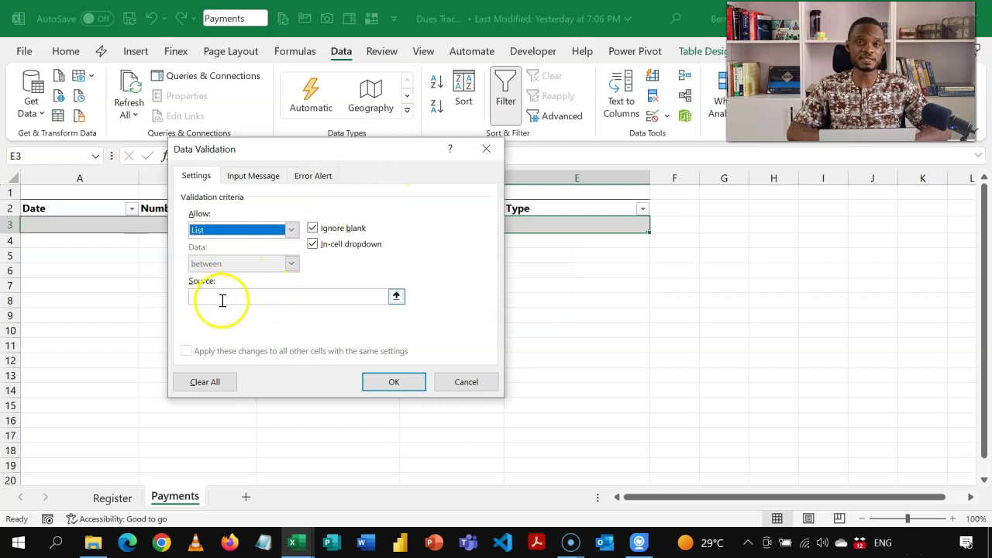
- Set the validation list source to First Payment,Dues,Registration and apply the rule
{"action": "left_click", "coordinate": [251, 301]}
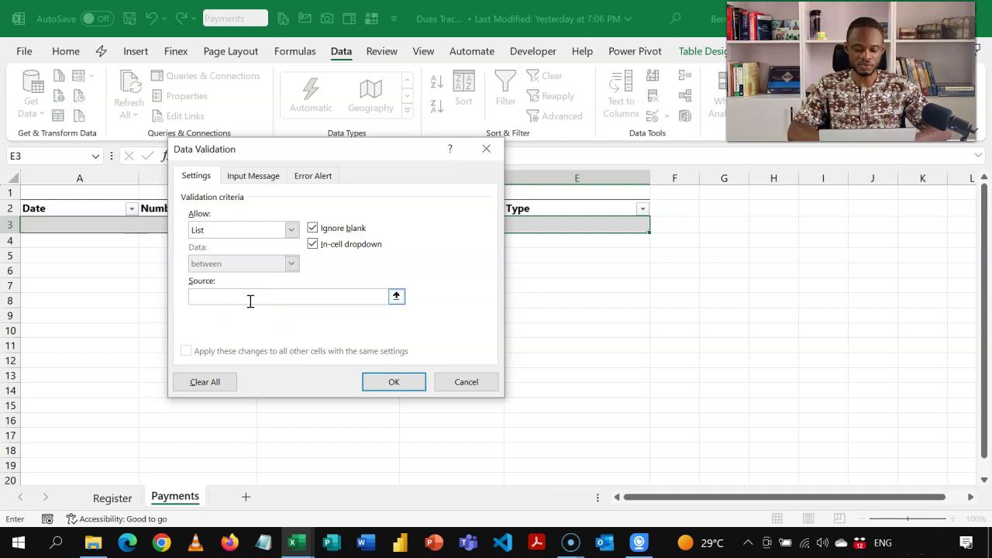
{"action": "type", "text": "=T"}
{"action": "key", "text": "BackSpace"}
{"action": "key", "text": "BackSpace"}
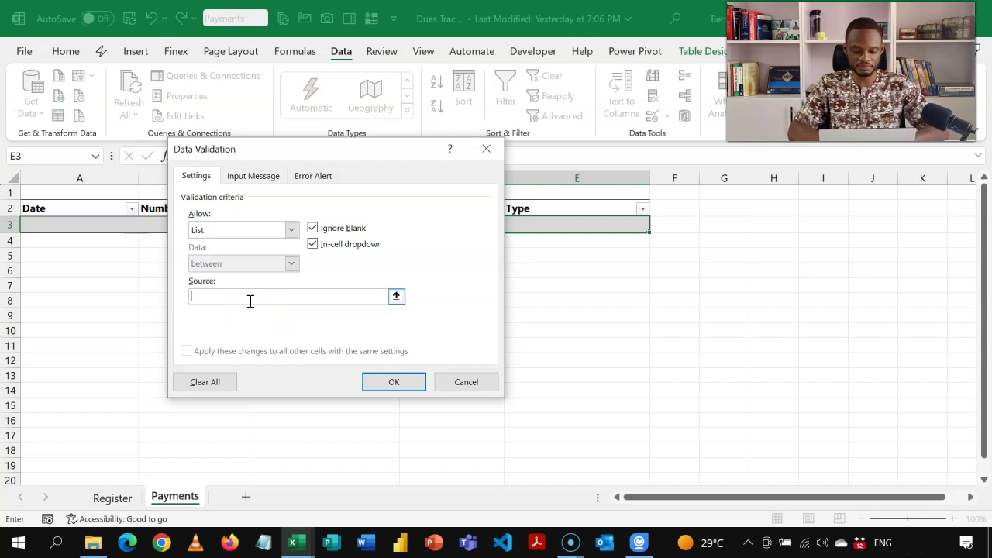
{"action": "type", "text": "First Payme"}
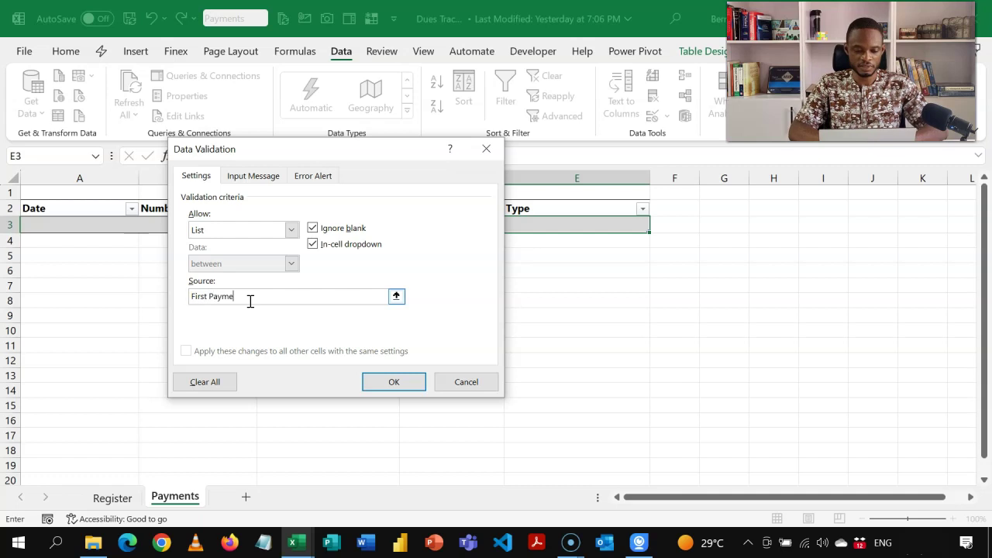
{"action": "type", "text": "nt,"}
{"action": "key", "text": "BackSpace"}
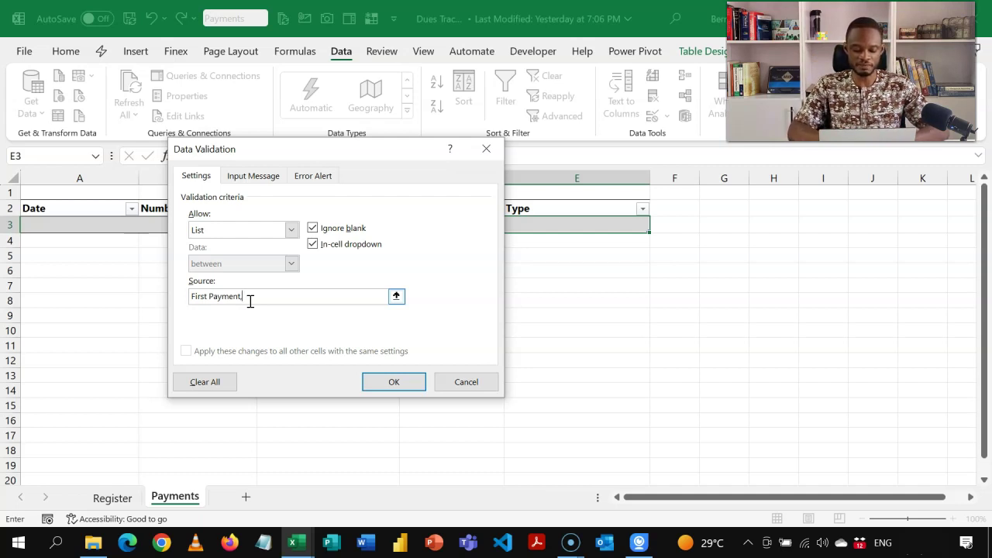
{"action": "type", "text": "Dues,"}
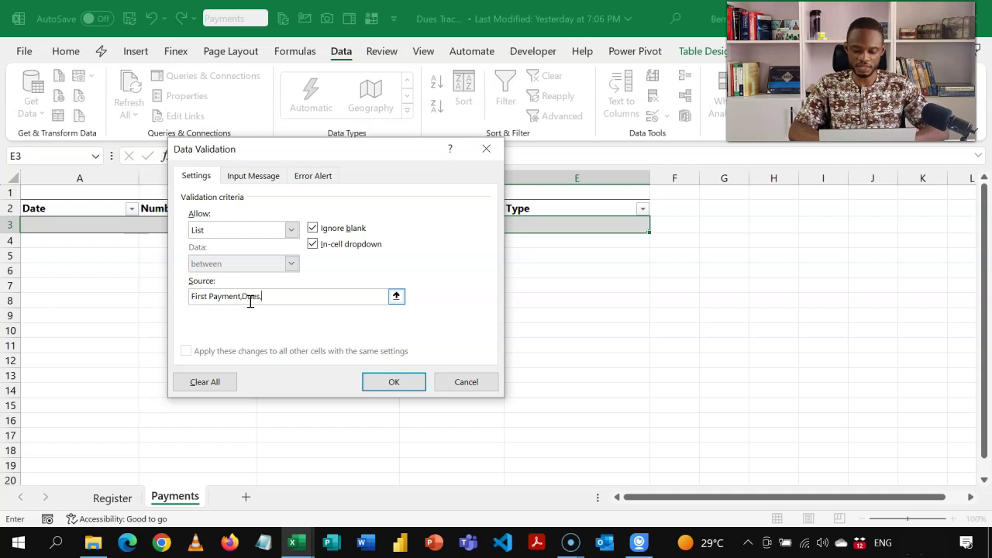
{"action": "type", "text": "Registration"}
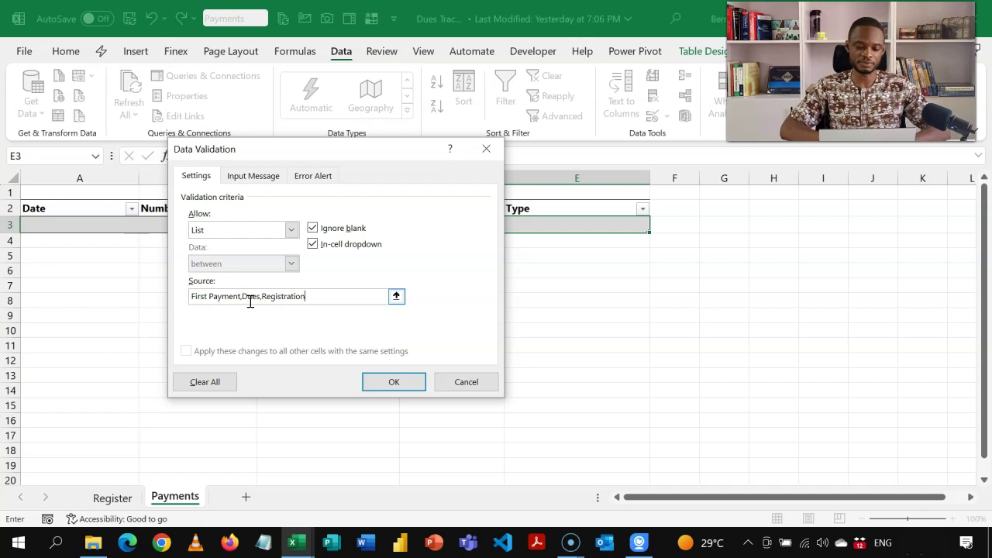
{"action": "left_click", "coordinate": [390, 382]}
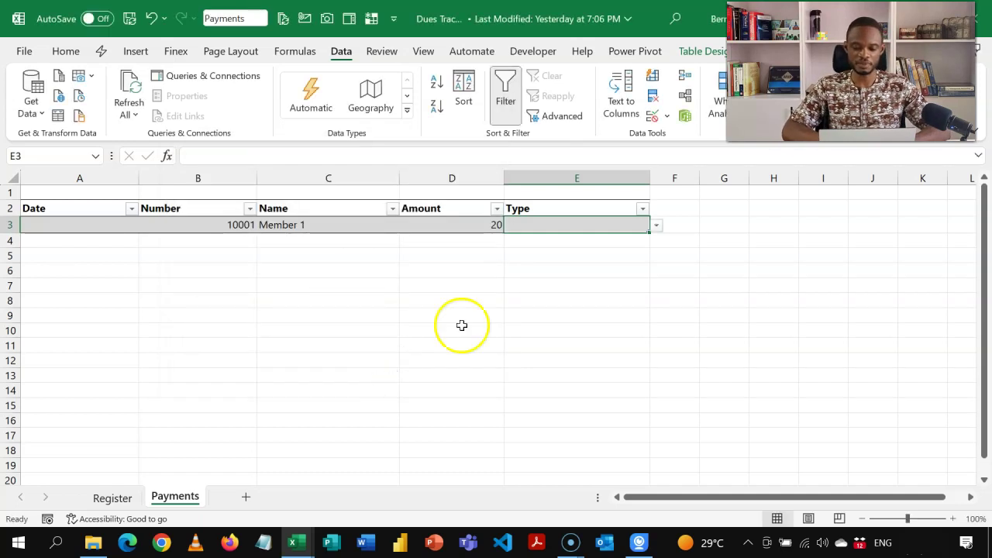
- Choose Registration as the first payment's Type and enter 12/31/2018 as its Date
{"action": "left_click", "coordinate": [656, 225]}
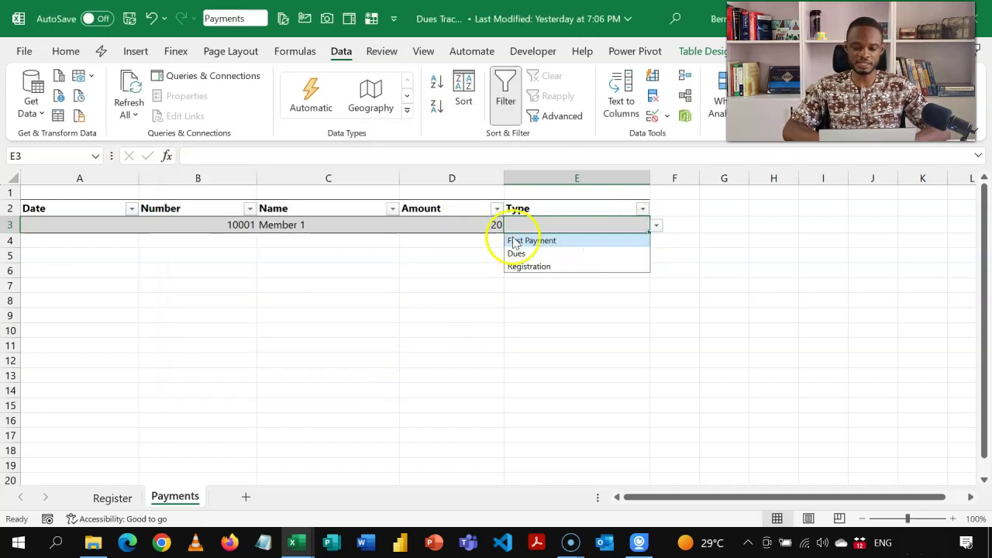
{"action": "left_click", "coordinate": [547, 267]}
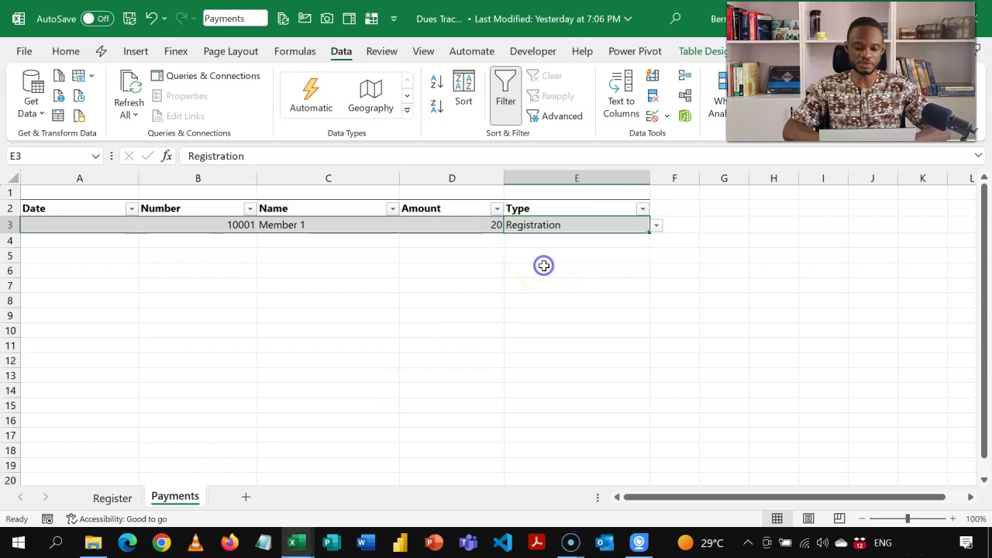
{"action": "left_click", "coordinate": [101, 227]}
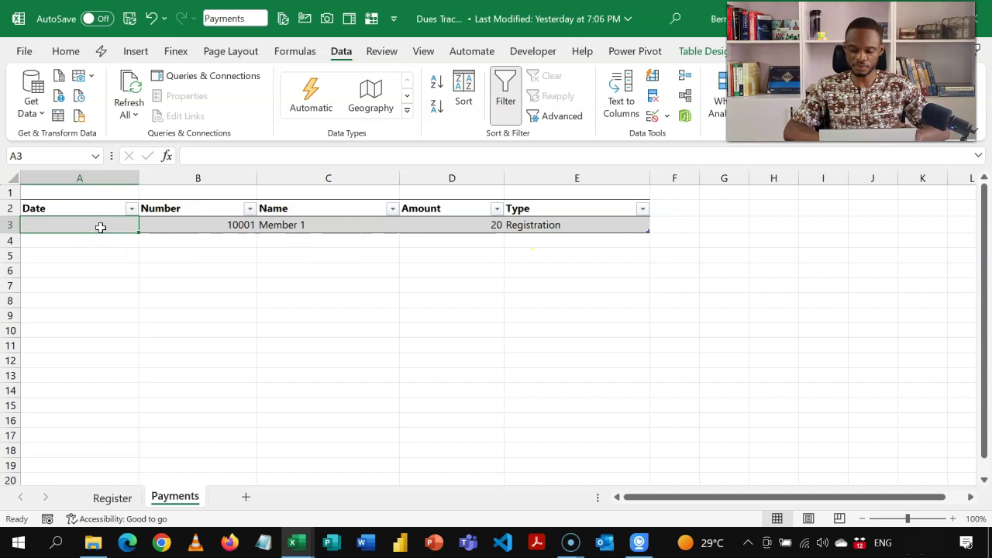
{"action": "type", "text": "12"}
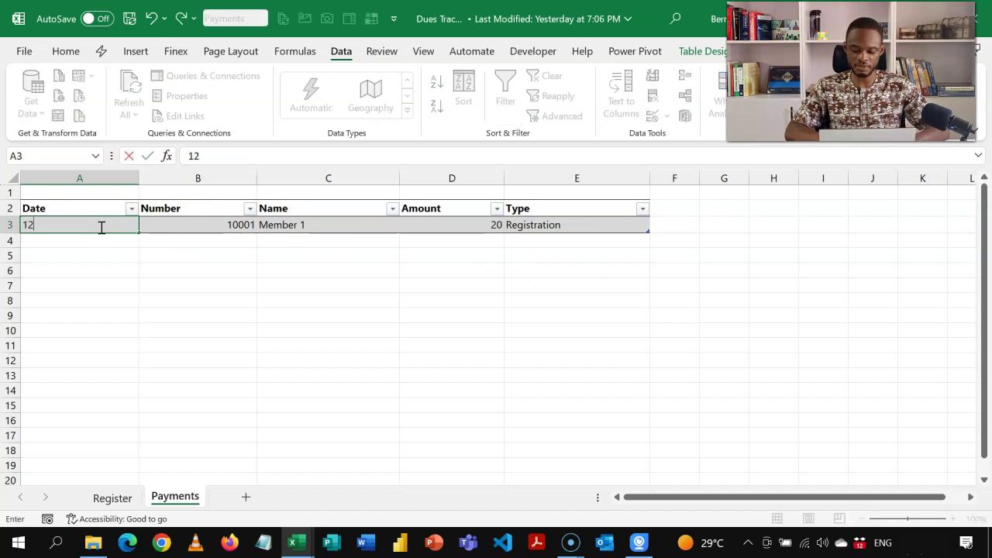
{"action": "type", "text": "/31/2018"}
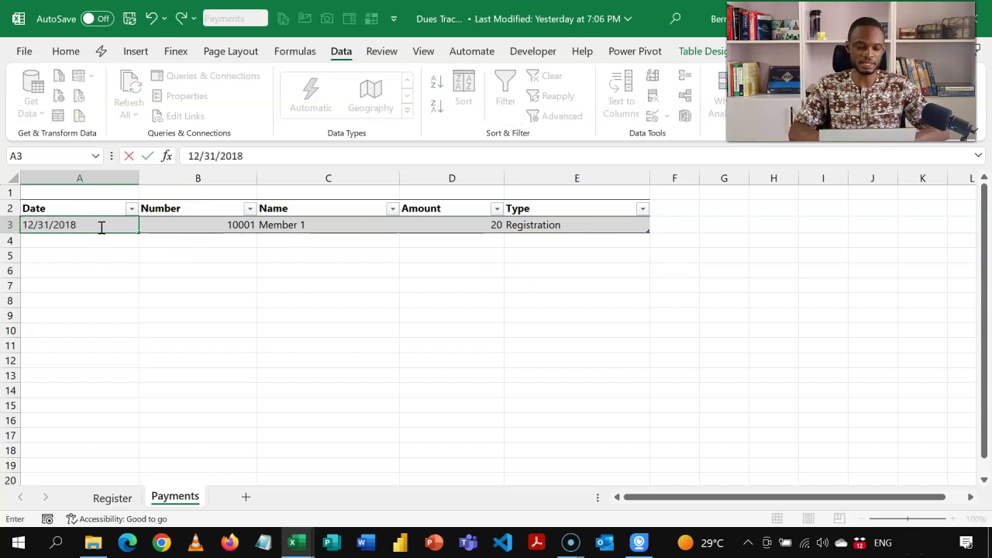
{"action": "key", "text": "Return"}
{"action": "left_click", "coordinate": [101, 227]}
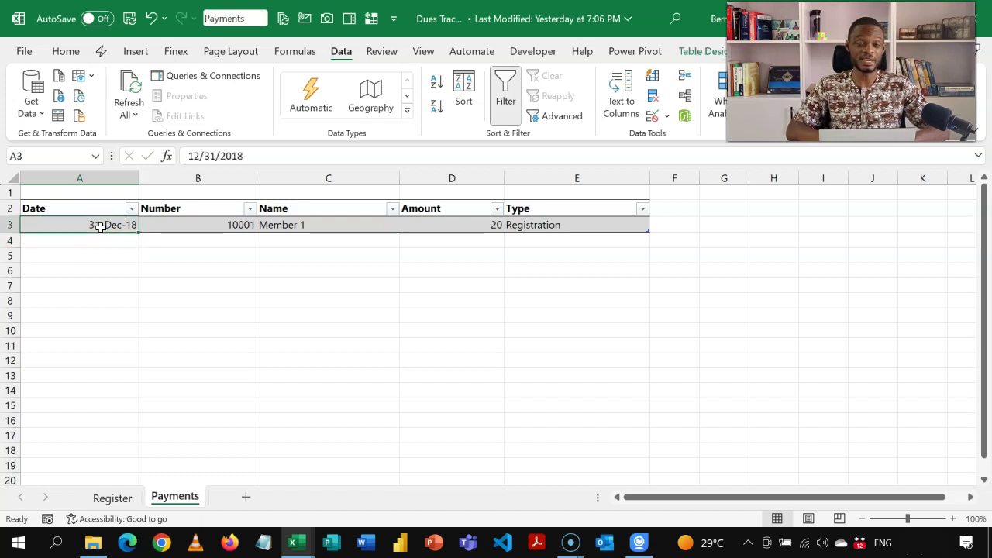
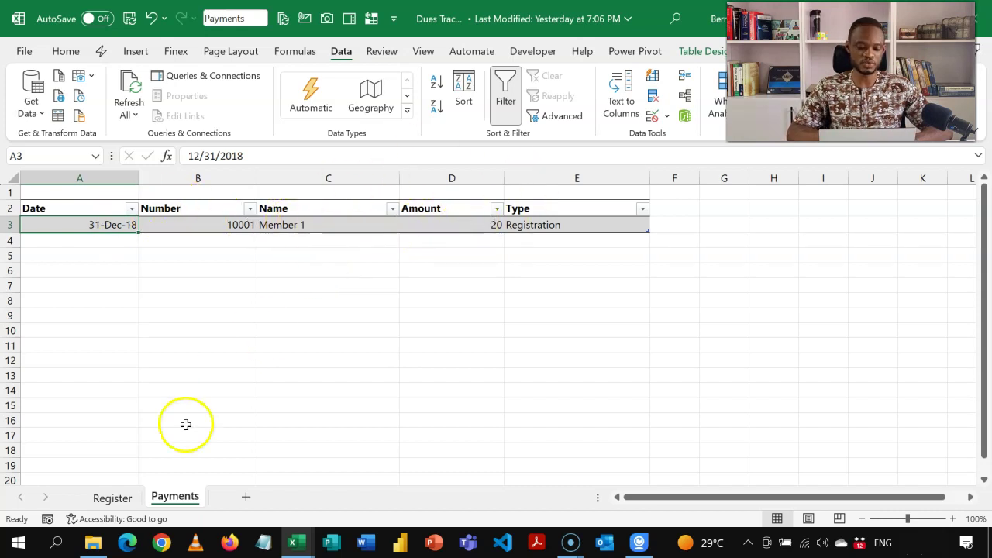
- On the Register sheet, examine the first member's REGISTRATION, First Payment and 2018 to 2023 dues cells
{"action": "left_click", "coordinate": [123, 496]}
{"action": "left_click", "coordinate": [344, 308]}
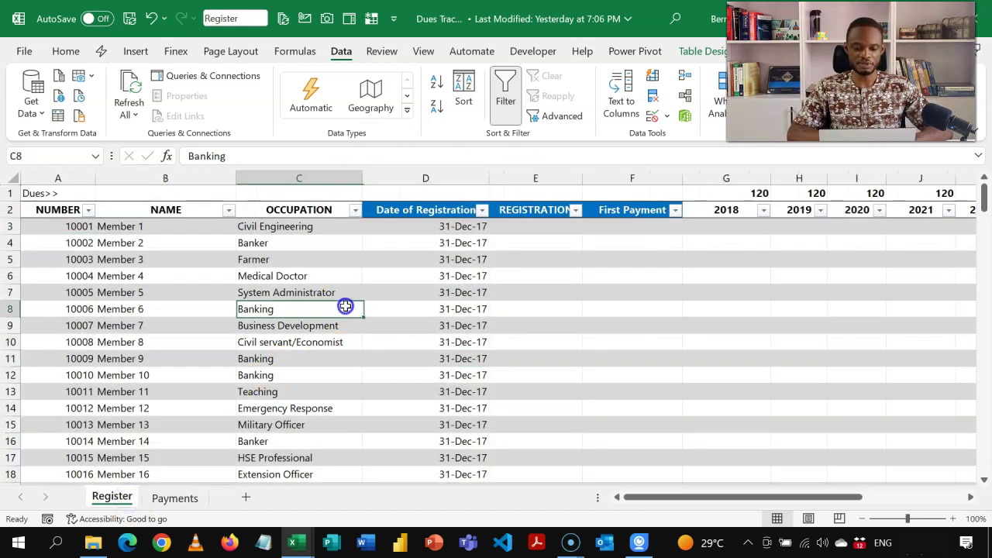
{"action": "key", "text": "ctrl+Up"}
{"action": "key", "text": "Down"}
{"action": "key", "text": "Down"}
{"action": "key", "text": "Right"}
{"action": "key", "text": "Right"}
{"action": "key", "text": "Right"}
{"action": "key", "text": "Right"}
{"action": "key", "text": "Right"}
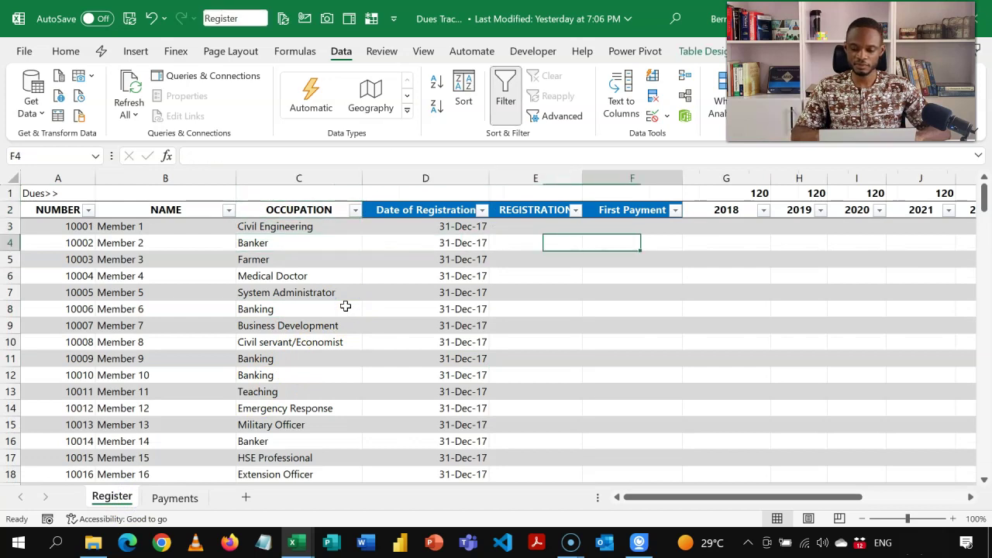
{"action": "key", "text": "Up"}
{"action": "key", "text": "Up"}
{"action": "key", "text": "Left"}
{"action": "key", "text": "Left"}
{"action": "key", "text": "Left"}
{"action": "key", "text": "Down"}
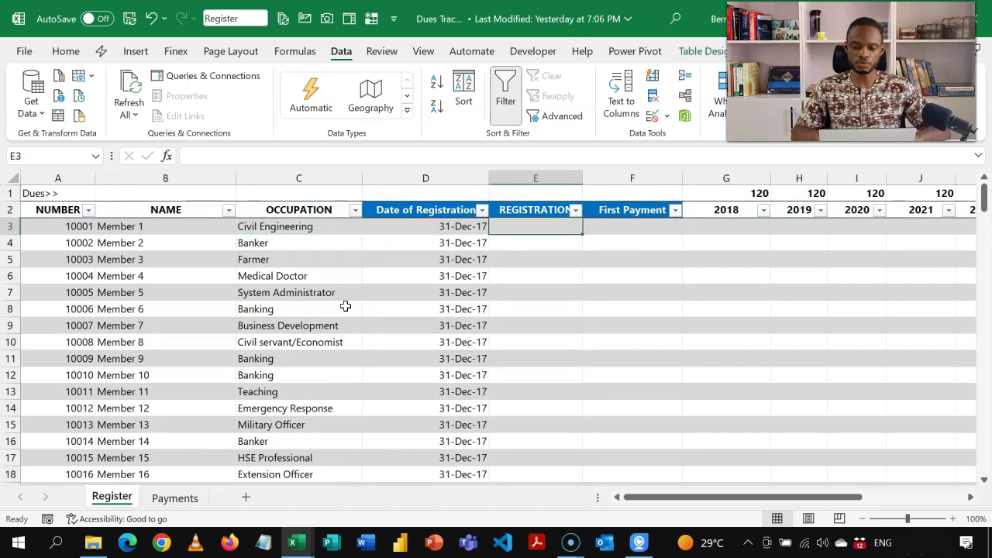
{"action": "key", "text": "Right"}
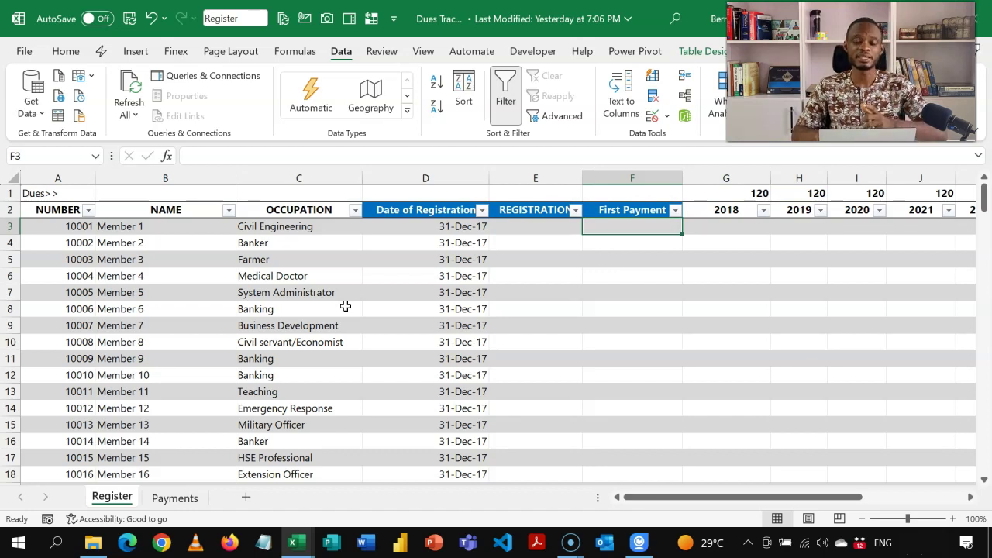
{"action": "key", "text": "Right"}
{"action": "key", "text": "shift+Right"}
{"action": "key", "text": "shift+Right"}
{"action": "key", "text": "shift+Right"}
{"action": "key", "text": "shift+Right"}
{"action": "key", "text": "shift+Right"}
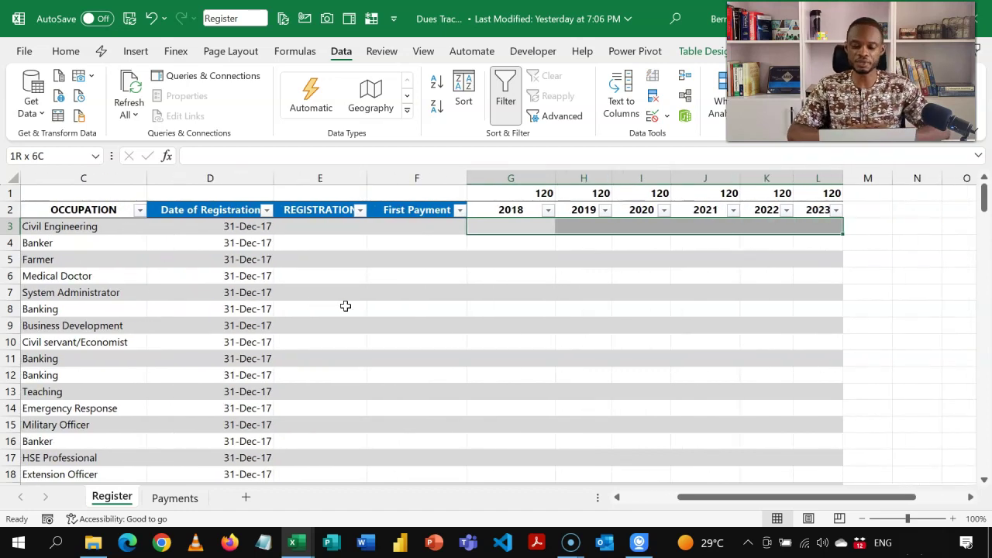
- Begin a SUMIFS formula in the first member's REGISTRATION cell with Payments[Amount] as the sum range
{"action": "key", "text": "Left"}
{"action": "key", "text": "Left"}
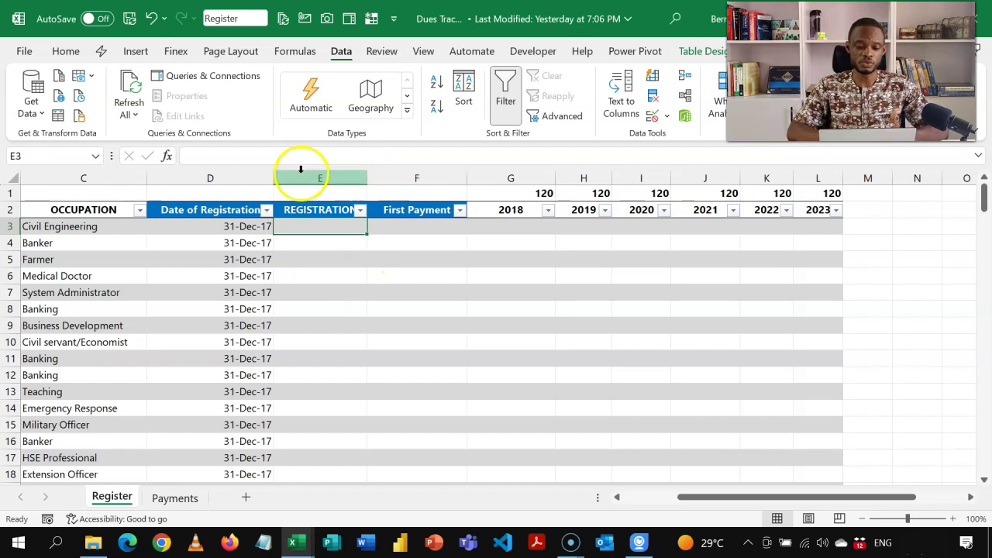
{"action": "type", "text": "=suim"}
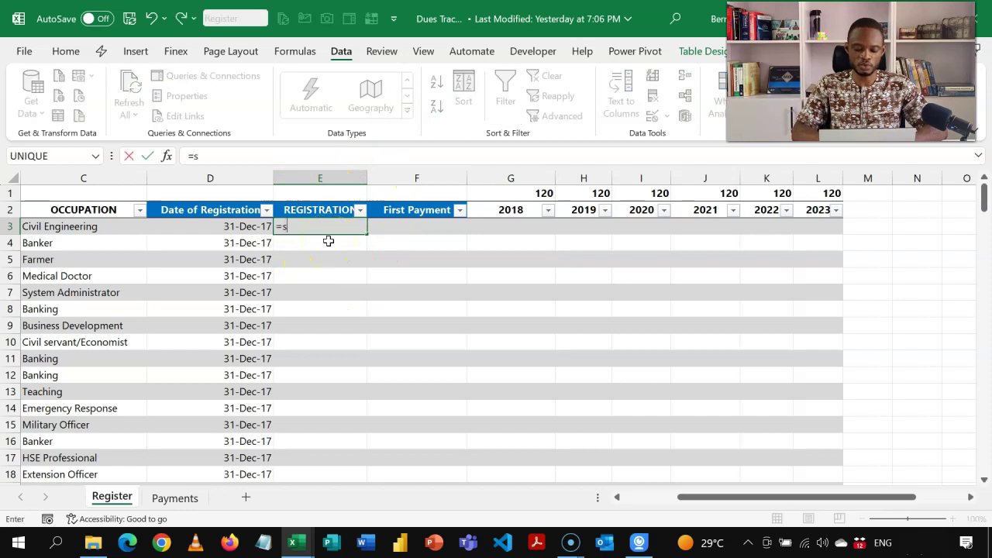
{"action": "key", "text": "BackSpace"}
{"action": "key", "text": "BackSpace"}
{"action": "key", "text": "Down"}
{"action": "key", "text": "Down"}
{"action": "key", "text": "Down"}
{"action": "key", "text": "Down"}
{"action": "key", "text": "Tab"}
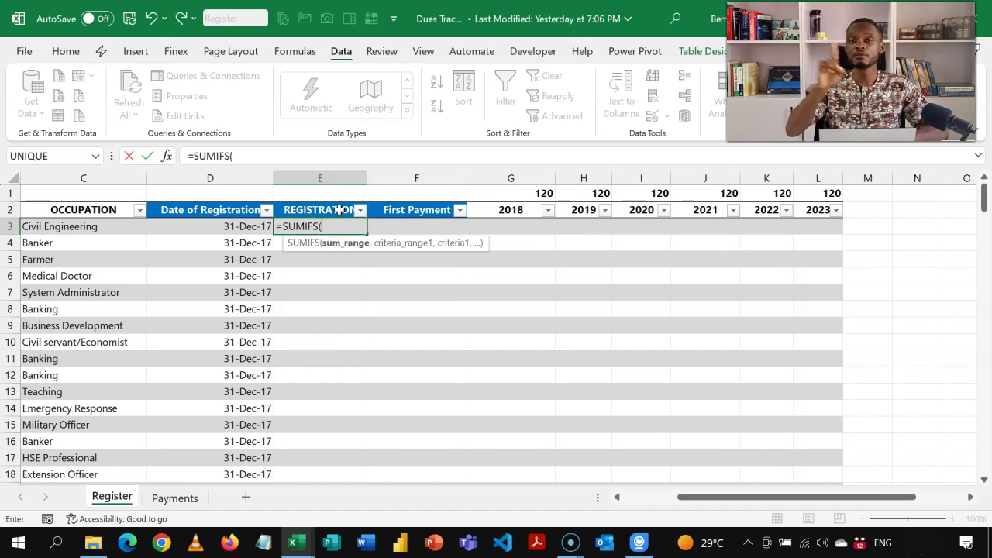
{"action": "type", "text": "pay"}
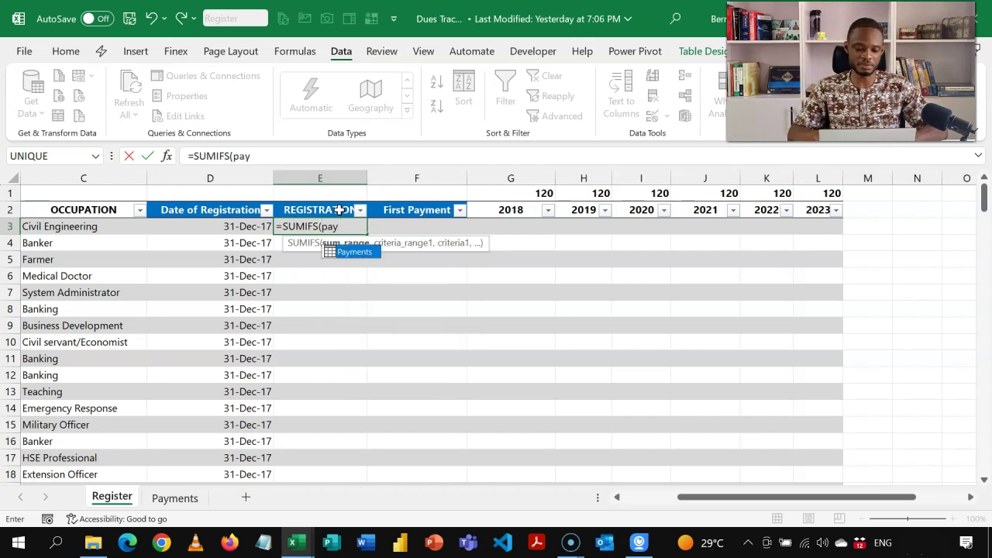
{"action": "key", "text": "Tab"}
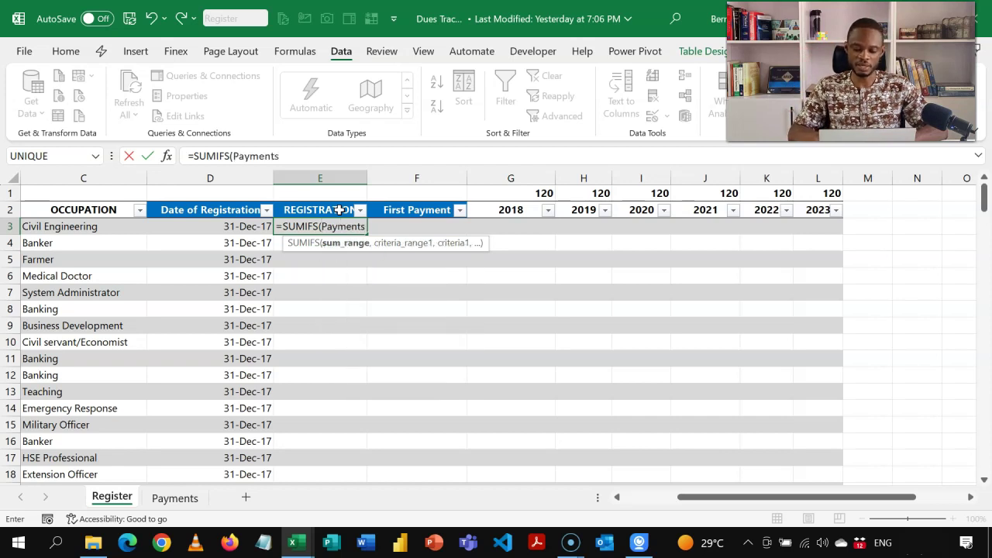
{"action": "type", "text": "["}
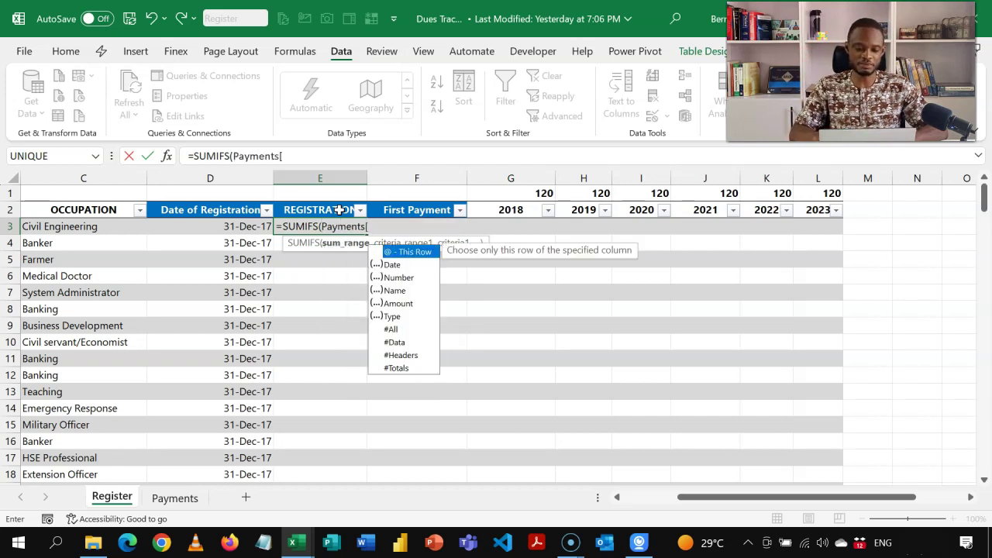
{"action": "type", "text": "am"}
{"action": "key", "text": "Tab"}
{"action": "type", "text": "],"}
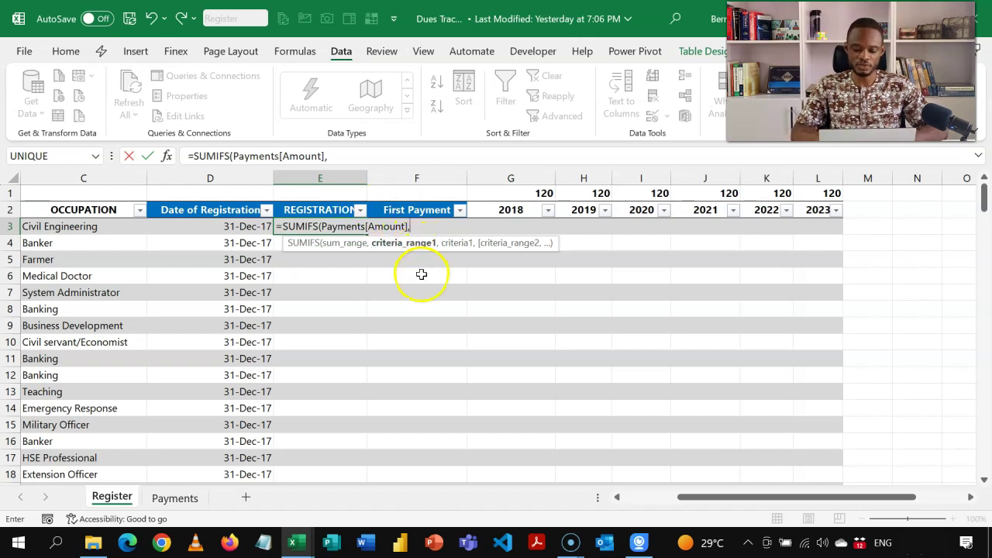
{"action": "type", "text": "pay"}
{"action": "key", "text": "Tab"}
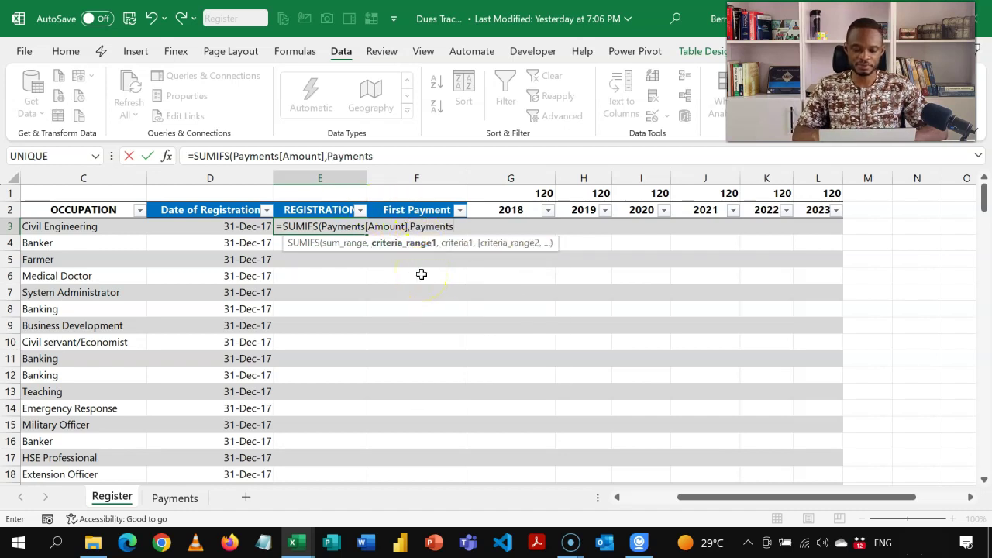
{"action": "type", "text": "[n"}
{"action": "key", "text": "Tab"}
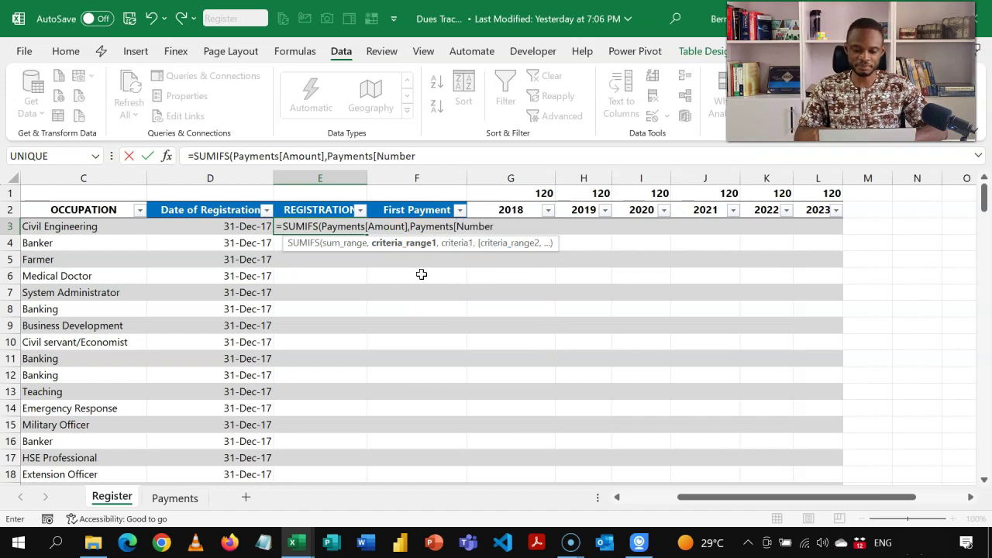
{"action": "type", "text": "]"}
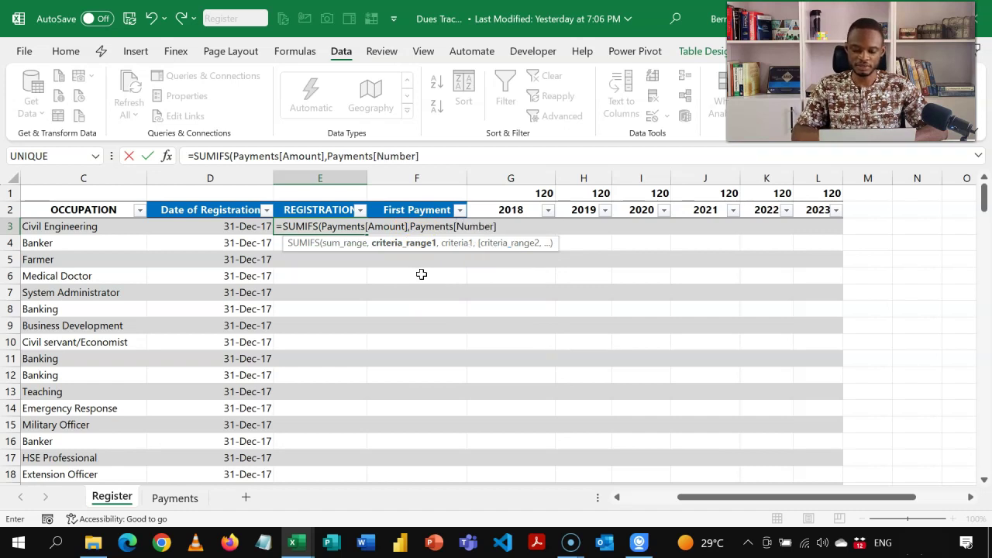
{"action": "type", "text": ","}
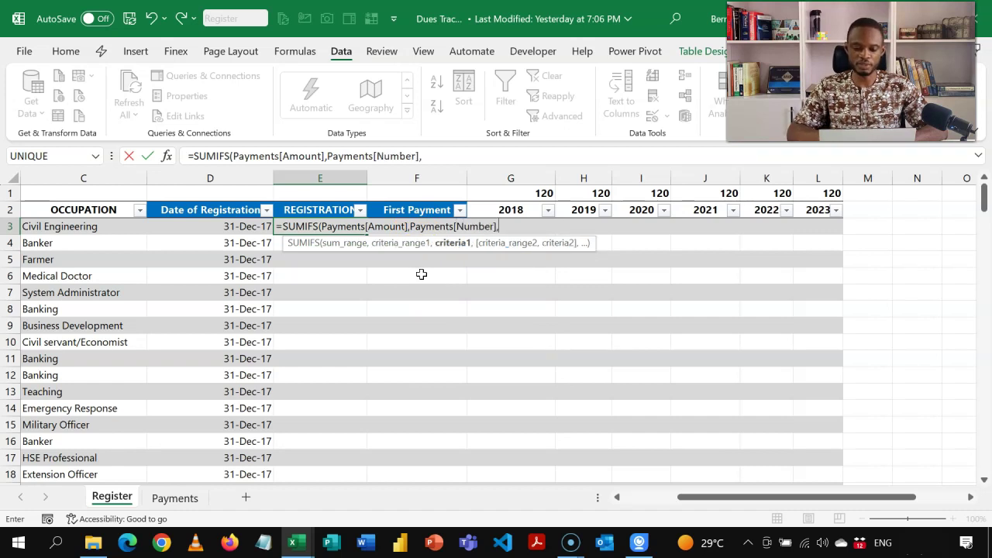
{"action": "left_click", "coordinate": [195, 228]}
{"action": "key", "text": "Left"}
{"action": "key", "text": "Left"}
{"action": "key", "text": "Left"}
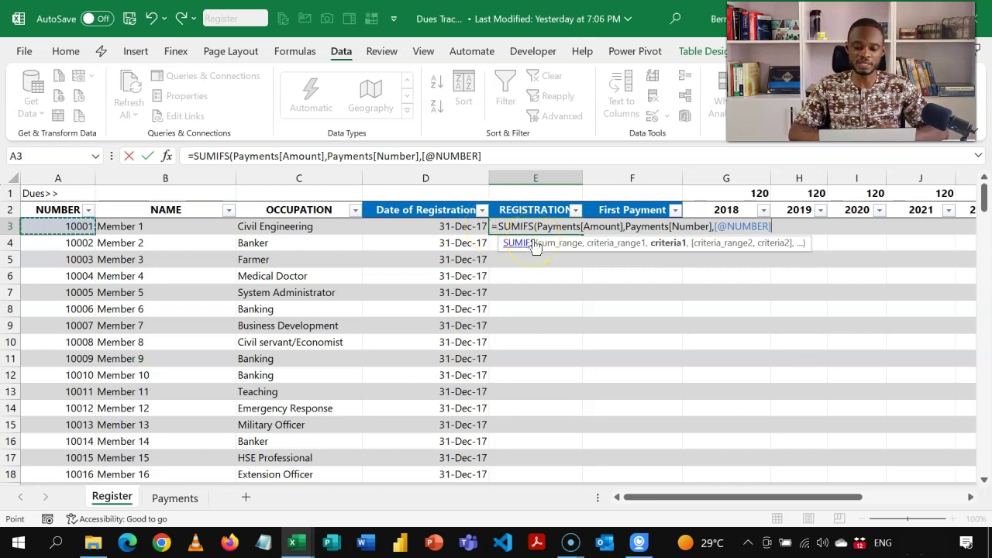
{"action": "key", "text": "F2"}
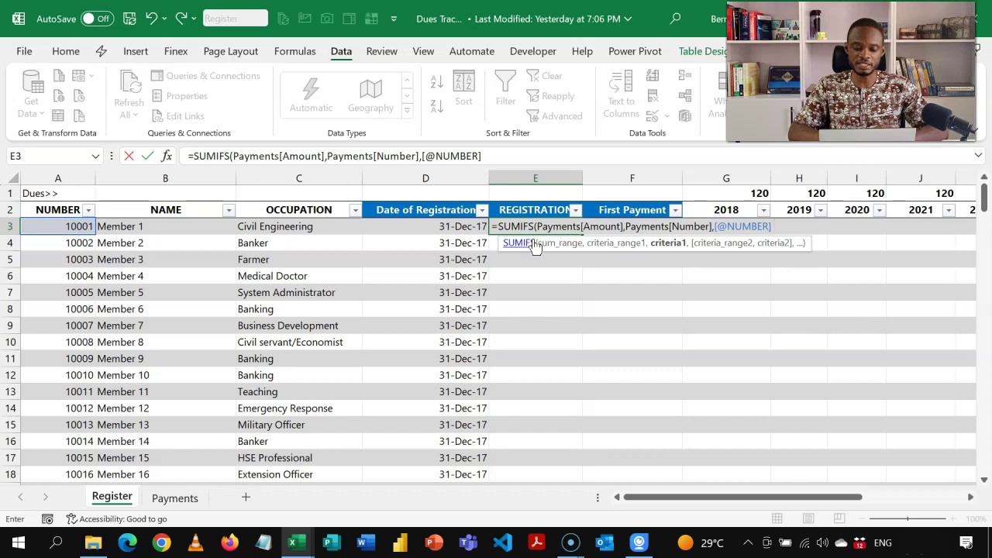
- Park the unfinished SUMIFS formula as text and turn off the option to use table names in formulas
{"action": "left_click", "coordinate": [491, 224]}
{"action": "left_click", "coordinate": [497, 244]}
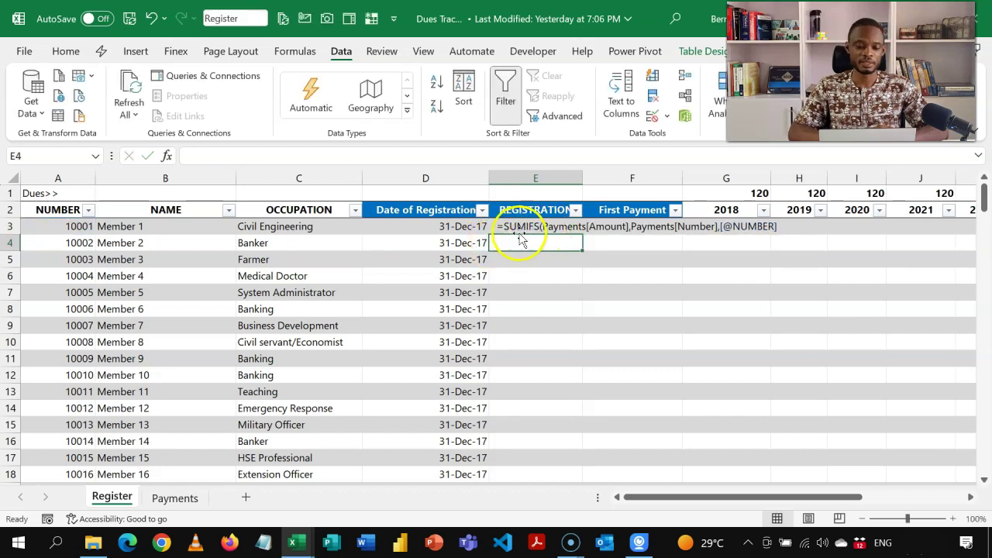
{"action": "left_click", "coordinate": [24, 51]}
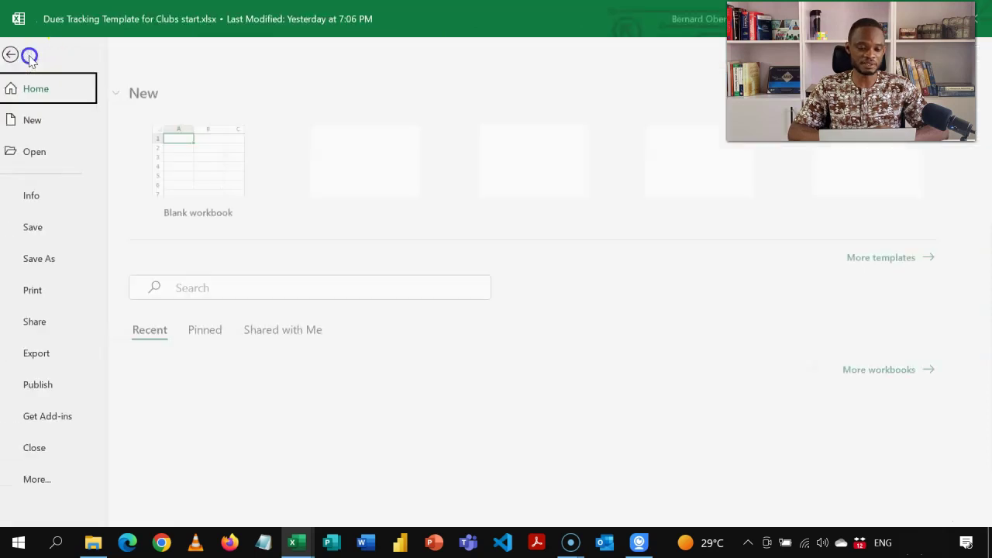
{"action": "left_click", "coordinate": [70, 480]}
{"action": "left_click", "coordinate": [128, 482]}
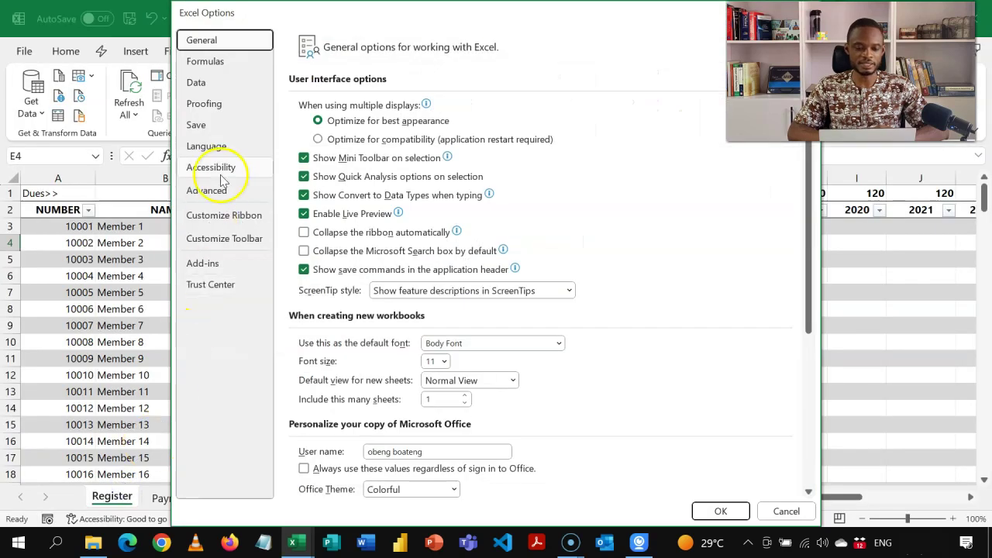
{"action": "left_click", "coordinate": [217, 65]}
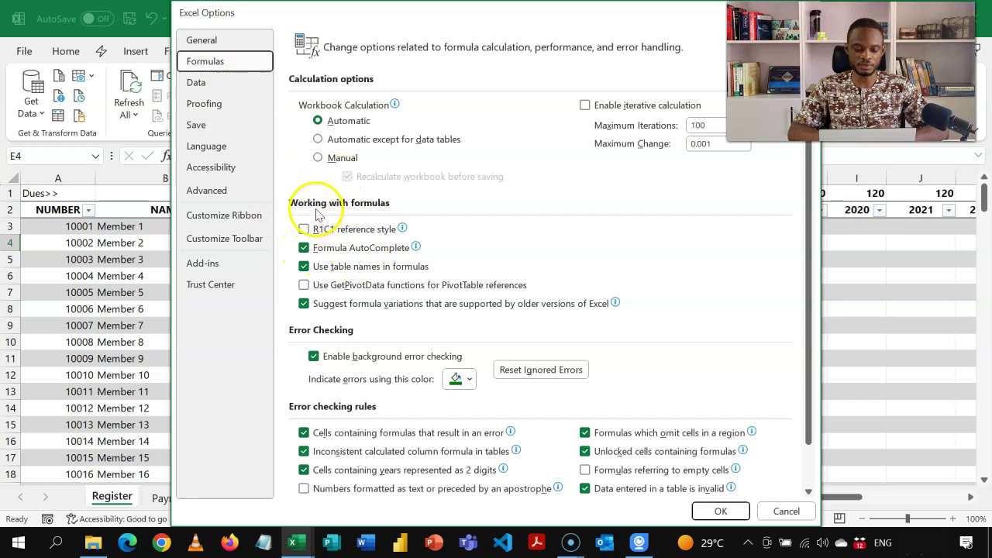
{"action": "left_click", "coordinate": [304, 266]}
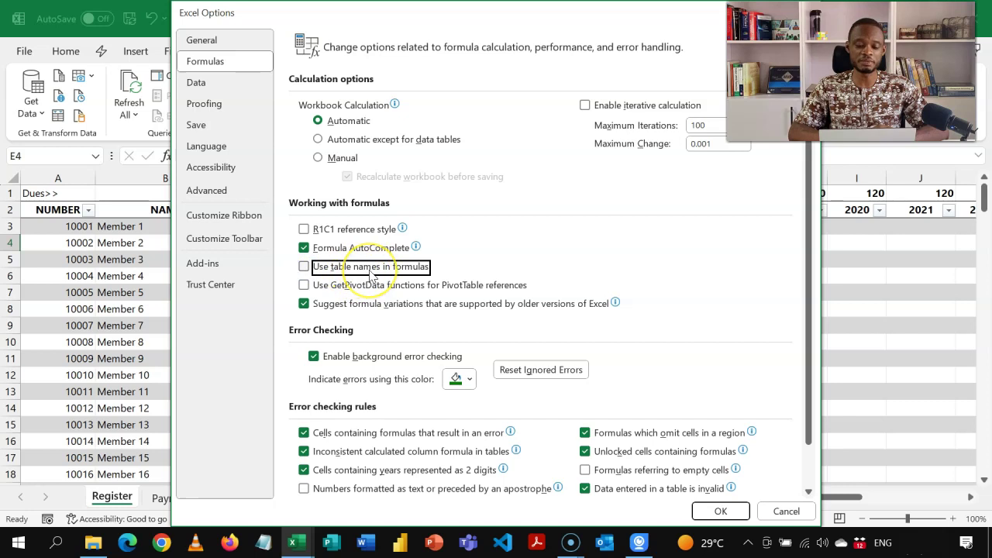
{"action": "left_click", "coordinate": [709, 510]}
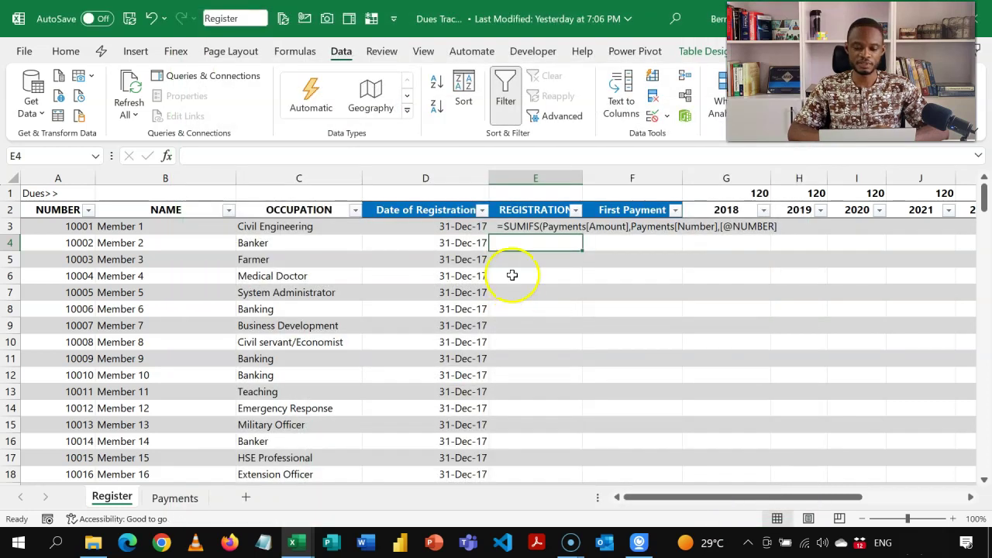
{"action": "double_click", "coordinate": [496, 226]}
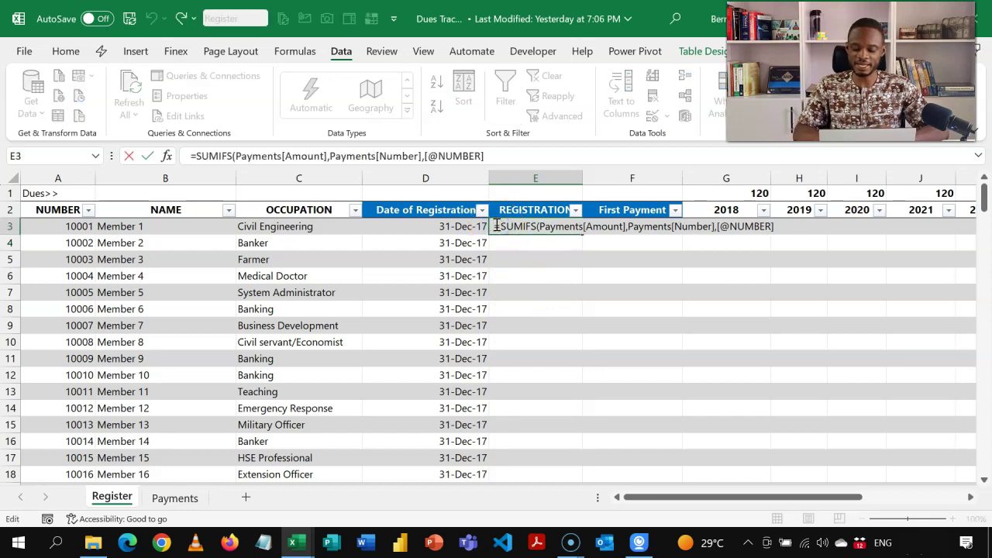
{"action": "left_click", "coordinate": [773, 225]}
{"action": "key", "text": "BackSpace"}
{"action": "key", "text": "BackSpace"}
{"action": "key", "text": "BackSpace"}
{"action": "key", "text": "BackSpace"}
{"action": "key", "text": "BackSpace"}
{"action": "key", "text": "BackSpace"}
{"action": "key", "text": "BackSpace"}
{"action": "key", "text": "BackSpace"}
{"action": "key", "text": "BackSpace"}
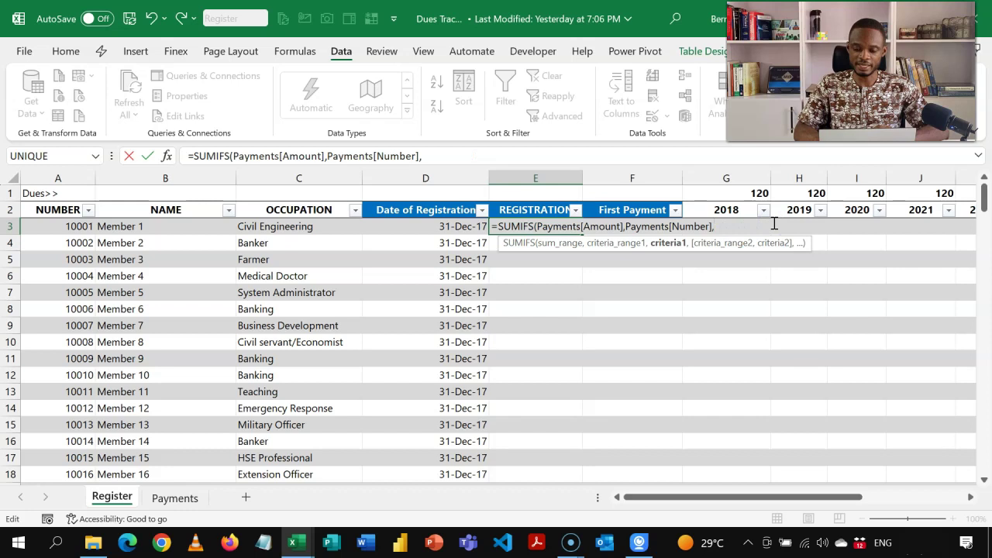
{"action": "left_click", "coordinate": [81, 231]}
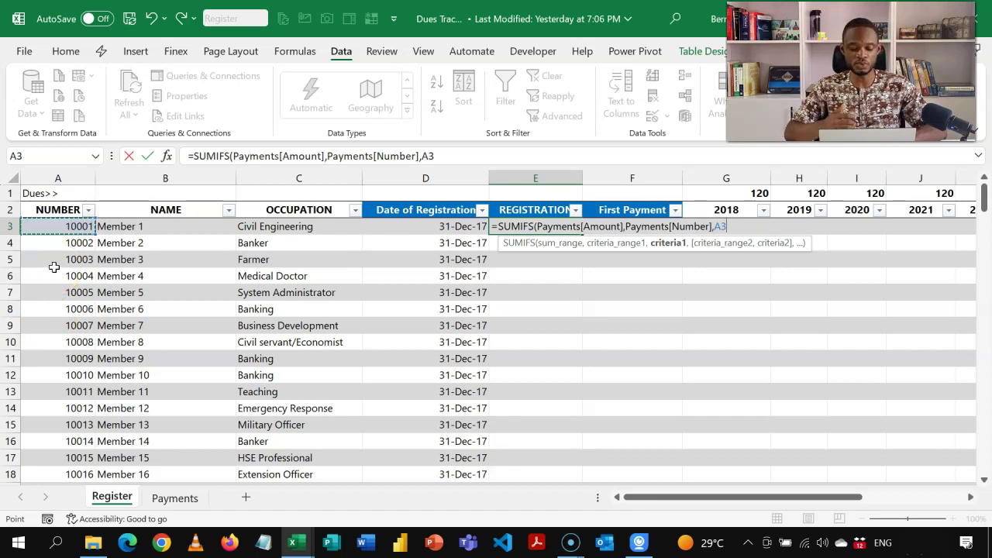
{"action": "key", "text": "F4"}
{"action": "key", "text": "F4"}
{"action": "key", "text": "F4"}
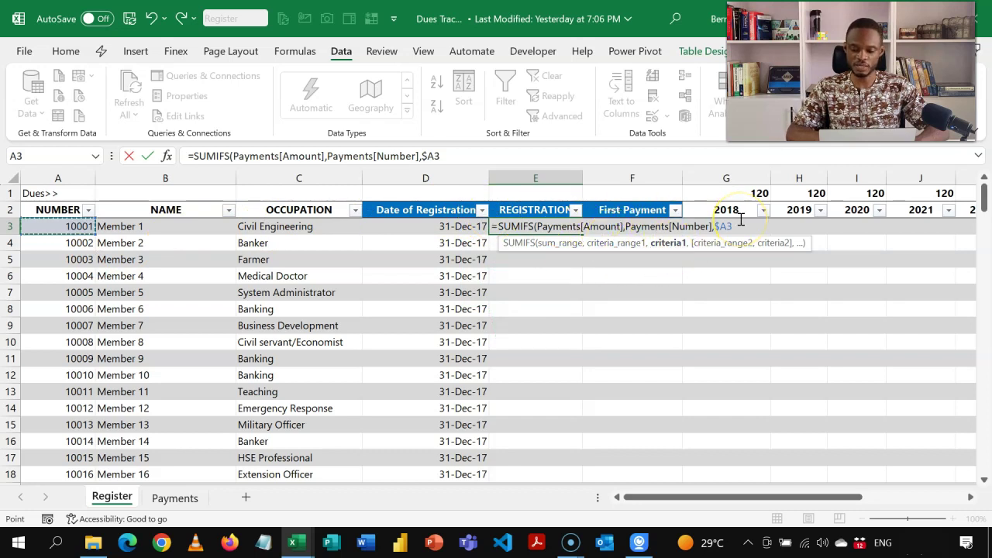
- Add Payments[Type] as the second criteria range of the SUMIFS formula
{"action": "type", "text": ",Payments"}
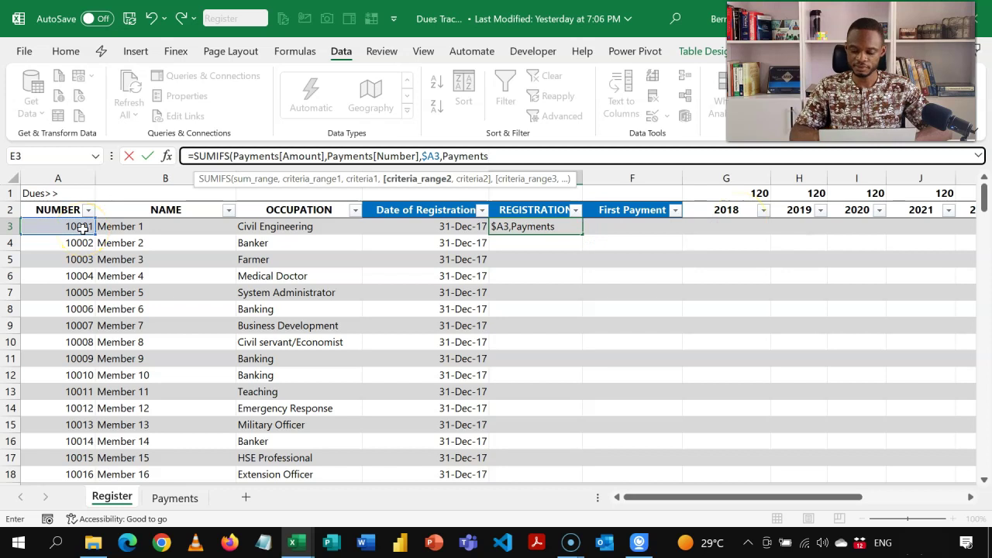
{"action": "type", "text": "["}
{"action": "key", "text": "Down"}
{"action": "key", "text": "Down"}
{"action": "key", "text": "Down"}
{"action": "key", "text": "Down"}
{"action": "key", "text": "Down"}
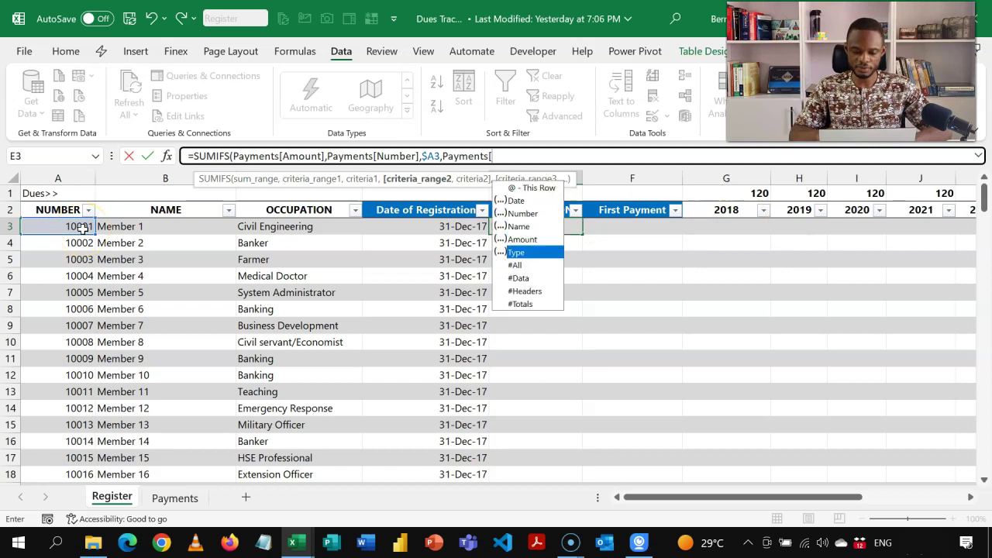
{"action": "key", "text": "Tab"}
{"action": "type", "text": "]"}
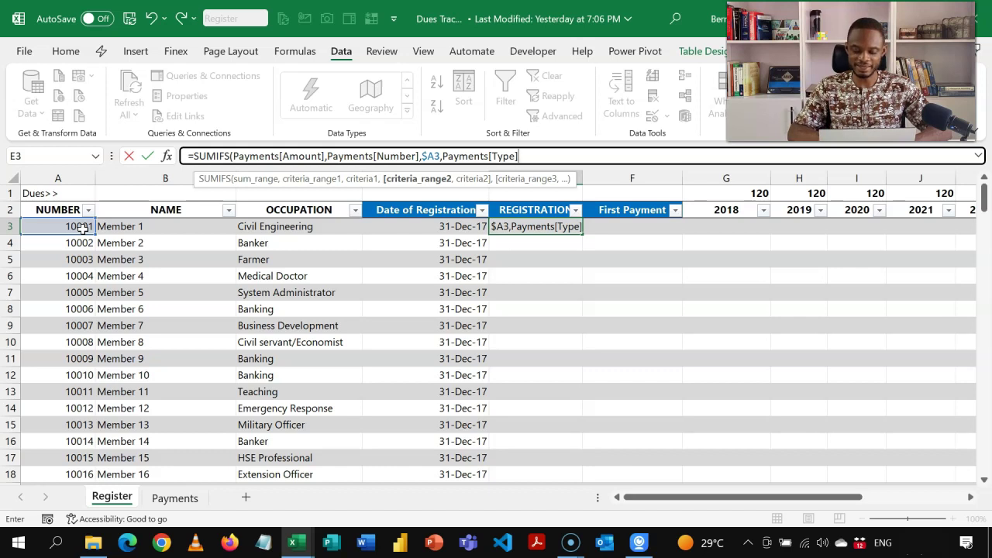
{"action": "type", "text": ","}
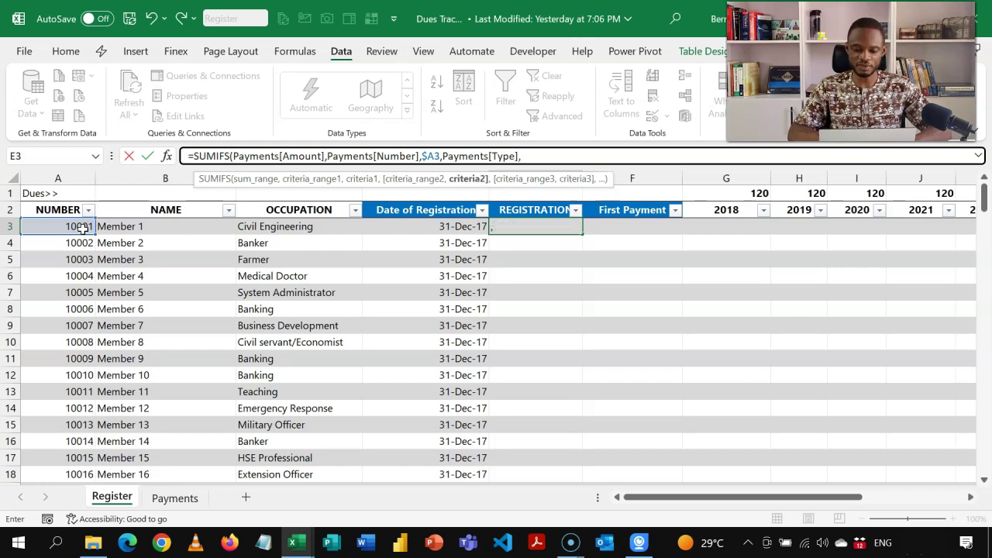
- Use the REGISTRATION header as the second criterion with the row locked as E$2, and complete the formula
{"action": "left_click", "coordinate": [514, 209]}
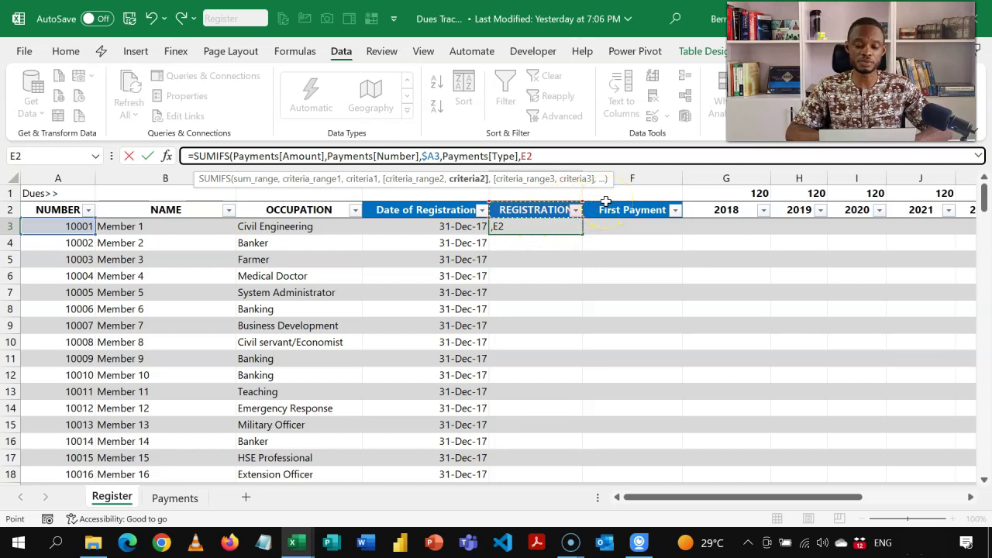
{"action": "key", "text": "F4"}
{"action": "key", "text": "F4"}
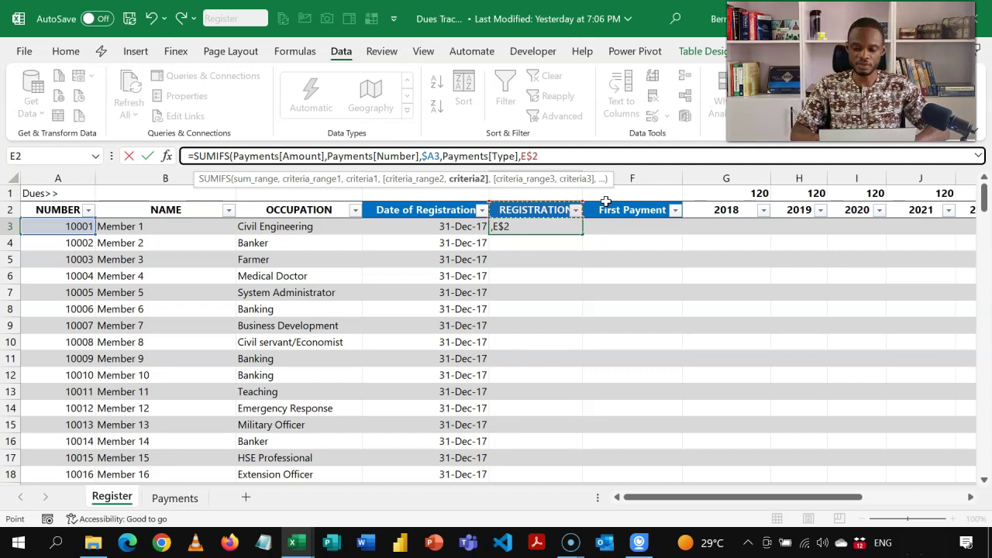
{"action": "type", "text": ")"}
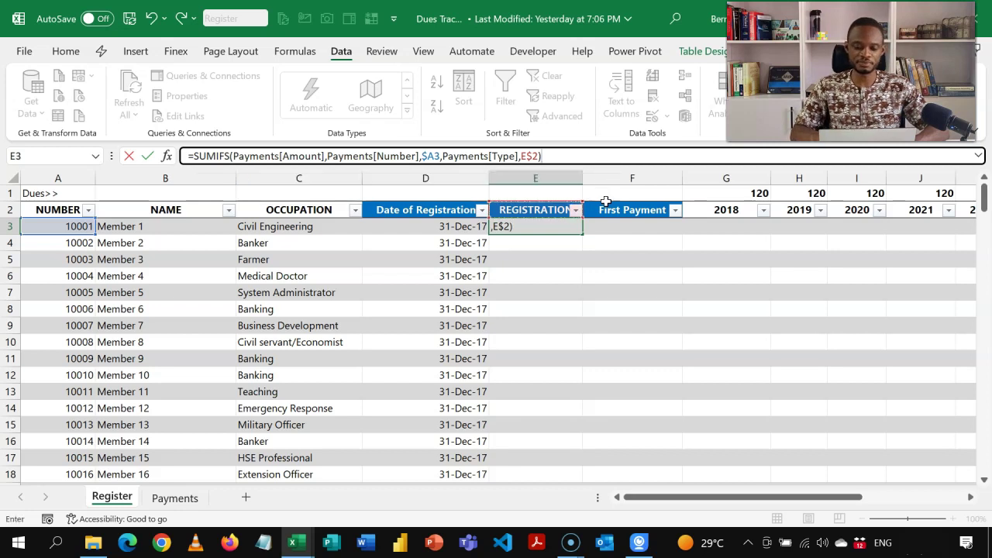
{"action": "key", "text": "ctrl+Return"}
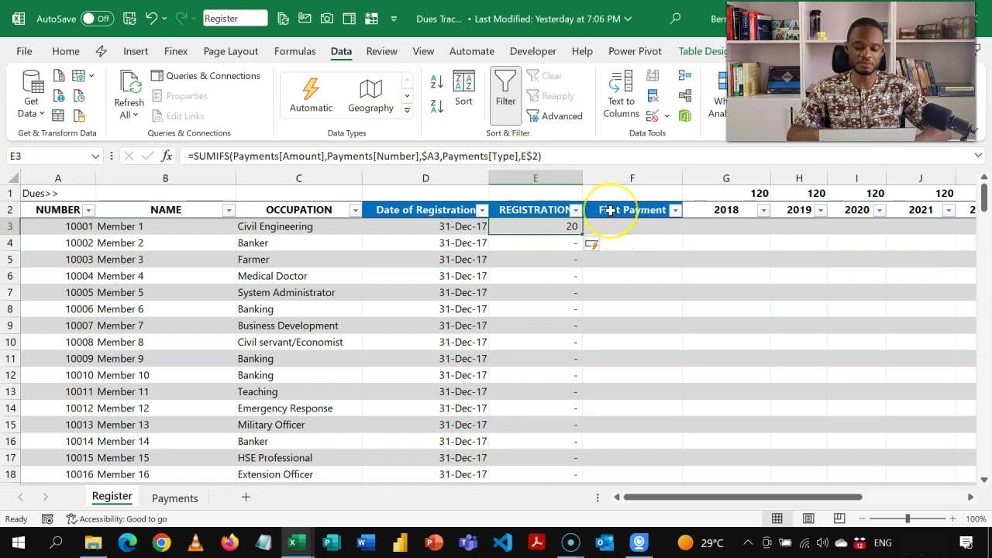
- Fill the SUMIFS formula across into the first member's First Payment cell and check its references
{"action": "left_click", "coordinate": [611, 210], "text": "shift"}
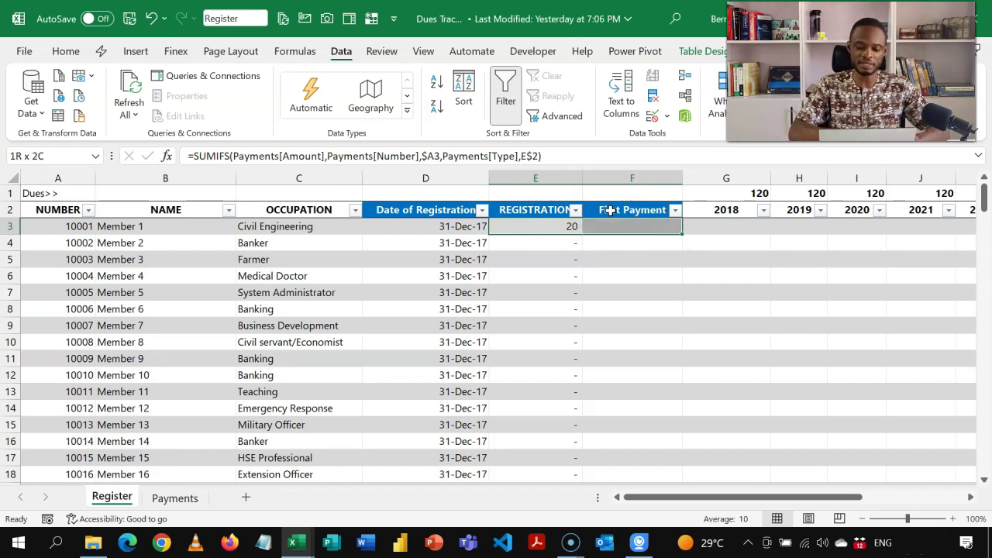
{"action": "key", "text": "ctrl+r"}
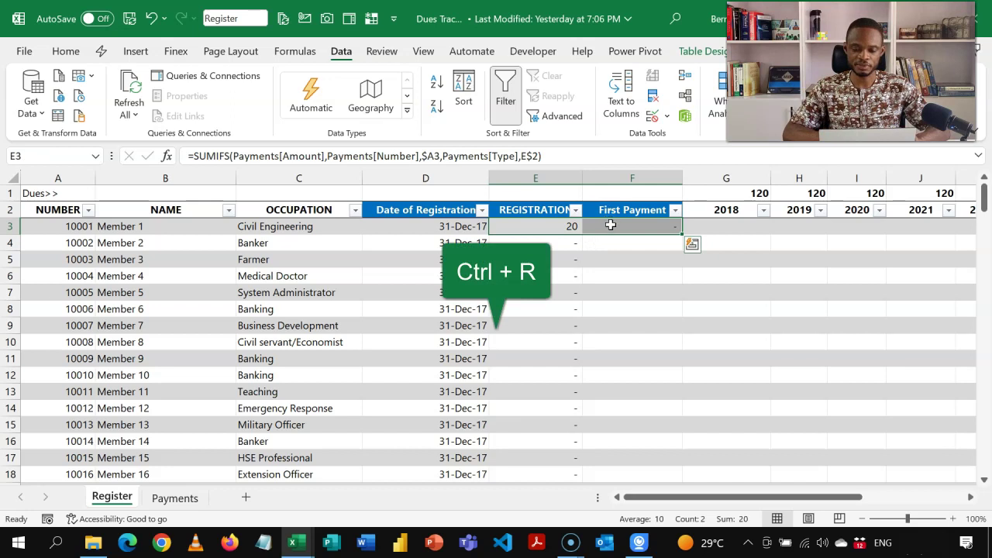
{"action": "double_click", "coordinate": [611, 224]}
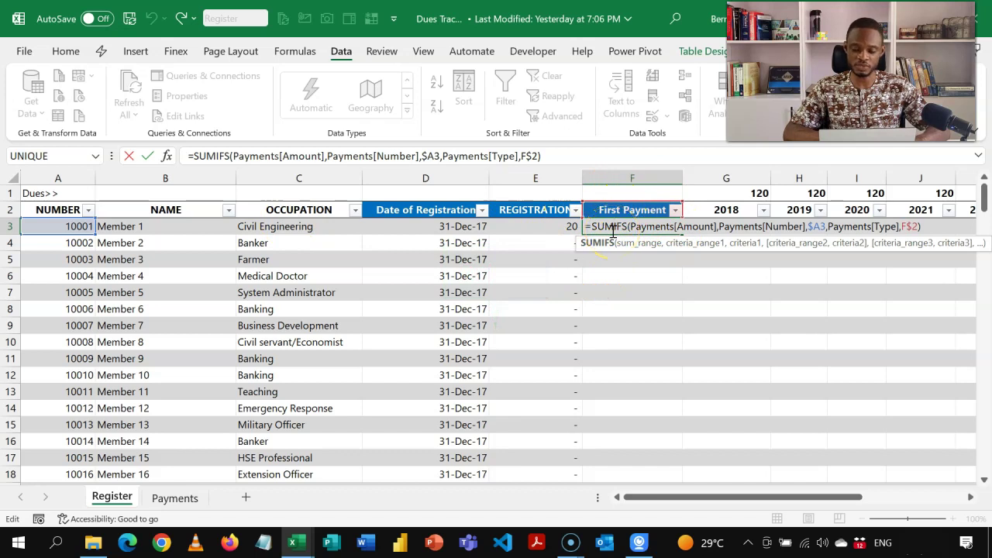
{"action": "key", "text": "Escape"}
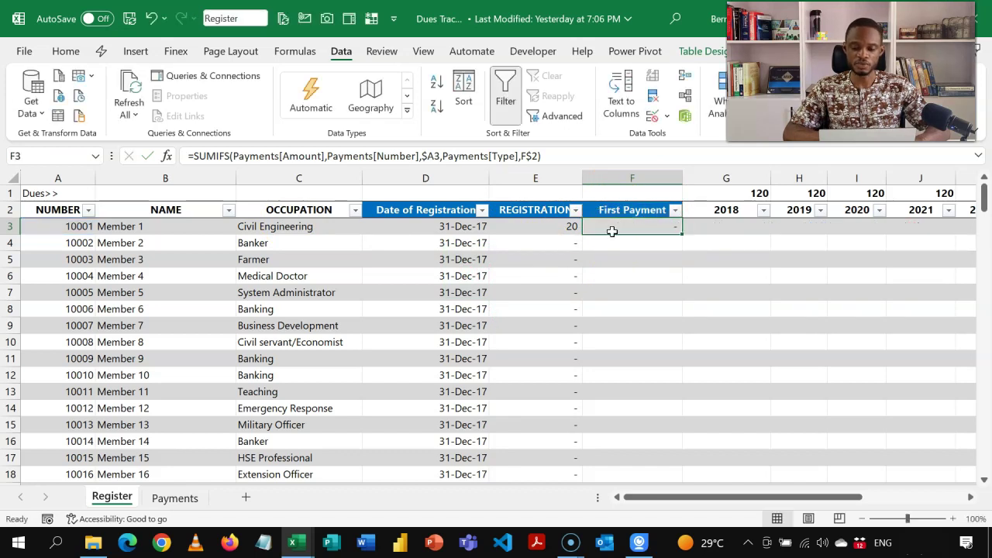
- Examine the first member's empty dues cells across the 2018 to 2023 columns
{"action": "left_click", "coordinate": [705, 232]}
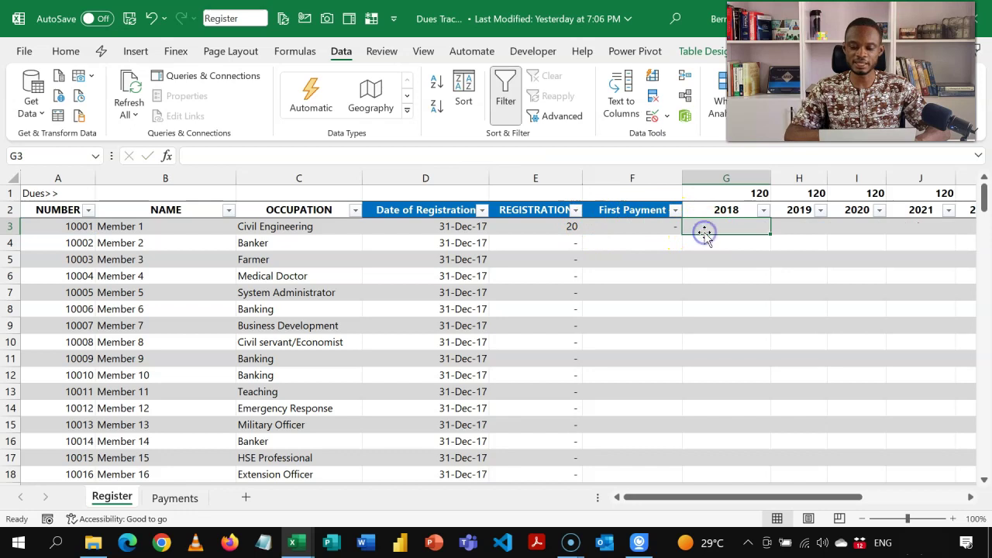
{"action": "key", "text": "Right"}
{"action": "key", "text": "Right"}
{"action": "key", "text": "Right"}
{"action": "key", "text": "Right"}
{"action": "key", "text": "Right"}
{"action": "key", "text": "Left"}
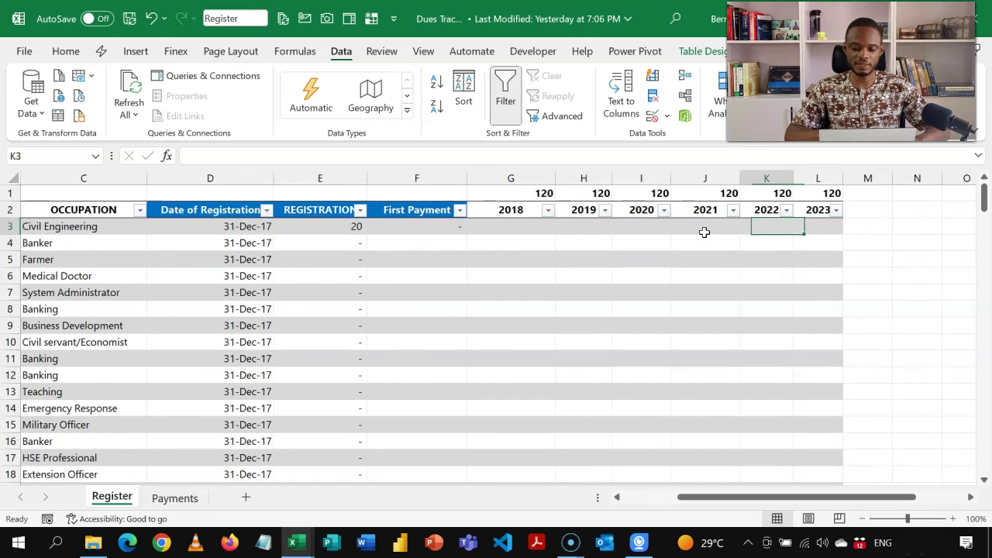
{"action": "key", "text": "Left"}
{"action": "key", "text": "Left"}
{"action": "key", "text": "Left"}
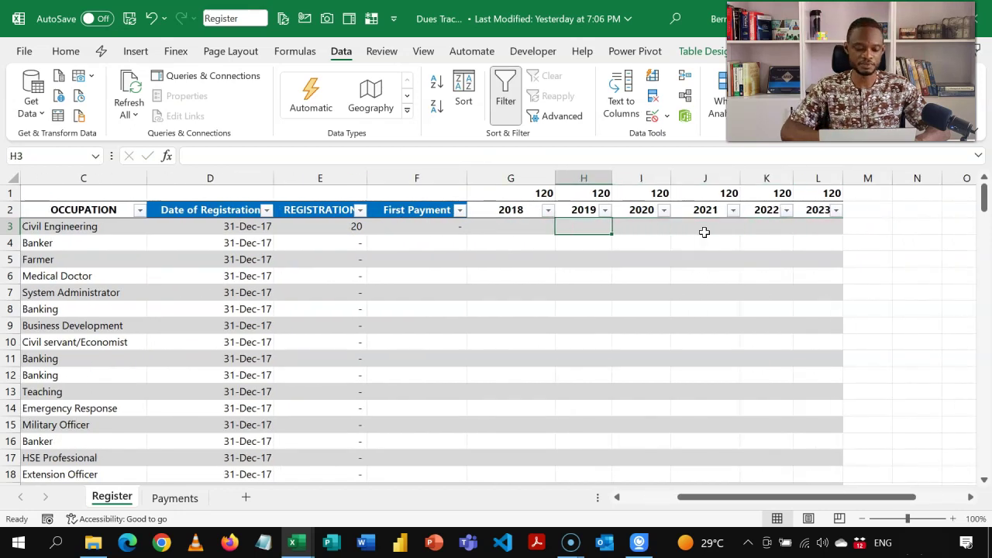
- Start a second row on the Payments sheet, repeating the Date and member Number from the row above
{"action": "left_click", "coordinate": [177, 498]}
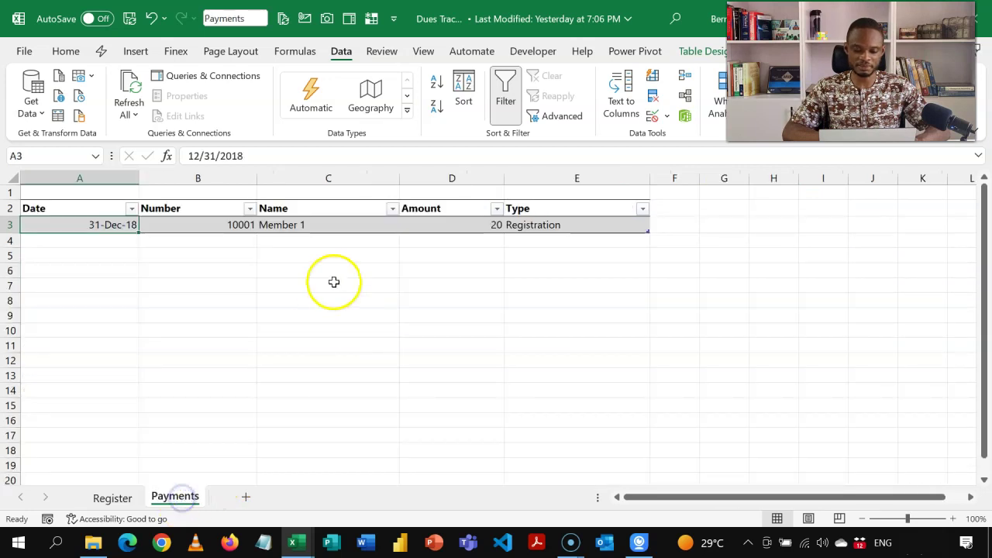
{"action": "left_click", "coordinate": [124, 237]}
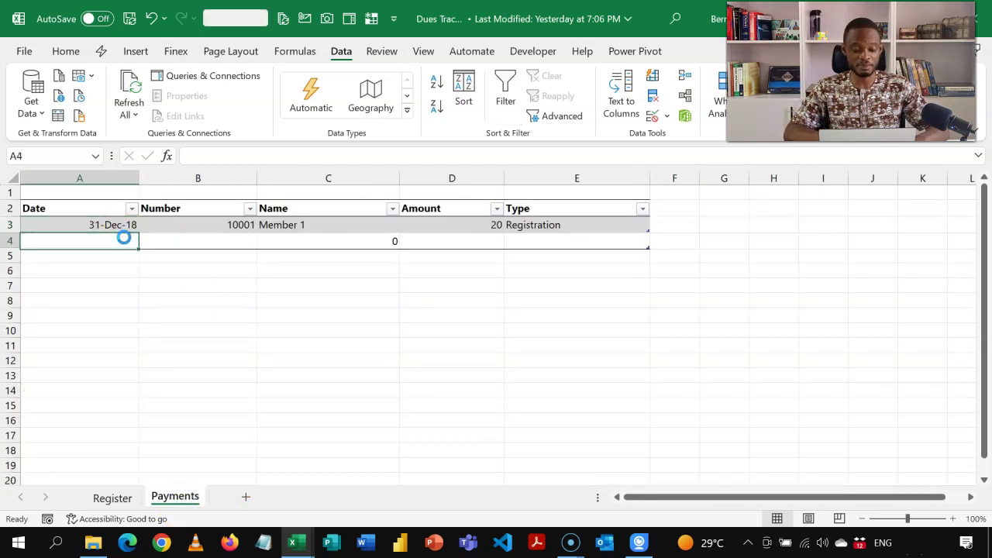
{"action": "key", "text": "ctrl+d"}
{"action": "left_click", "coordinate": [183, 243]}
{"action": "key", "text": "ctrl+d"}
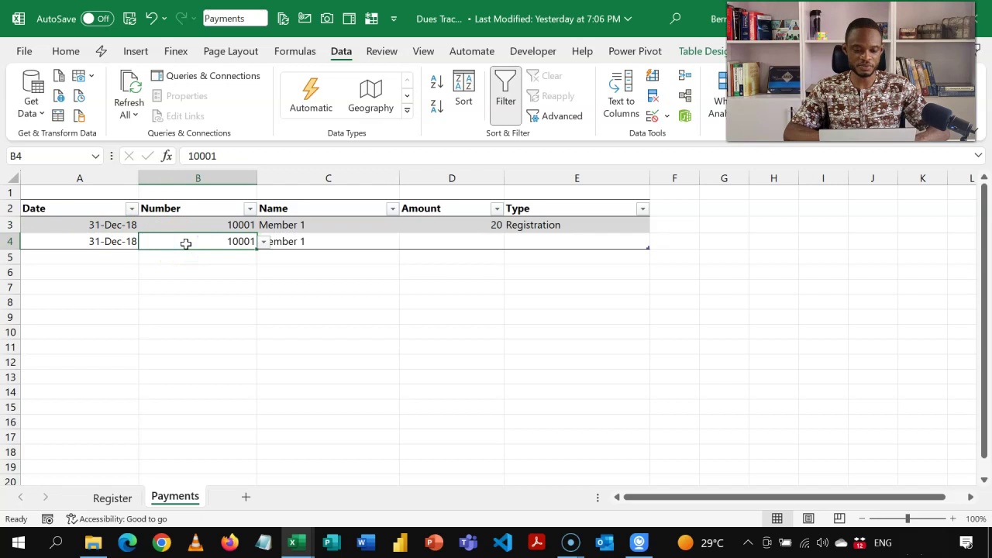
- Set the second payment's Amount to 40 and its Type to First Payment
{"action": "left_click", "coordinate": [441, 242]}
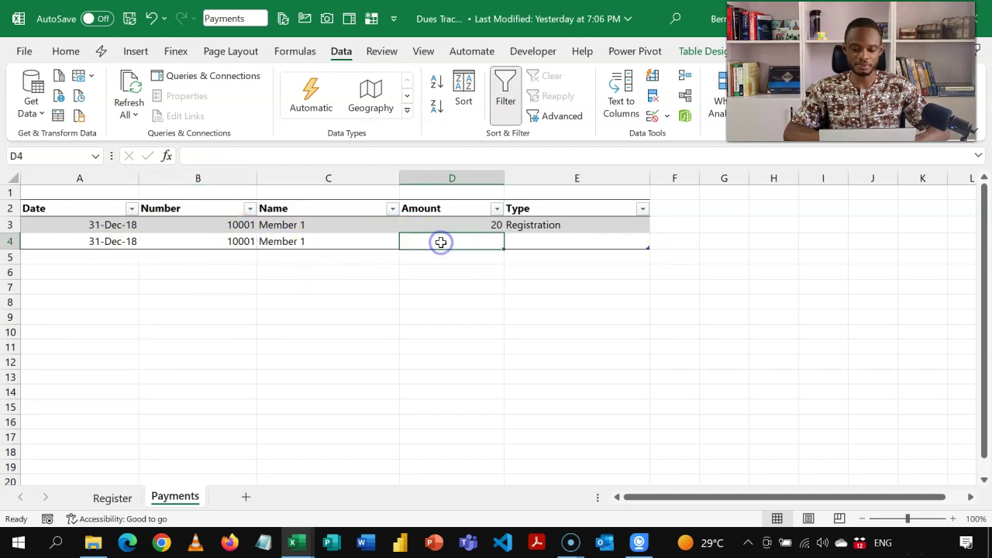
{"action": "type", "text": "40"}
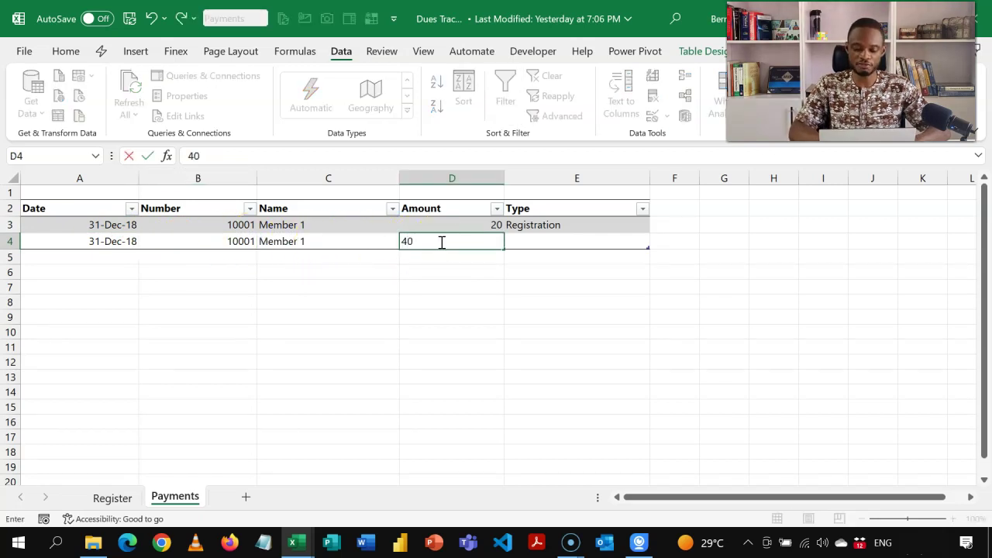
{"action": "key", "text": "Tab"}
{"action": "type", "text": "F"}
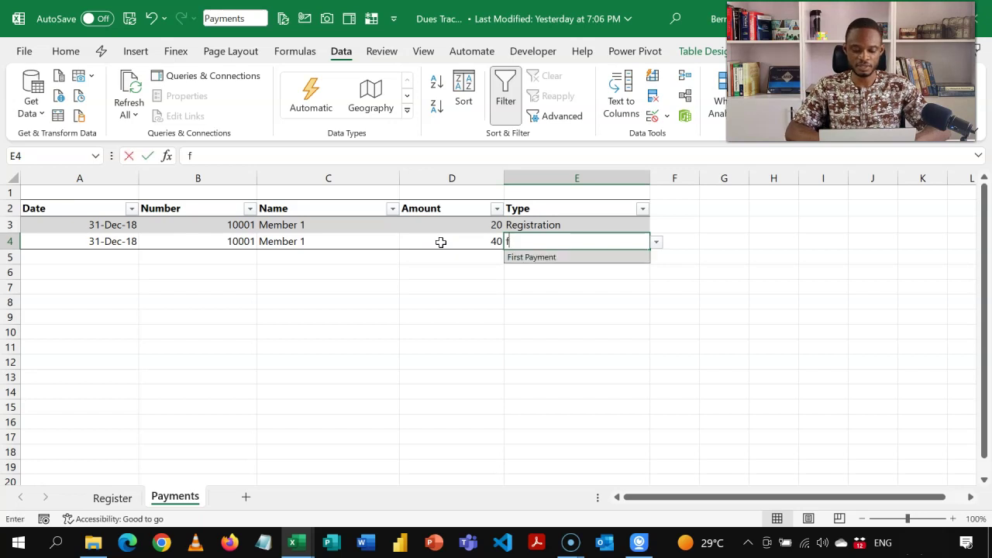
{"action": "key", "text": "Return"}
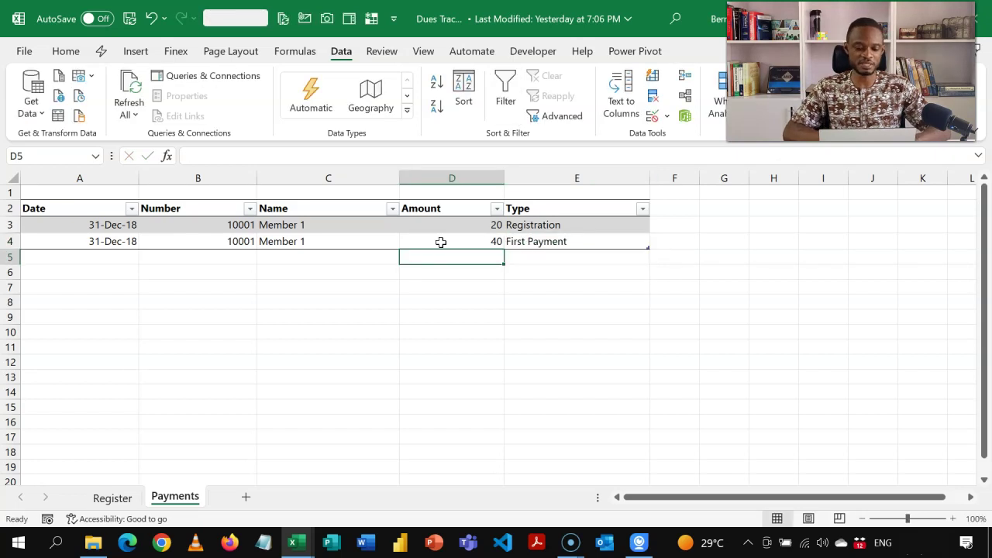
- Start a third row on the Payments sheet, repeating the Date and member Number from the row above
{"action": "left_click", "coordinate": [127, 257]}
{"action": "key", "text": "ctrl+d"}
{"action": "left_click", "coordinate": [243, 251]}
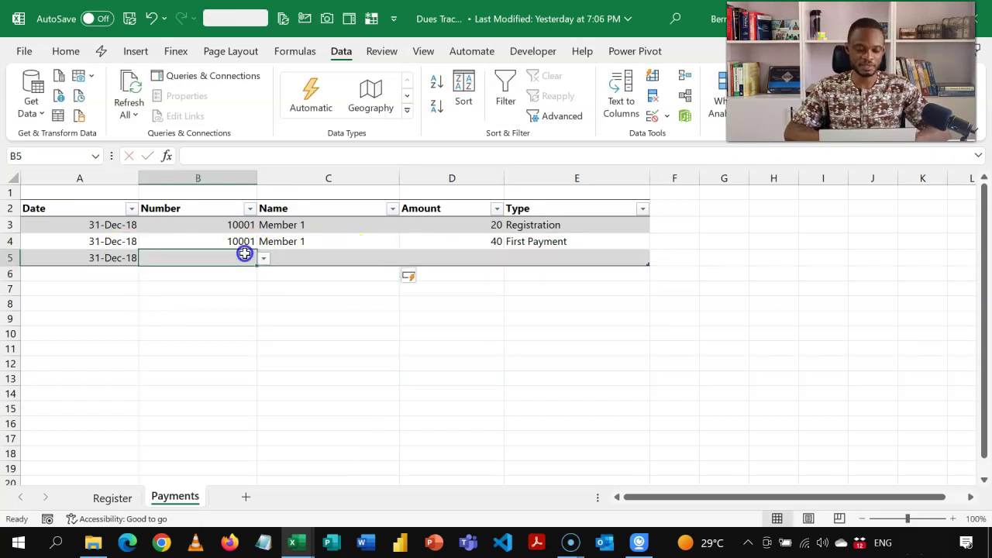
{"action": "key", "text": "ctrl+d"}
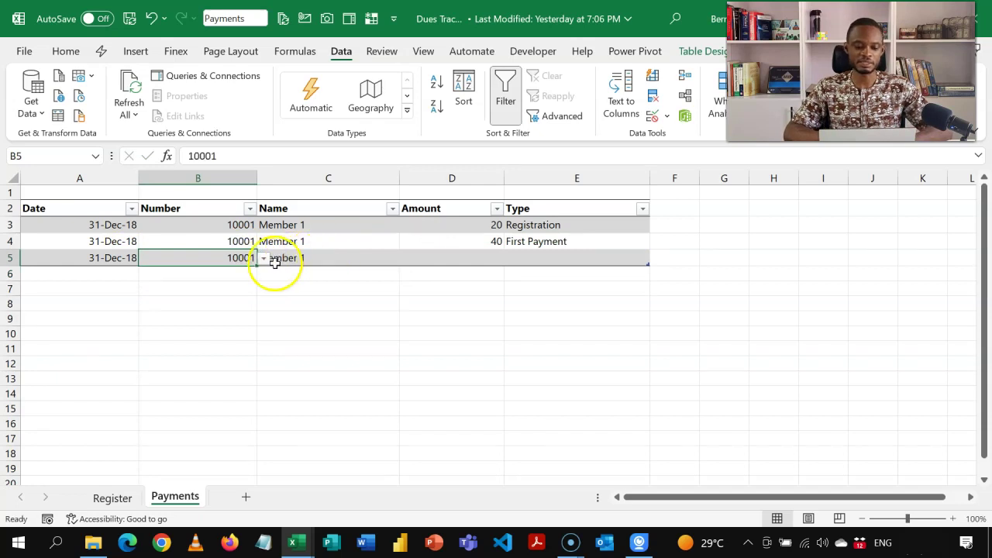
- Set the third payment's Amount to 400 and its Type to Dues
{"action": "left_click", "coordinate": [451, 258]}
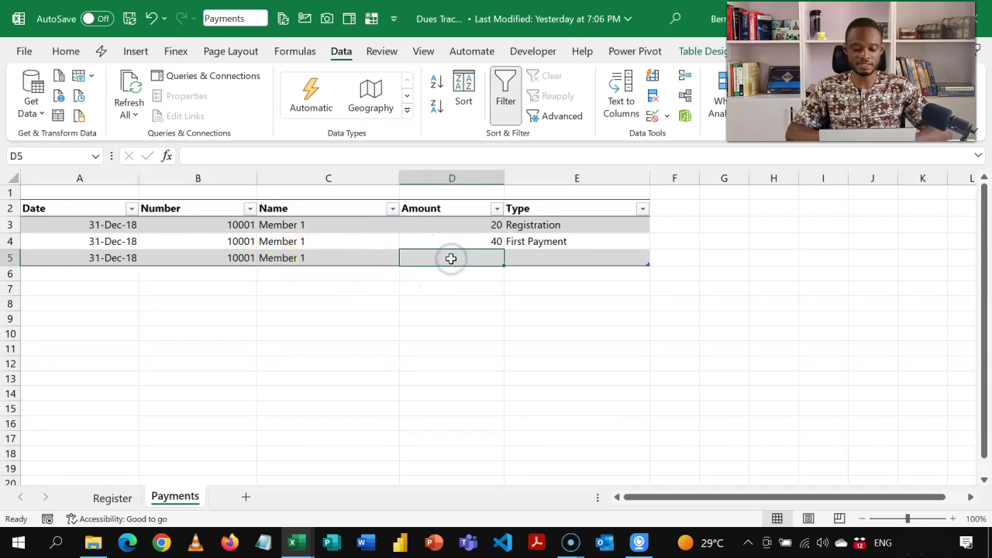
{"action": "type", "text": "400"}
{"action": "key", "text": "Tab"}
{"action": "left_click", "coordinate": [552, 261]}
{"action": "type", "text": "d"}
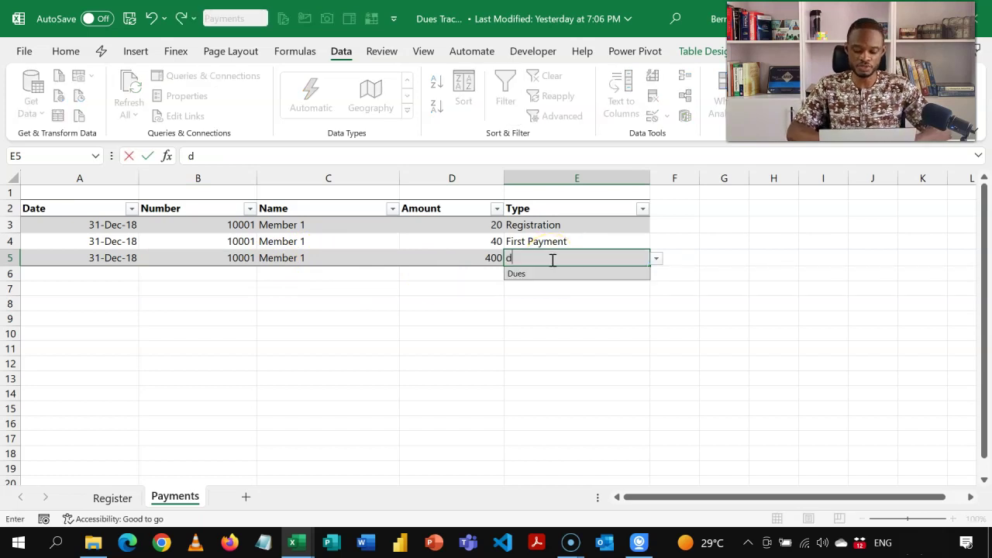
{"action": "type", "text": "u"}
{"action": "key", "text": "Return"}
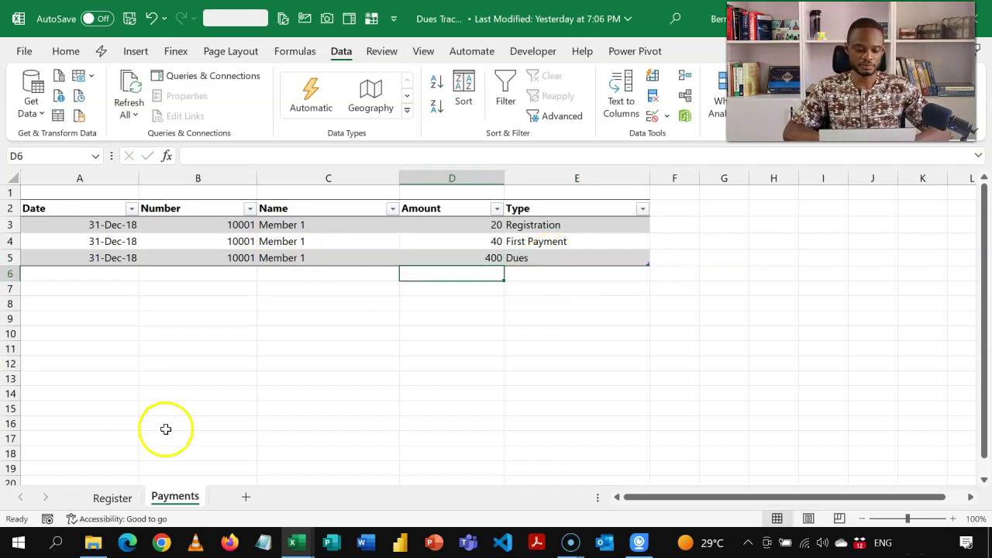
- Start a SUMIFS formula in the first member's 2018 cell on the Register sheet, with Payments[Amount] as the sum range
{"action": "left_click", "coordinate": [127, 500]}
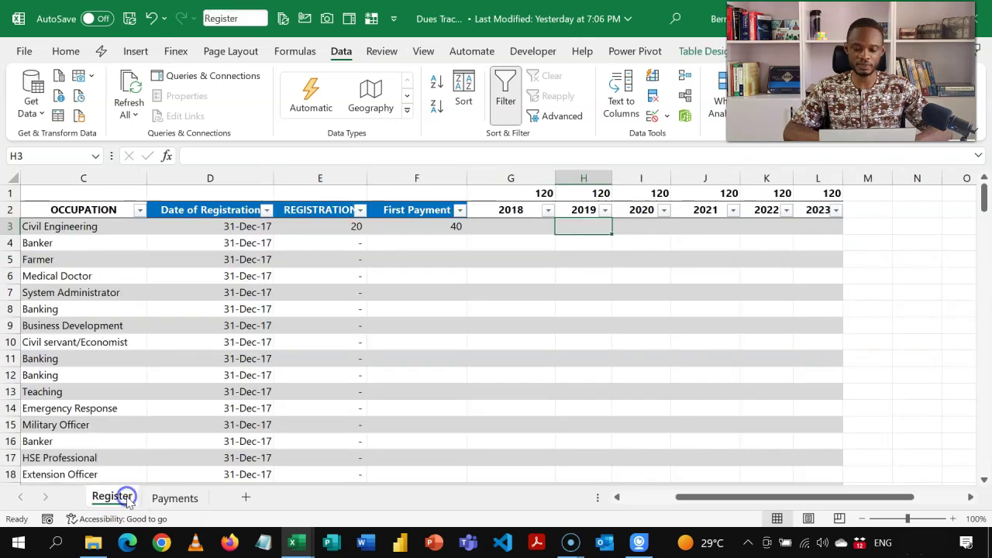
{"action": "left_click", "coordinate": [517, 233]}
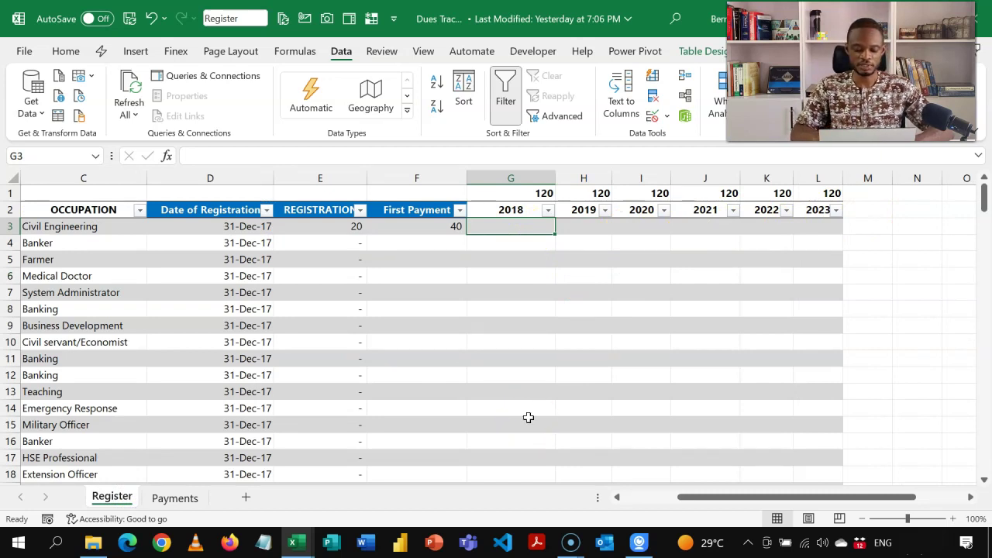
{"action": "type", "text": "=sum"}
{"action": "key", "text": "Down"}
{"action": "key", "text": "Down"}
{"action": "key", "text": "Tab"}
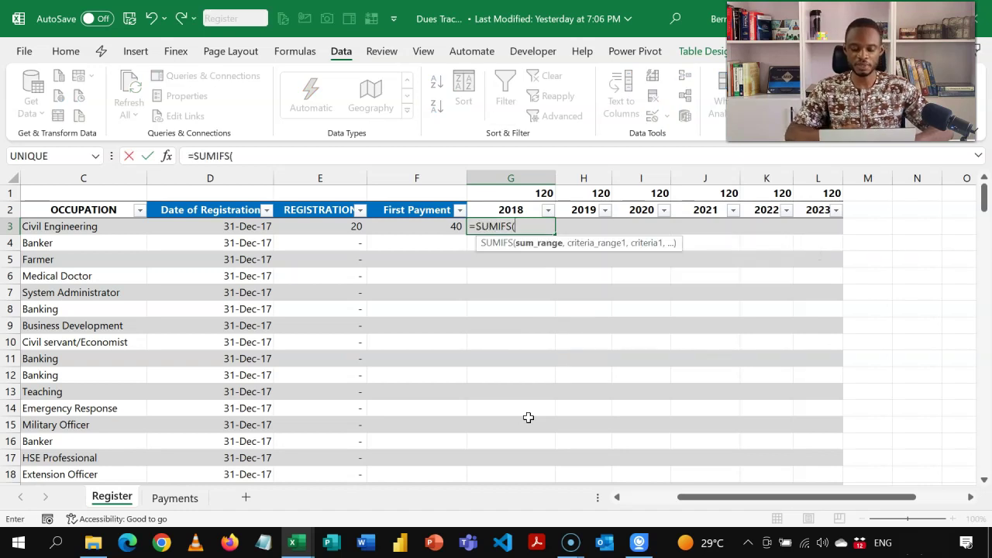
{"action": "type", "text": "pay"}
{"action": "key", "text": "Tab"}
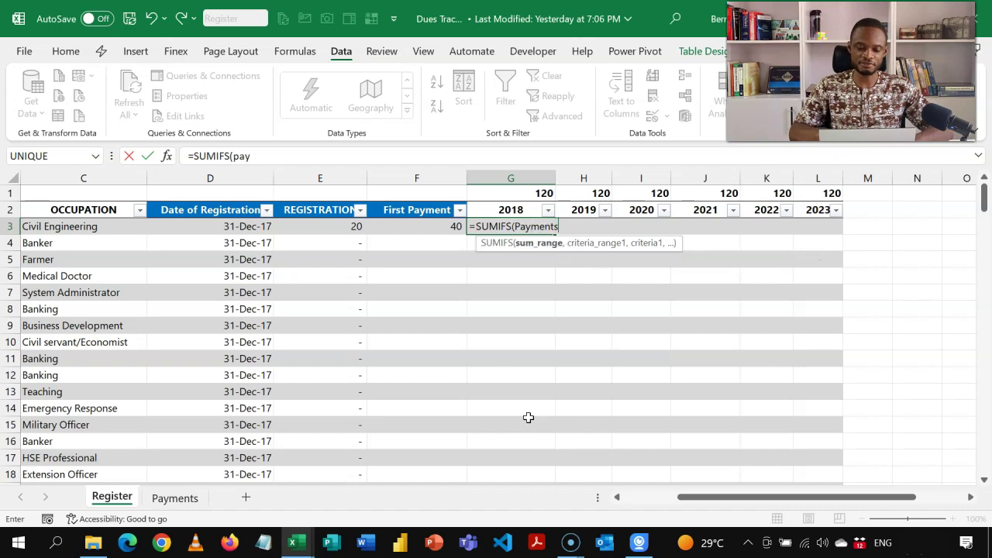
{"action": "type", "text": "["}
{"action": "key", "text": "Down"}
{"action": "key", "text": "Down"}
{"action": "key", "text": "Down"}
{"action": "key", "text": "Down"}
{"action": "key", "text": "Tab"}
{"action": "type", "text": ","}
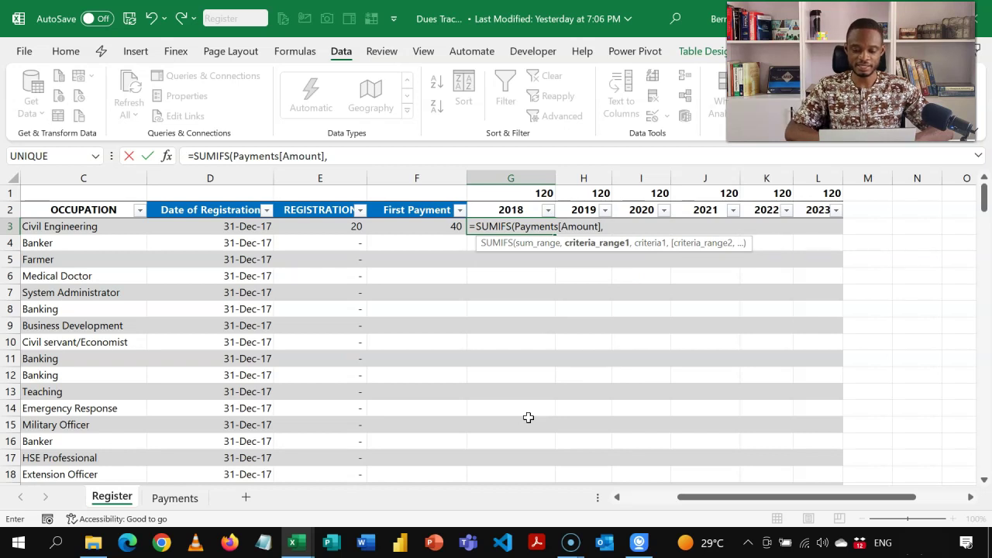
- Add Payments[Number] as the criteria range of the 2018 SUMIFS formula
{"action": "type", "text": "pay"}
{"action": "key", "text": "Tab"}
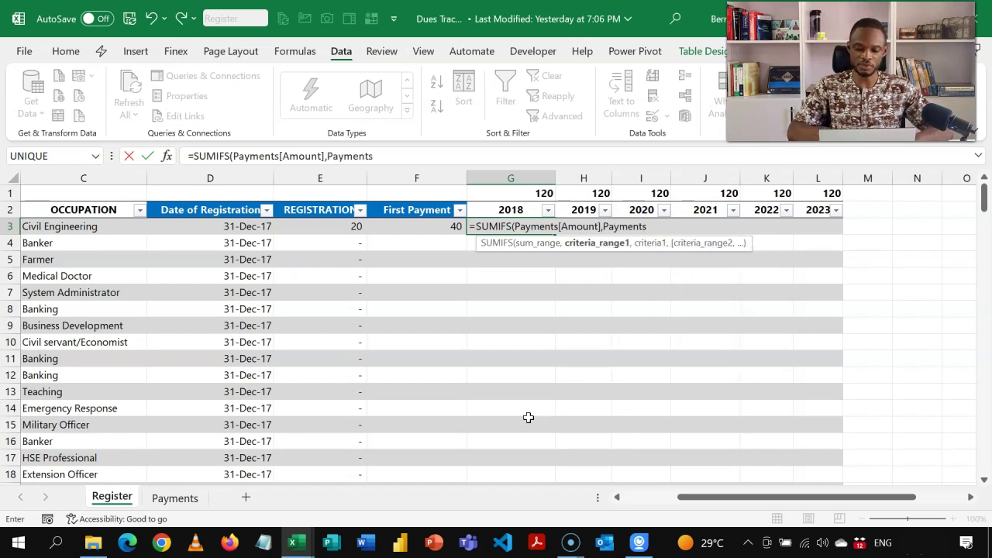
{"action": "type", "text": "["}
{"action": "key", "text": "Down"}
{"action": "key", "text": "Down"}
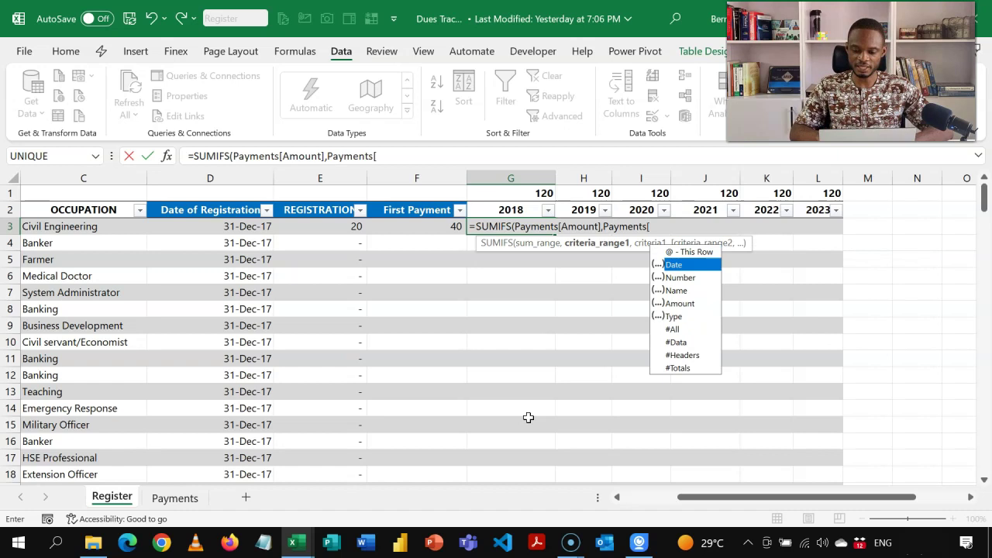
{"action": "key", "text": "Tab"}
{"action": "type", "text": "]"}
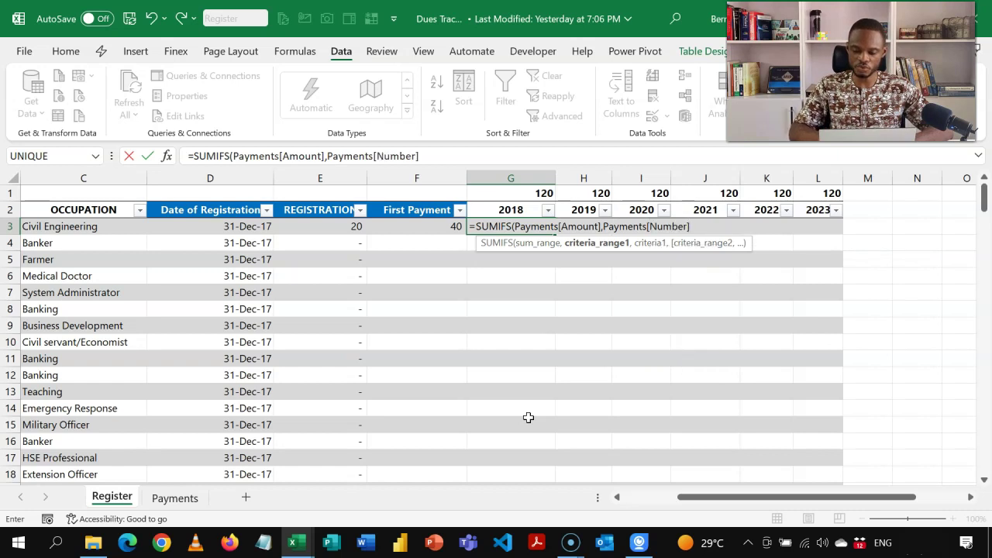
- Complete the 2018 SUMIFS formula with the first member's number, column-locked as $A3, as the criterion
{"action": "type", "text": ","}
{"action": "key", "text": "Left"}
{"action": "key", "text": "ctrl+Left"}
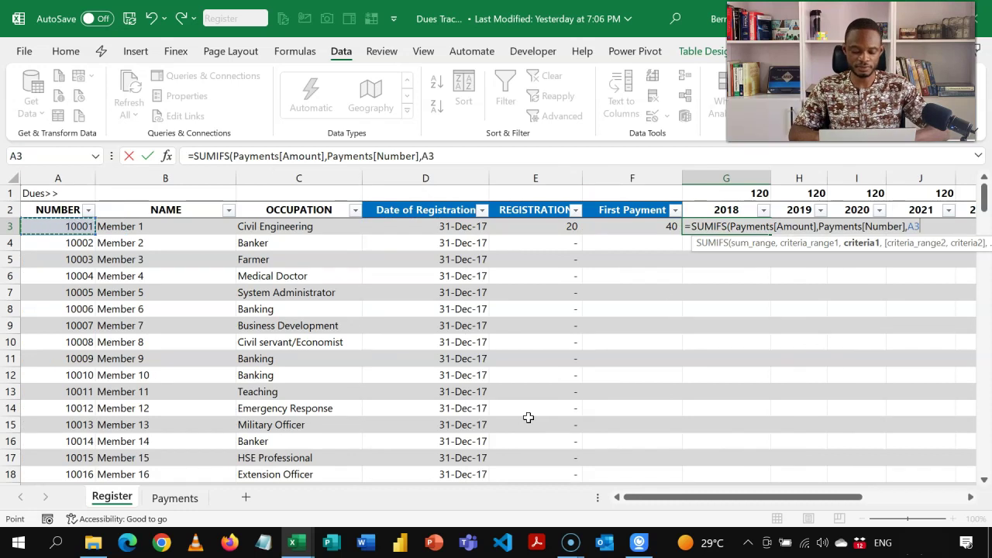
{"action": "key", "text": "F4"}
{"action": "key", "text": "F4"}
{"action": "key", "text": "F4"}
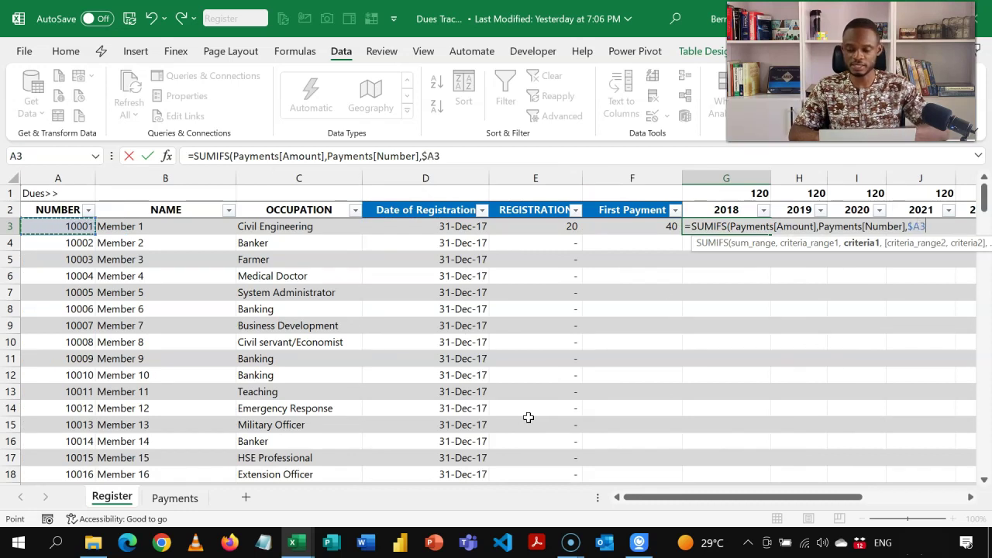
{"action": "left_click", "coordinate": [971, 497]}
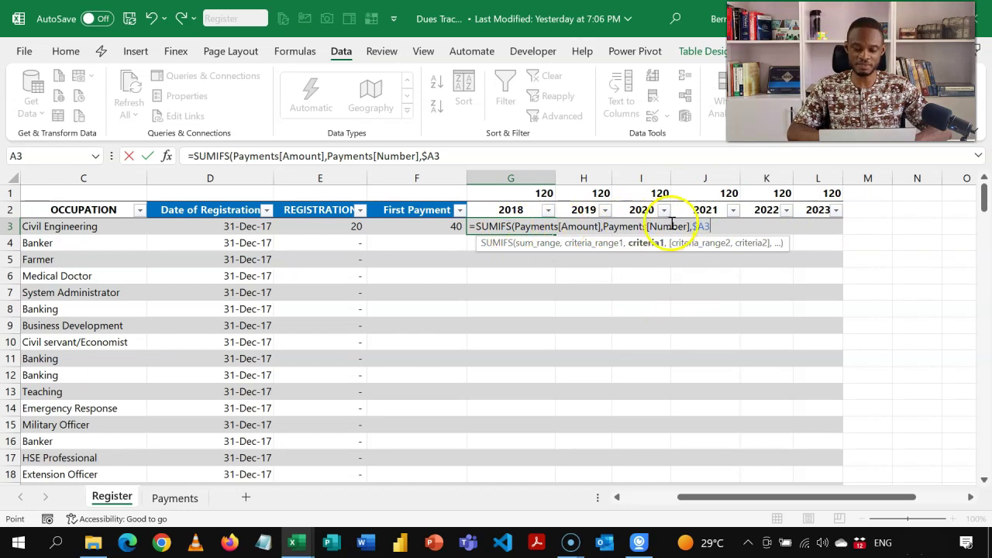
{"action": "key", "text": "Return"}
{"action": "left_click", "coordinate": [534, 228]}
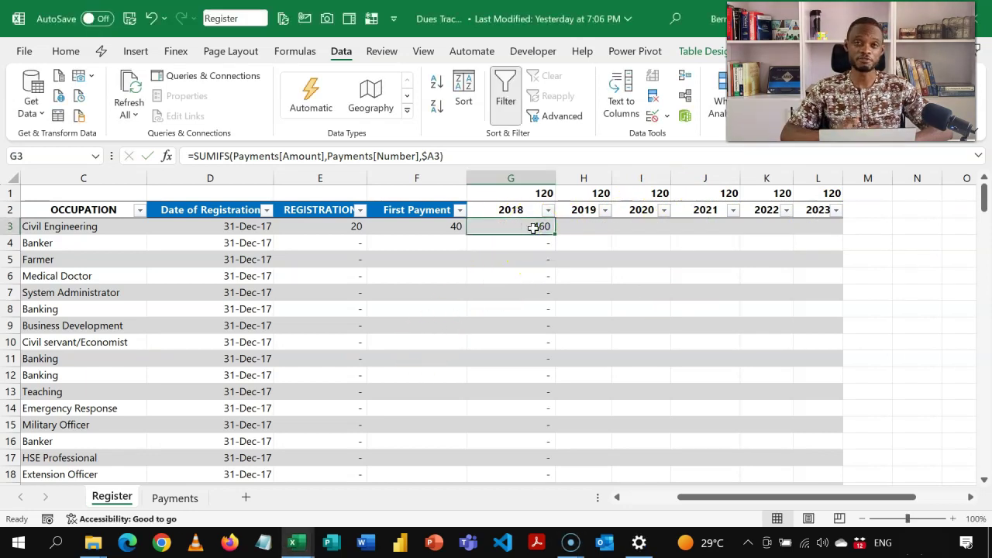
{"action": "left_click", "coordinate": [514, 222]}
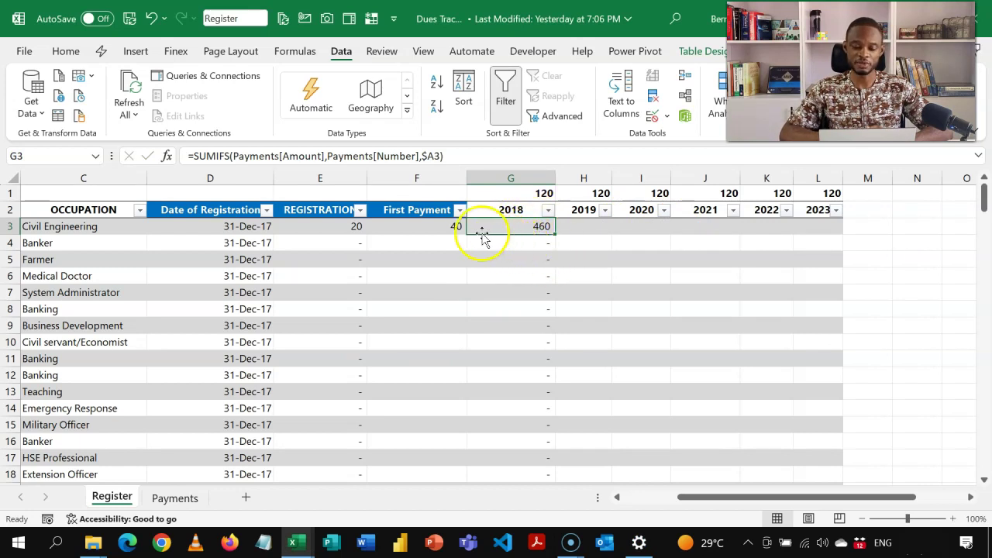
- Extend the first member's 2018 formula to subtract the SUM of the registration and first payment cells, E3:F3
{"action": "left_click", "coordinate": [352, 227]}
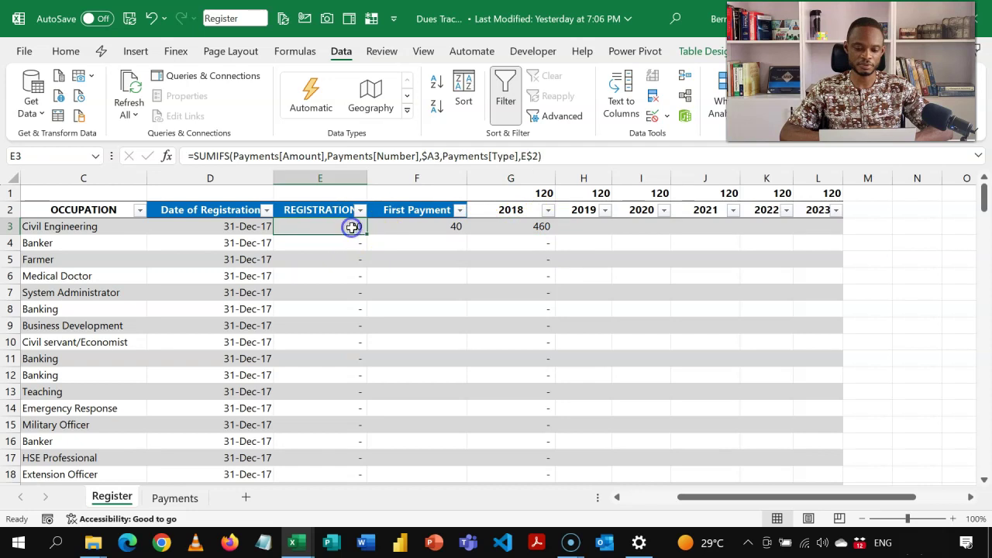
{"action": "left_click", "coordinate": [409, 230]}
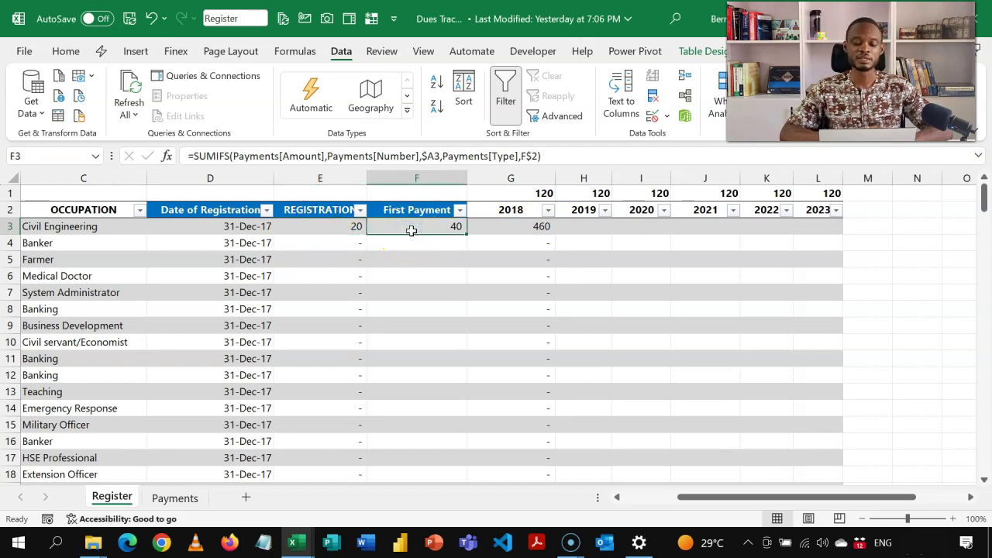
{"action": "left_click", "coordinate": [490, 226]}
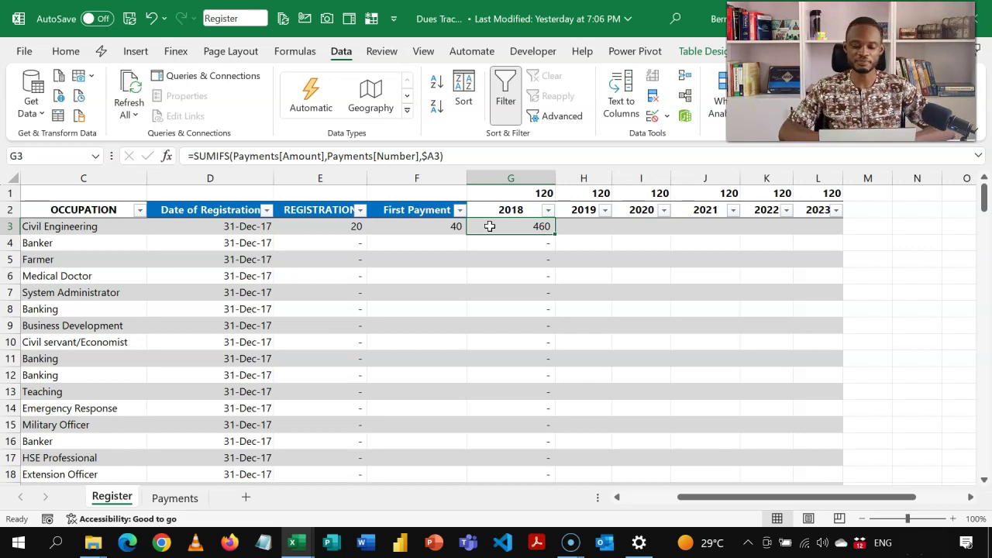
{"action": "left_click", "coordinate": [477, 159]}
{"action": "type", "text": "-sum"}
{"action": "key", "text": "Tab"}
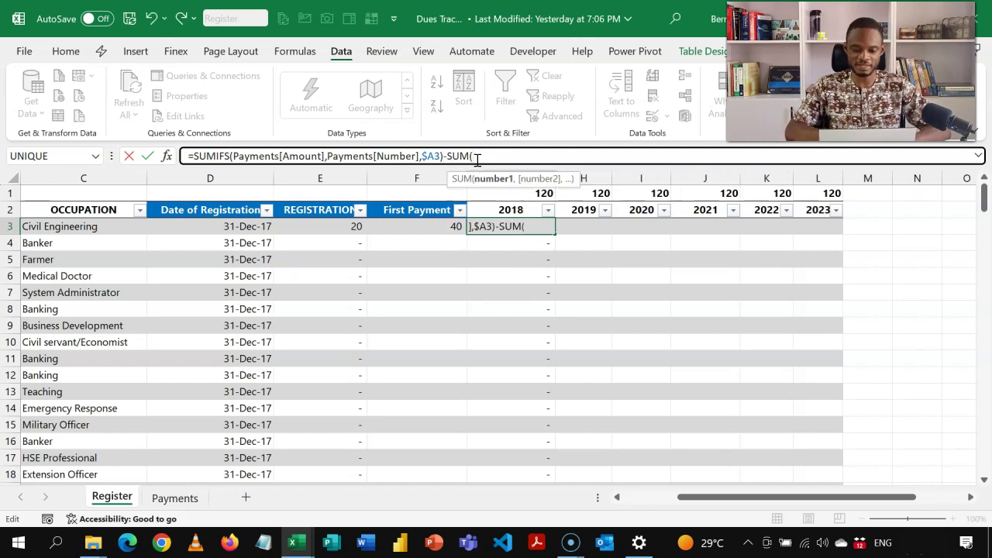
{"action": "left_click", "coordinate": [351, 227]}
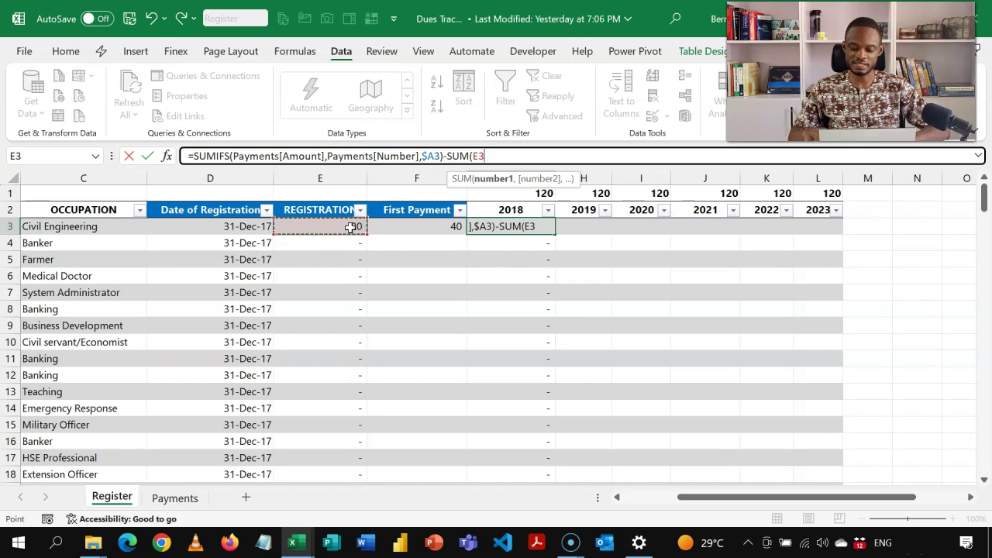
{"action": "key", "text": "shift+Right"}
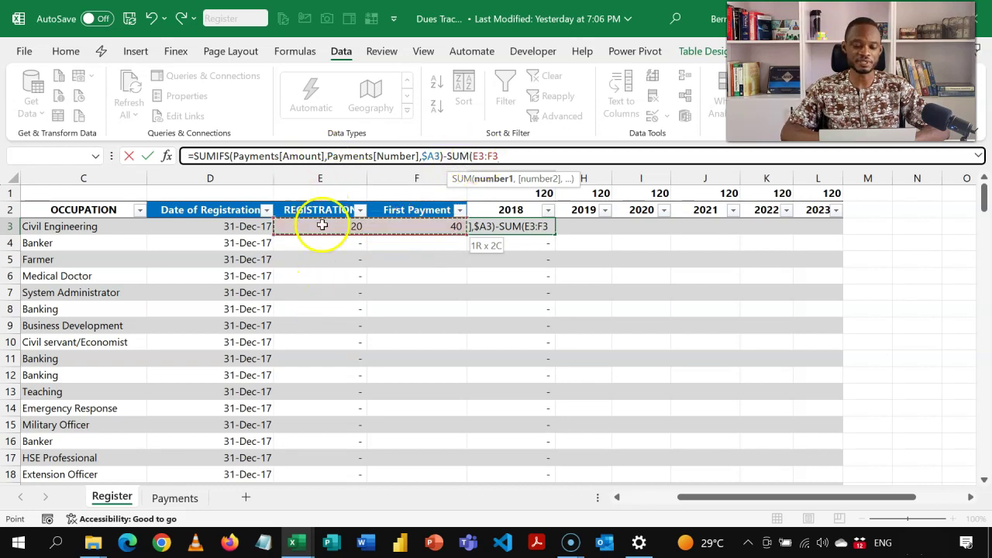
- Lock the starting column of the subtracted range so it reads SUM($E3:F3), and enter the 2018 formula
{"action": "left_click", "coordinate": [477, 156]}
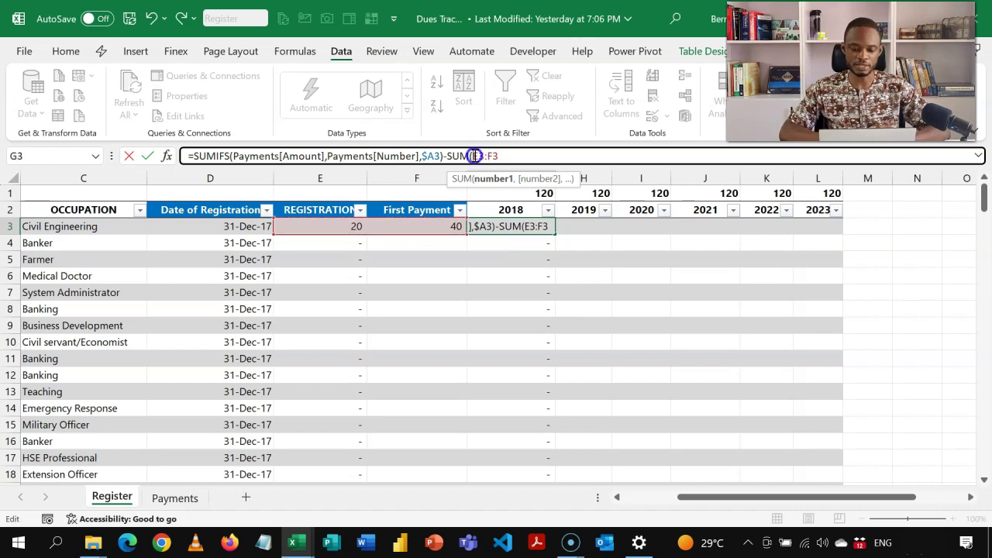
{"action": "type", "text": "$"}
{"action": "left_click", "coordinate": [491, 156]}
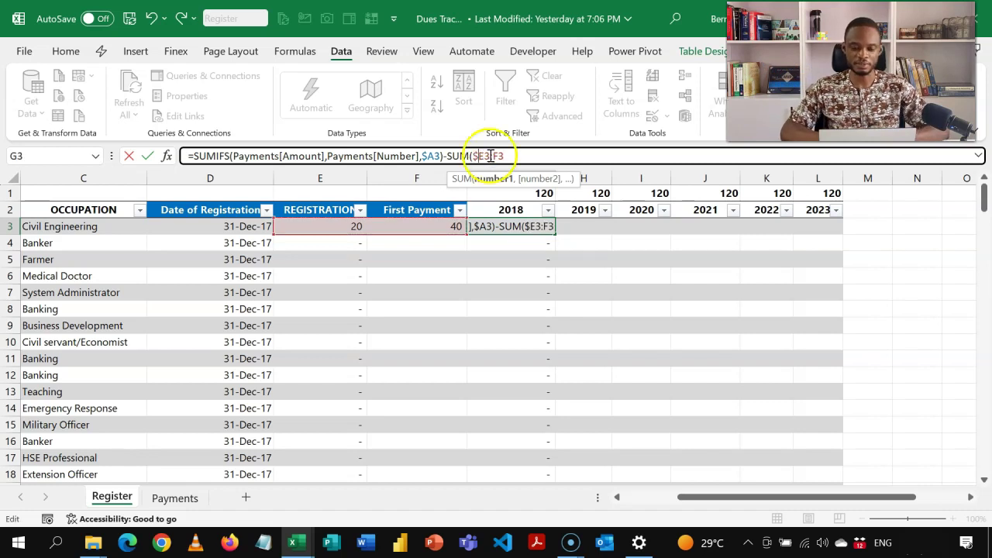
{"action": "left_click", "coordinate": [514, 155]}
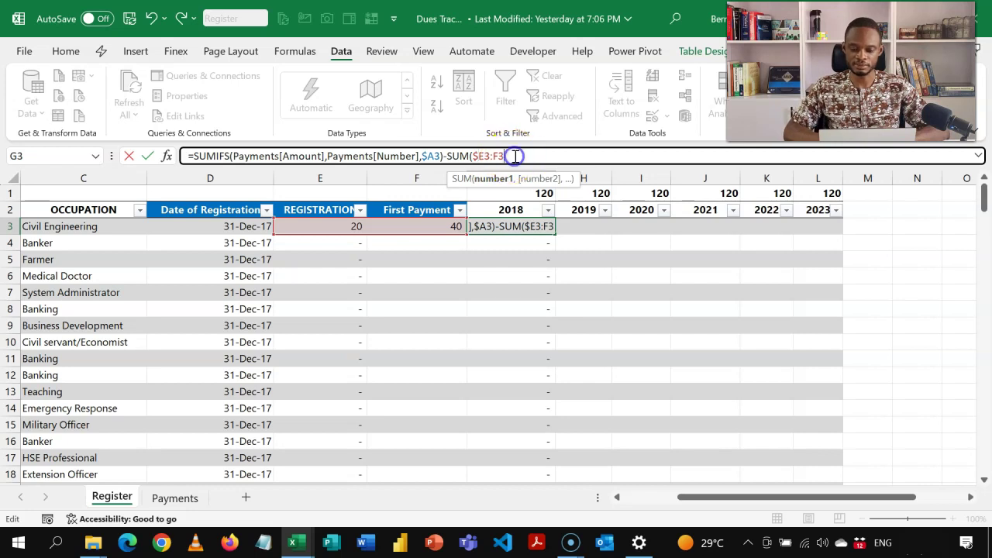
{"action": "type", "text": ")"}
{"action": "key", "text": "Return"}
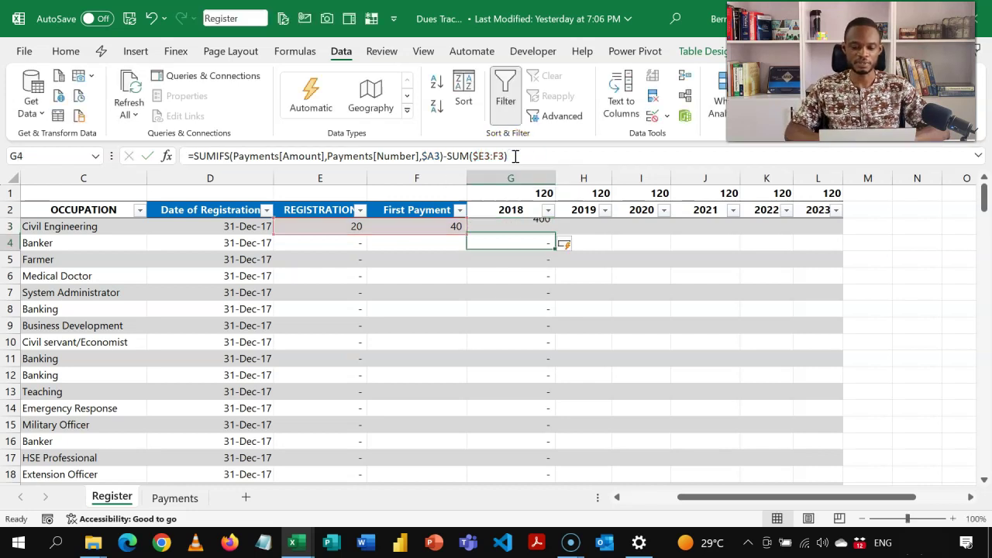
{"action": "left_click", "coordinate": [520, 225]}
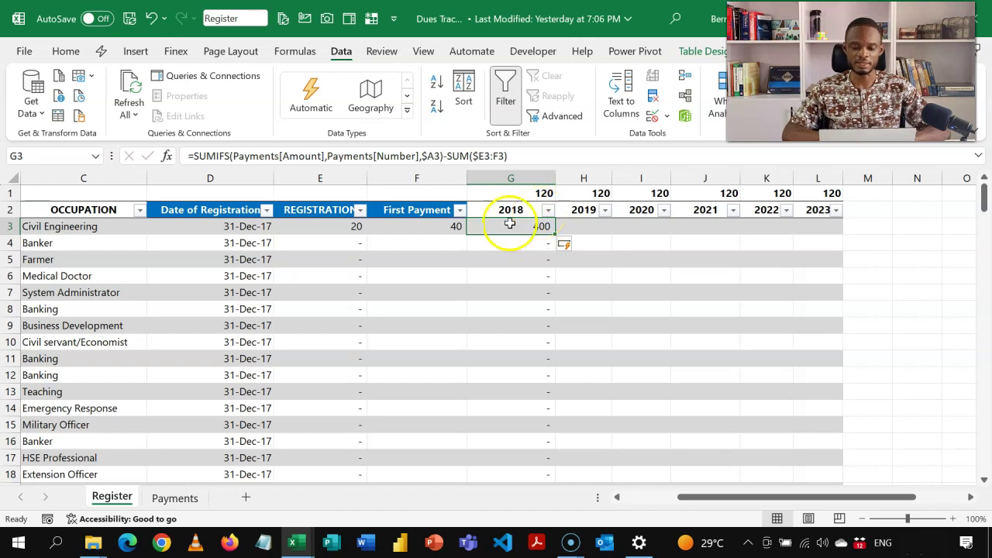
- Wrap the first member's 2018 formula in MIN, with the yearly dues cell G1 as the first argument
{"action": "left_click", "coordinate": [197, 160]}
{"action": "type", "text": "min"}
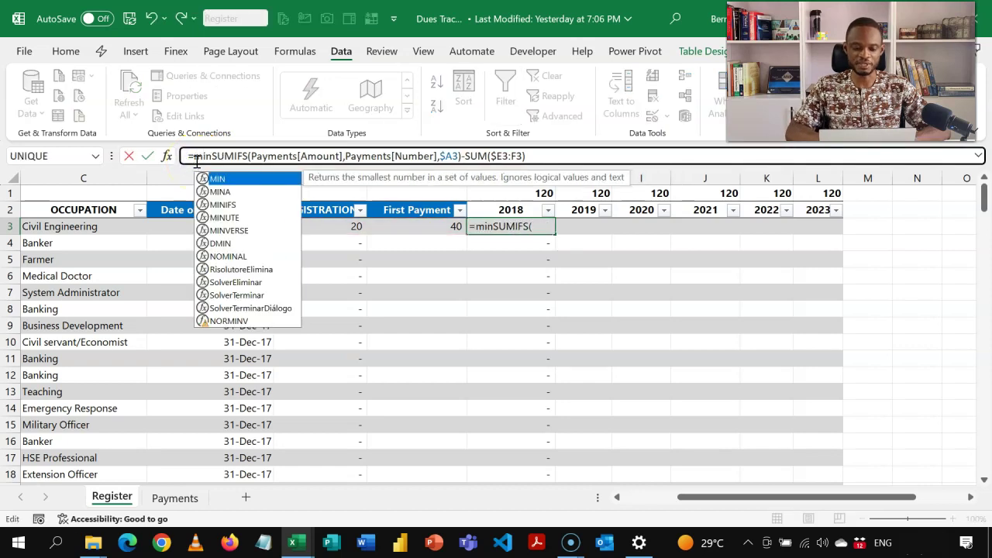
{"action": "key", "text": "Tab"}
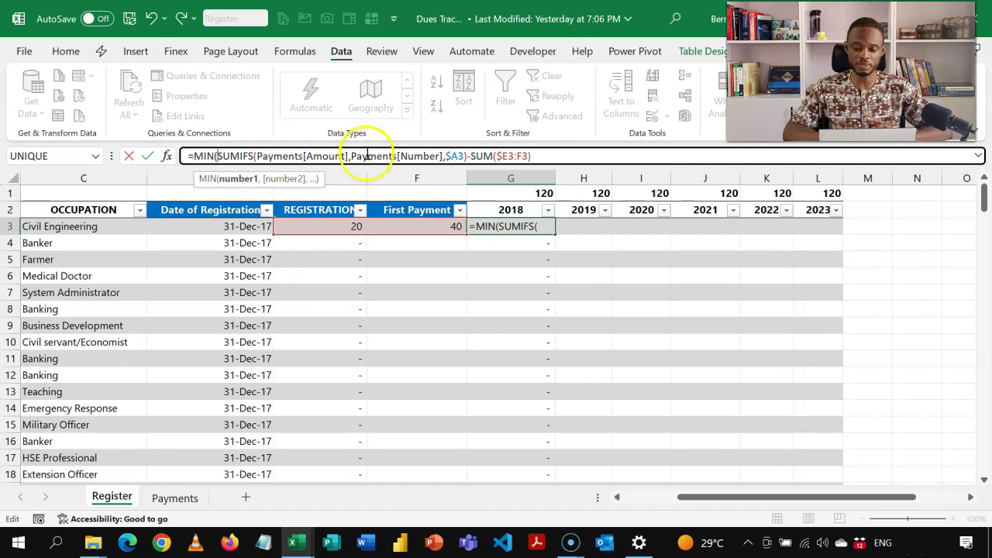
{"action": "left_click", "coordinate": [491, 193]}
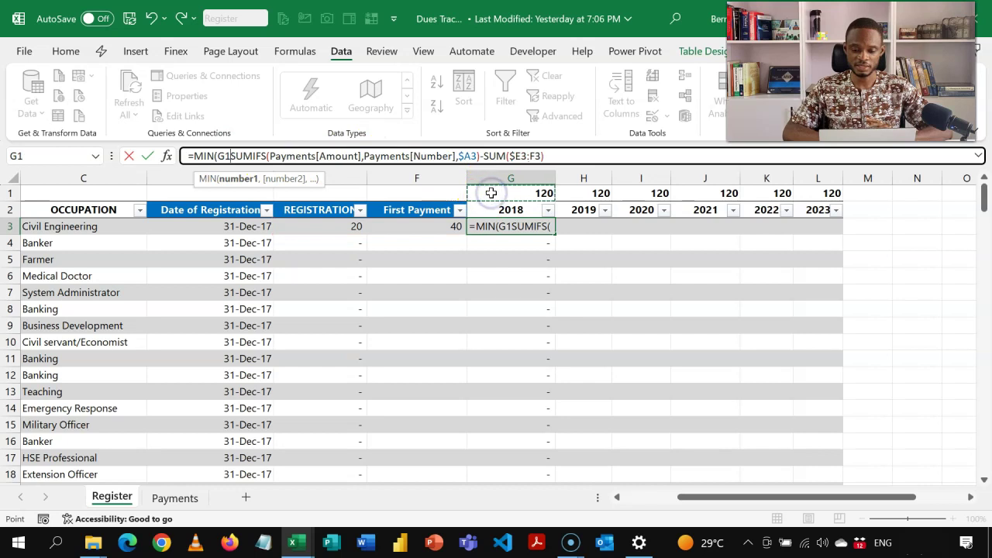
{"action": "type", "text": ","}
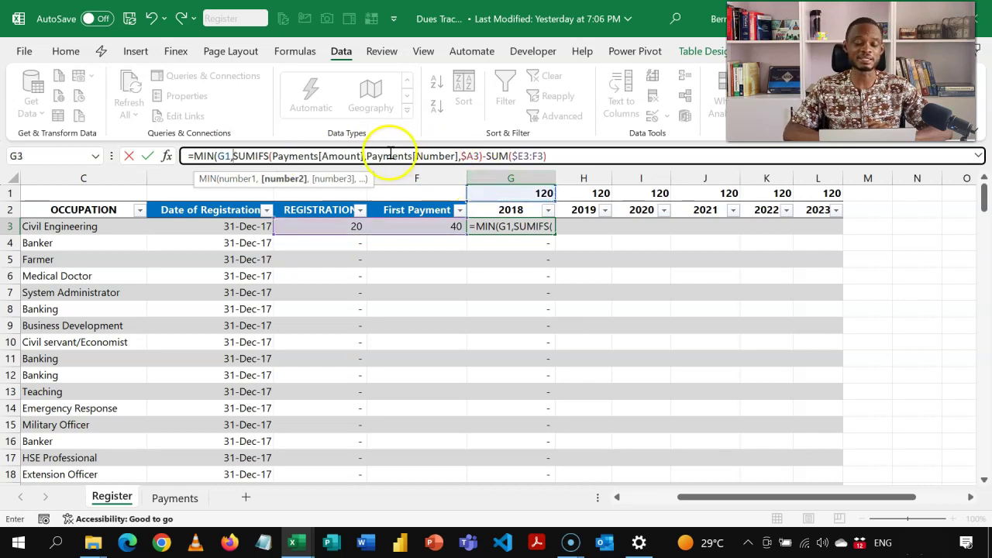
- Lock the row of the dues reference as G$1, close the MIN function, and enter the 2018 formula
{"action": "left_click", "coordinate": [221, 156]}
{"action": "key", "text": "F4"}
{"action": "key", "text": "F4"}
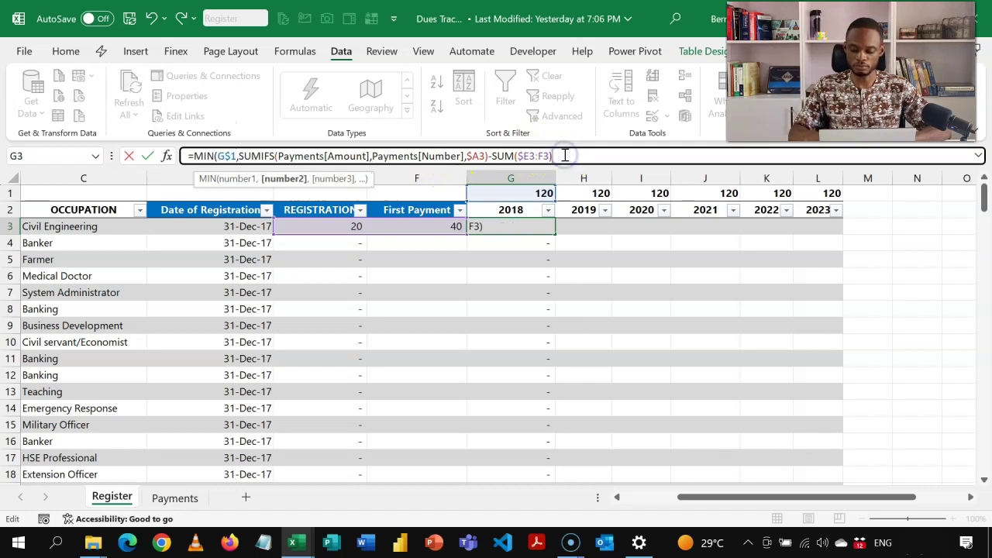
{"action": "type", "text": ")"}
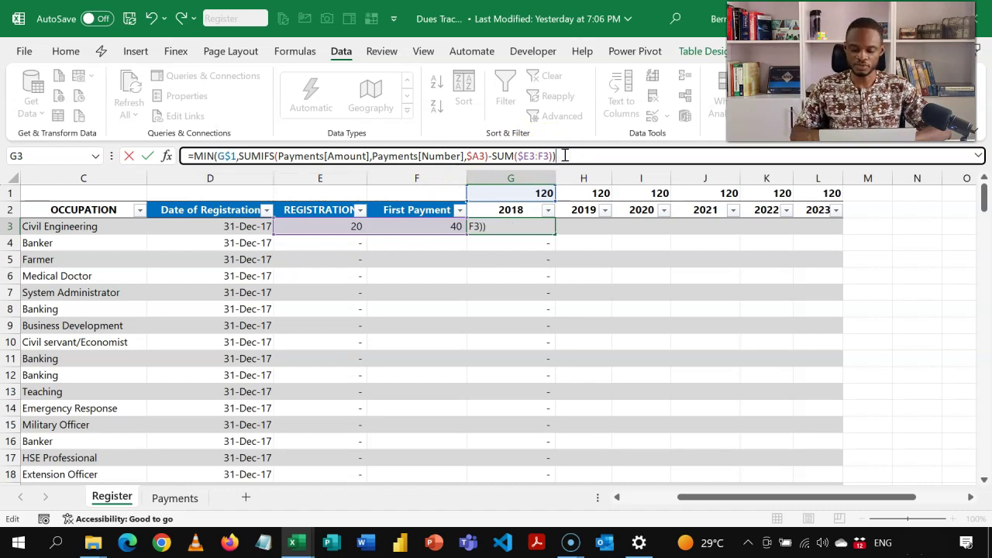
{"action": "key", "text": "Return"}
{"action": "key", "text": "Up"}
{"action": "key", "text": "Right"}
{"action": "key", "text": "Left"}
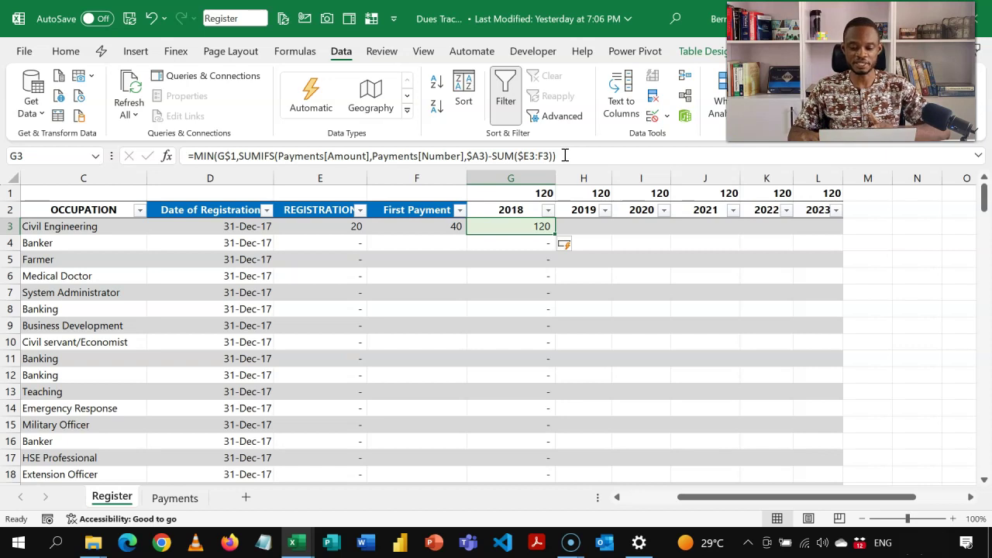
- Fill the first member's 2018 formula across the 2019 to 2023 columns
{"action": "key", "text": "shift+Right"}
{"action": "key", "text": "shift+Right"}
{"action": "key", "text": "shift+Right"}
{"action": "key", "text": "shift+Right"}
{"action": "key", "text": "shift+Right"}
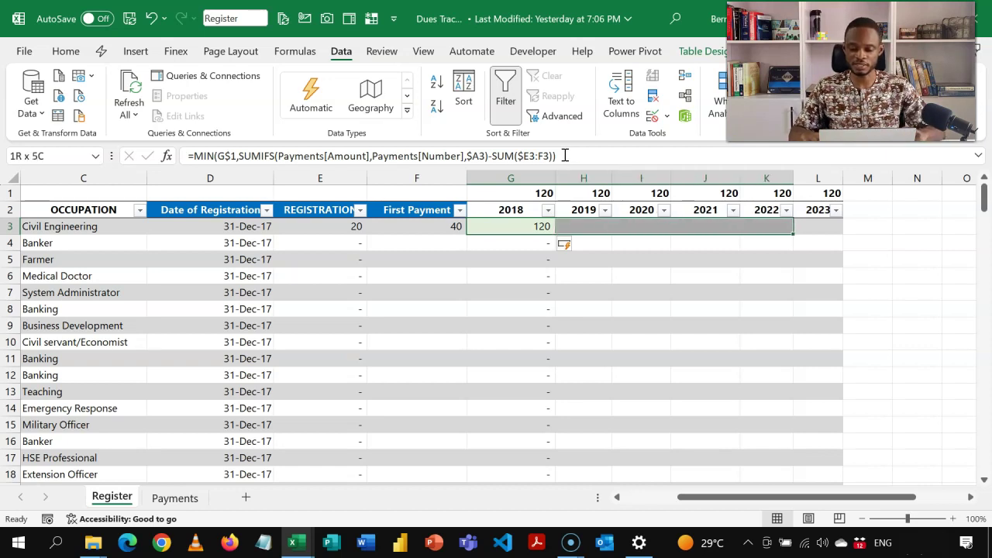
{"action": "key", "text": "ctrl+r"}
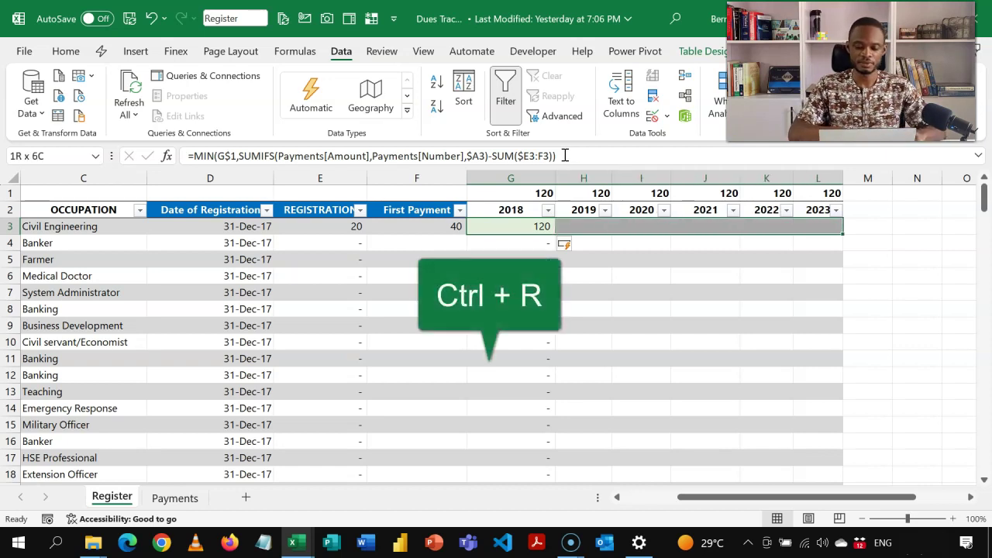
{"action": "key", "text": "ctrl+r"}
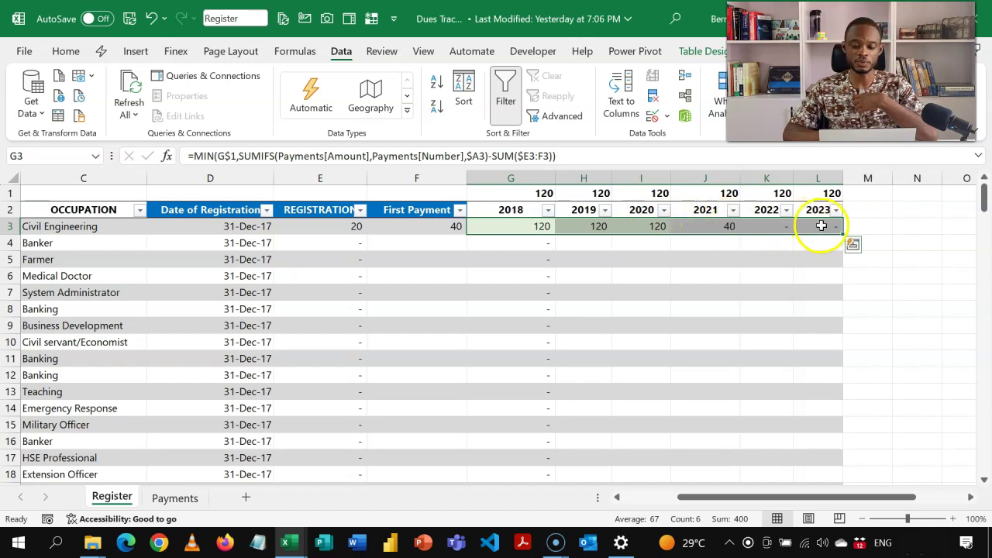
- Multiply the first member's 2018 formula by the comparison G2>YEAR(D3), using the year header and the registration date
{"action": "left_click", "coordinate": [499, 227]}
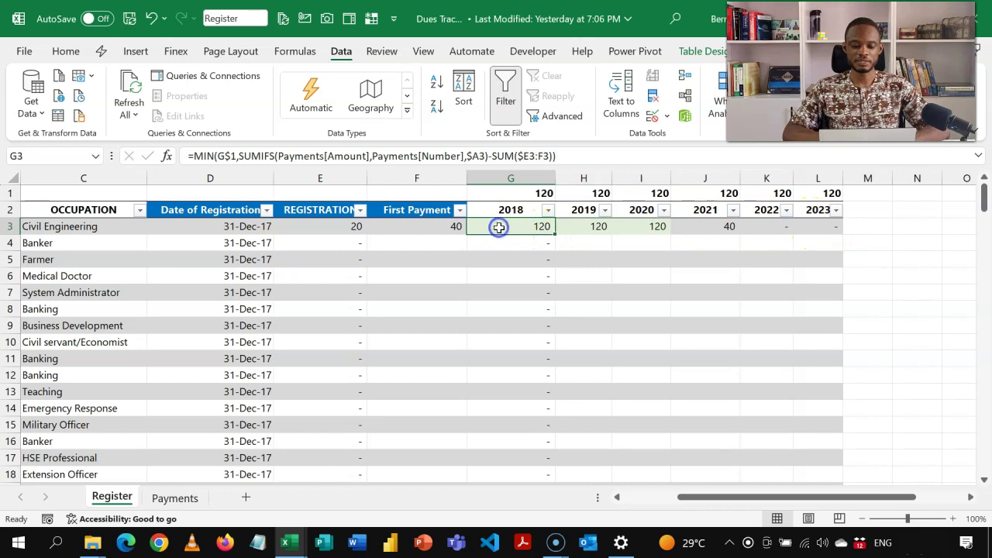
{"action": "left_click", "coordinate": [269, 232]}
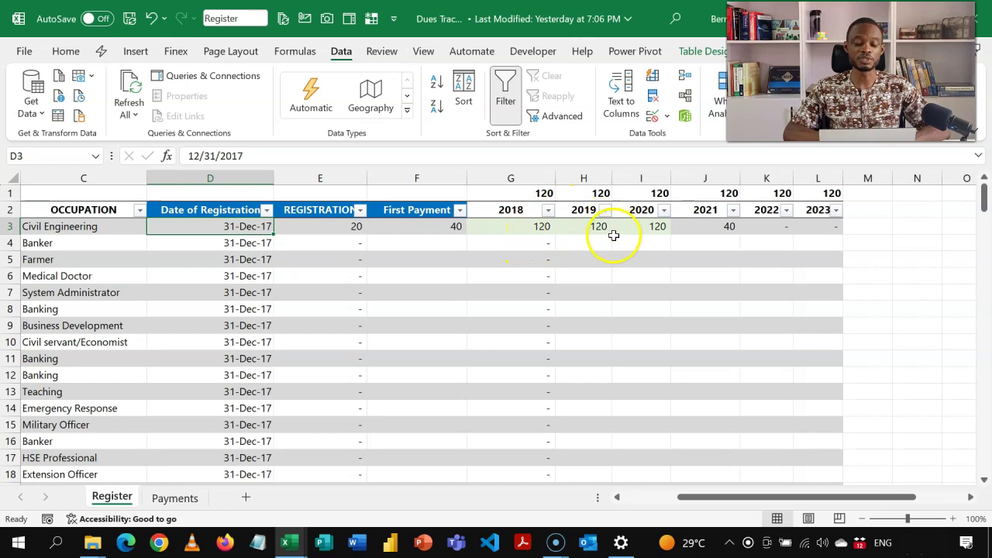
{"action": "left_click", "coordinate": [517, 226]}
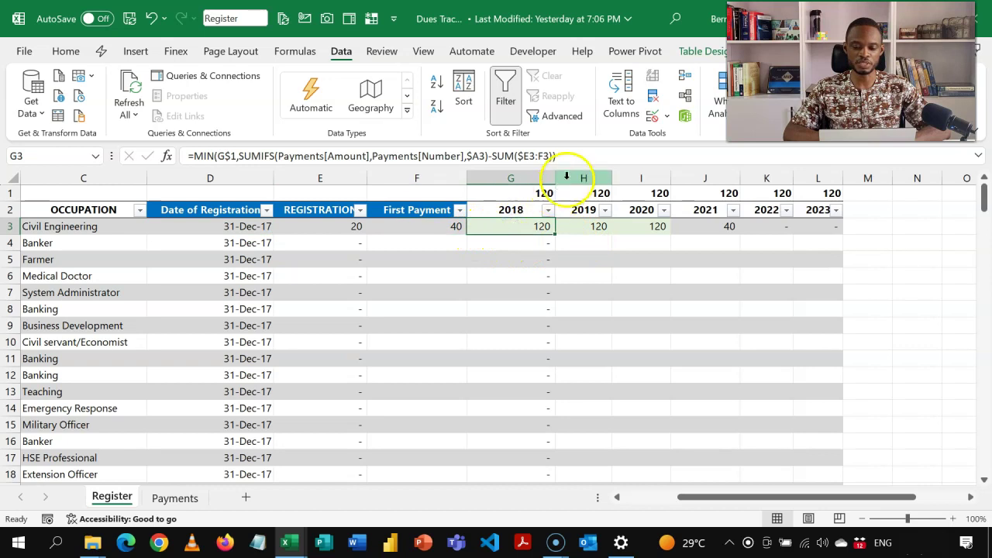
{"action": "left_click", "coordinate": [580, 158]}
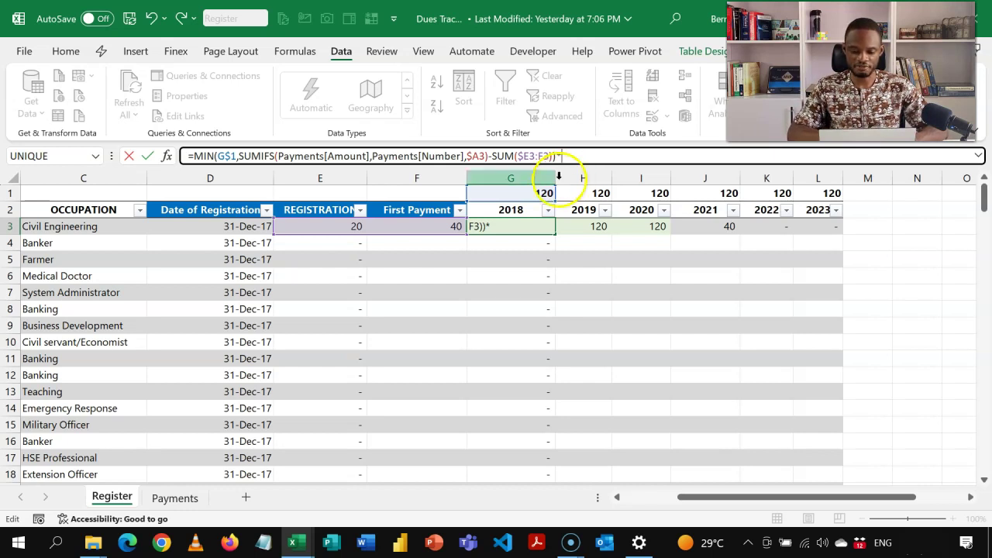
{"action": "left_click", "coordinate": [508, 209]}
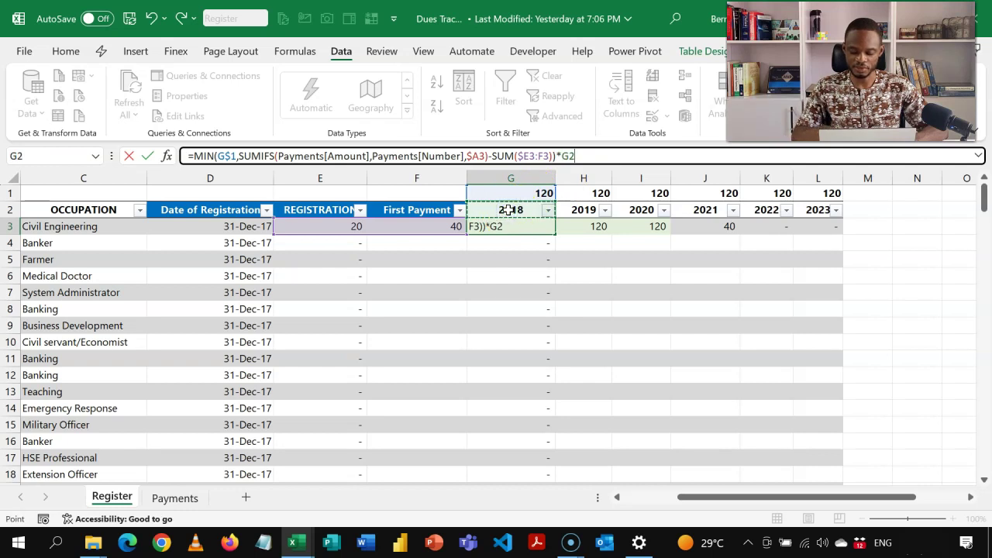
{"action": "type", "text": ">"}
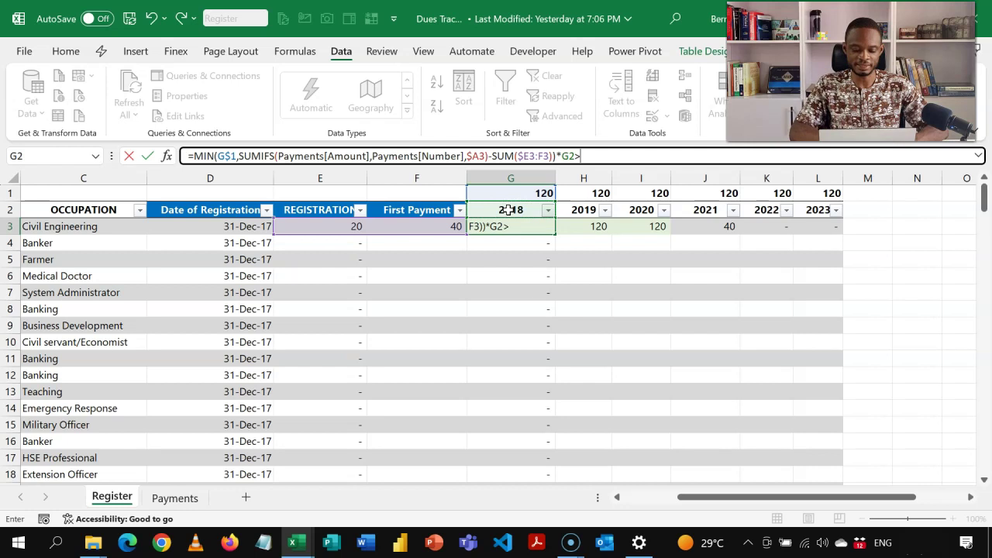
{"action": "type", "text": "ye"}
{"action": "key", "text": "Tab"}
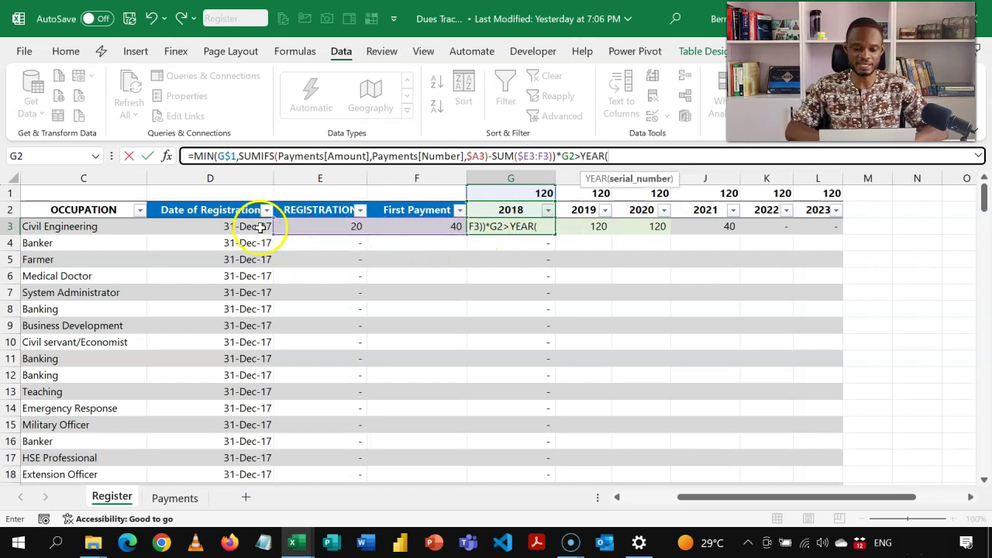
{"action": "left_click", "coordinate": [239, 226]}
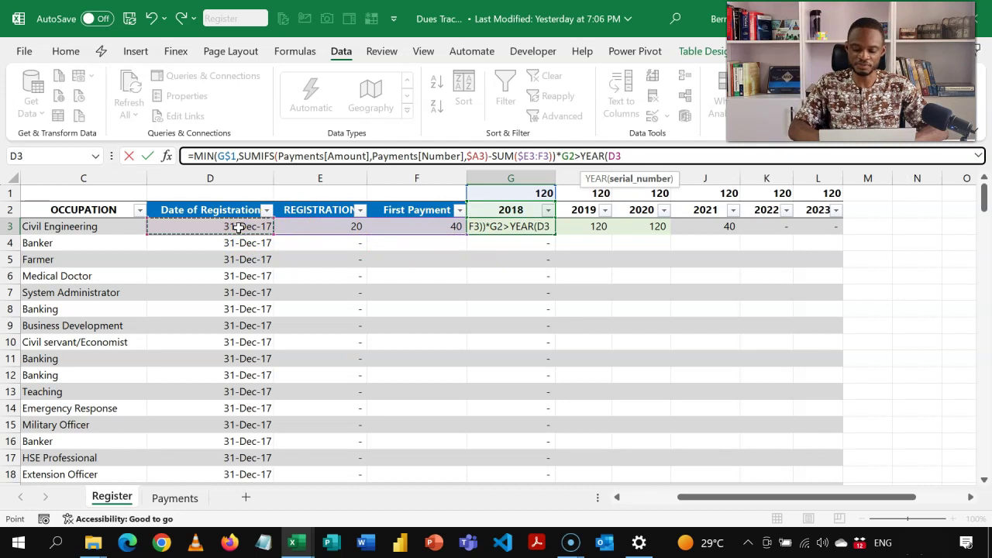
{"action": "type", "text": ")"}
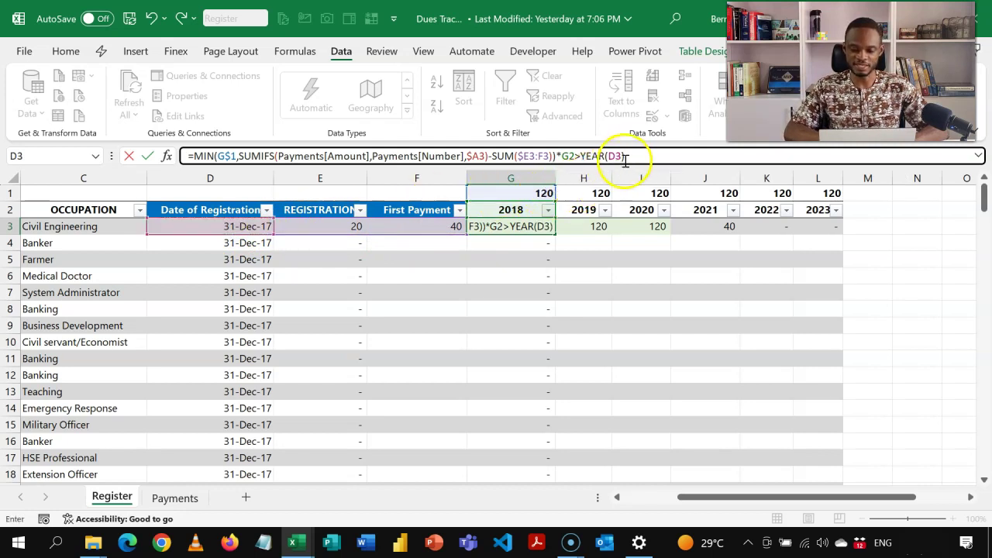
- Check what YEAR(D3) and G2 evaluate to in the 2018 formula, and convert the header reference to VALUE(G2)
{"action": "left_click_drag", "start_coordinate": [635, 156], "coordinate": [580, 157]}
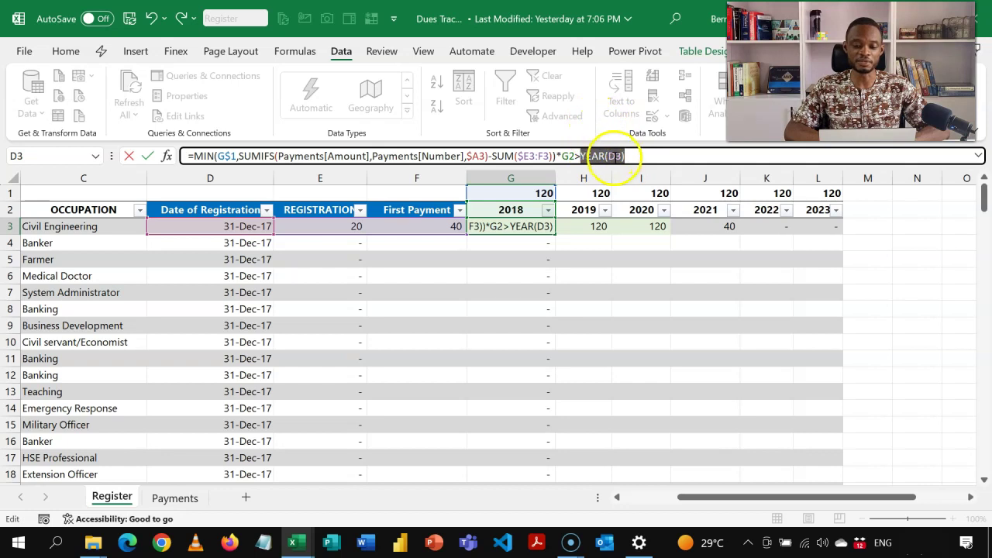
{"action": "left_click_drag", "start_coordinate": [643, 155], "coordinate": [577, 160]}
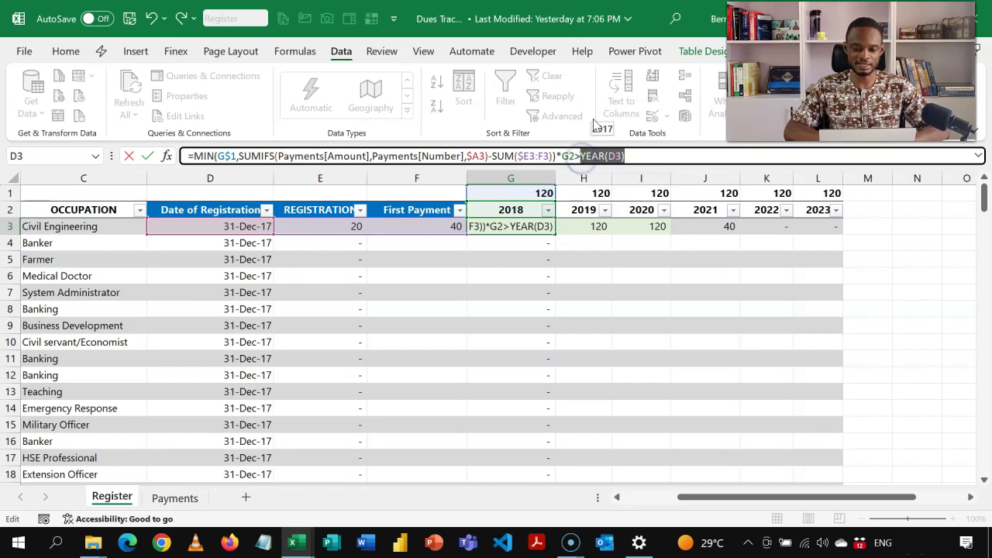
{"action": "left_click", "coordinate": [574, 156]}
{"action": "left_click_drag", "start_coordinate": [576, 157], "coordinate": [564, 157]}
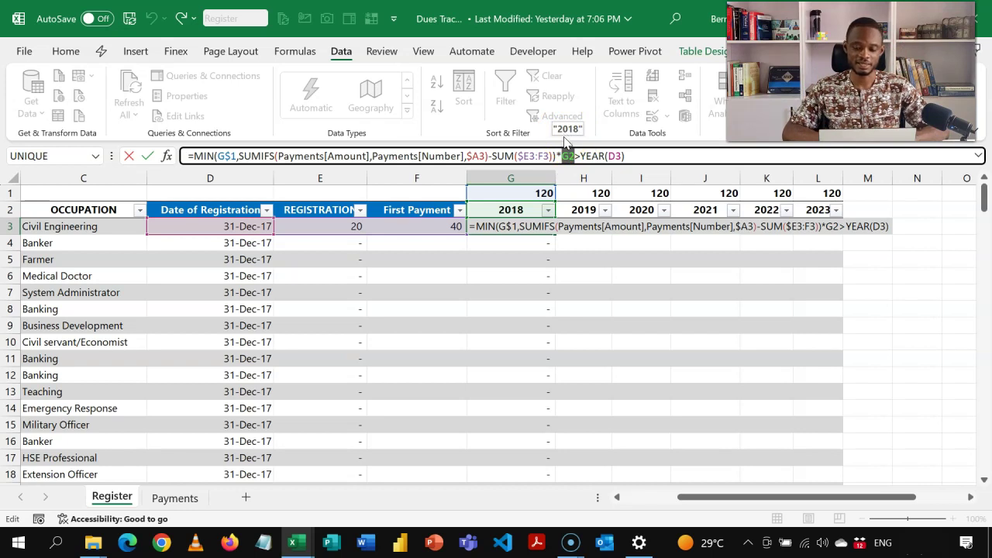
{"action": "left_click", "coordinate": [564, 156]}
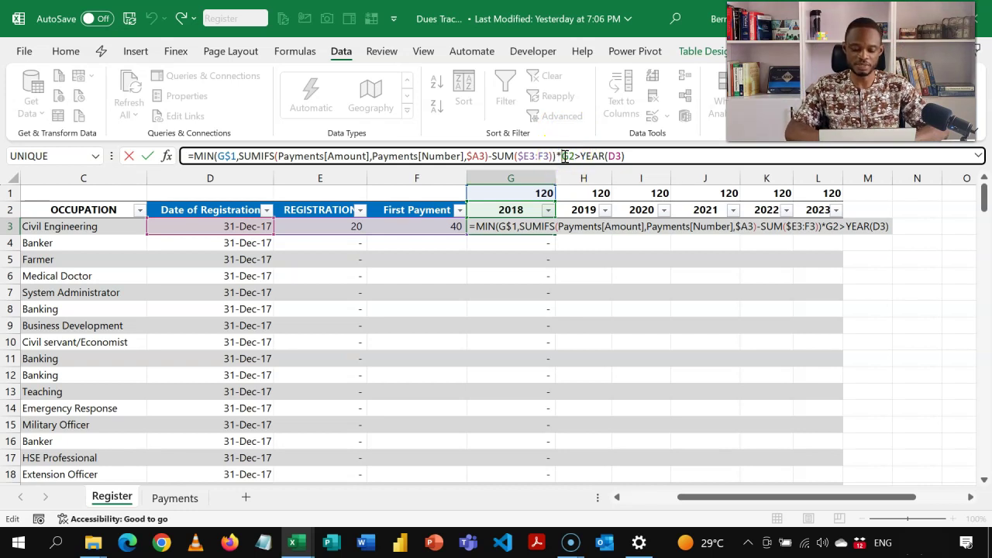
{"action": "type", "text": "val"}
{"action": "key", "text": "Tab"}
{"action": "left_click", "coordinate": [612, 156]}
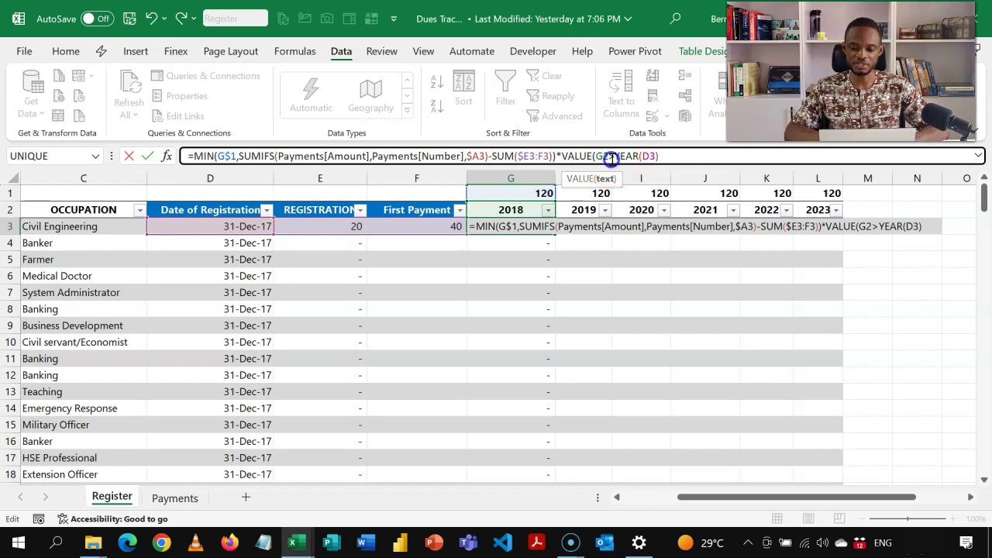
{"action": "type", "text": ")"}
{"action": "left_click", "coordinate": [643, 156]}
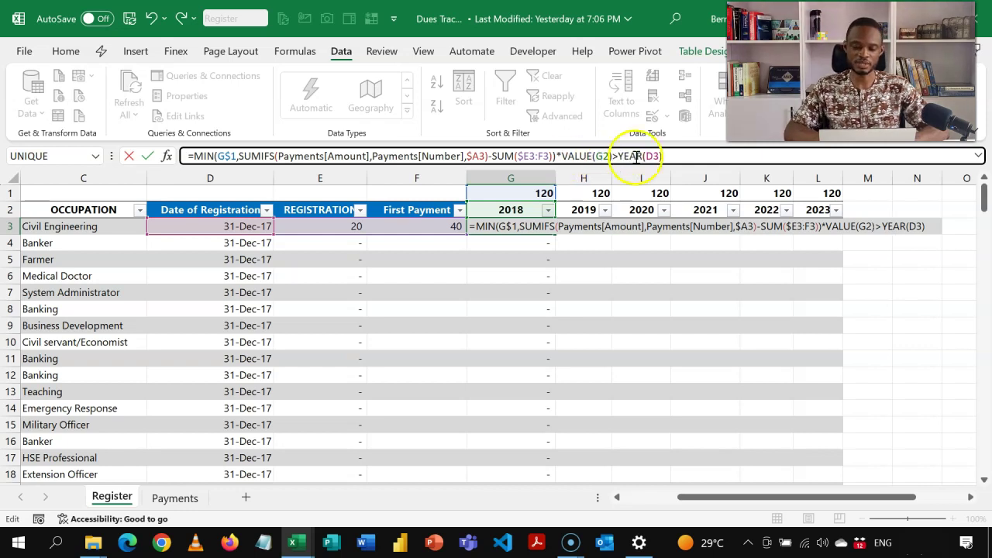
- Enclose the comparison in parentheses as (VALUE(G2)>YEAR(D3)) and enter the 2018 formula
{"action": "left_click", "coordinate": [565, 158]}
{"action": "left_click", "coordinate": [696, 170]}
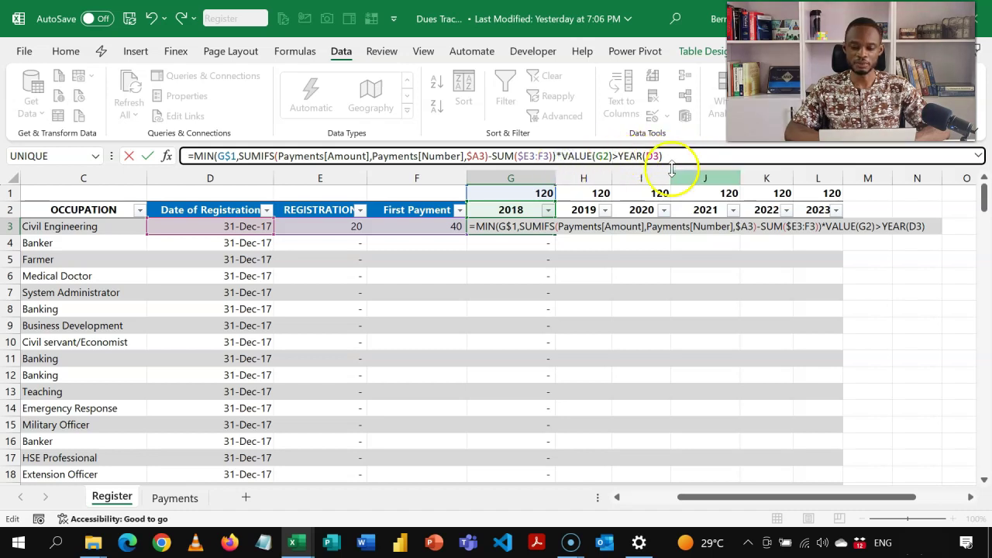
{"action": "type", "text": "("}
{"action": "left_click", "coordinate": [697, 156]}
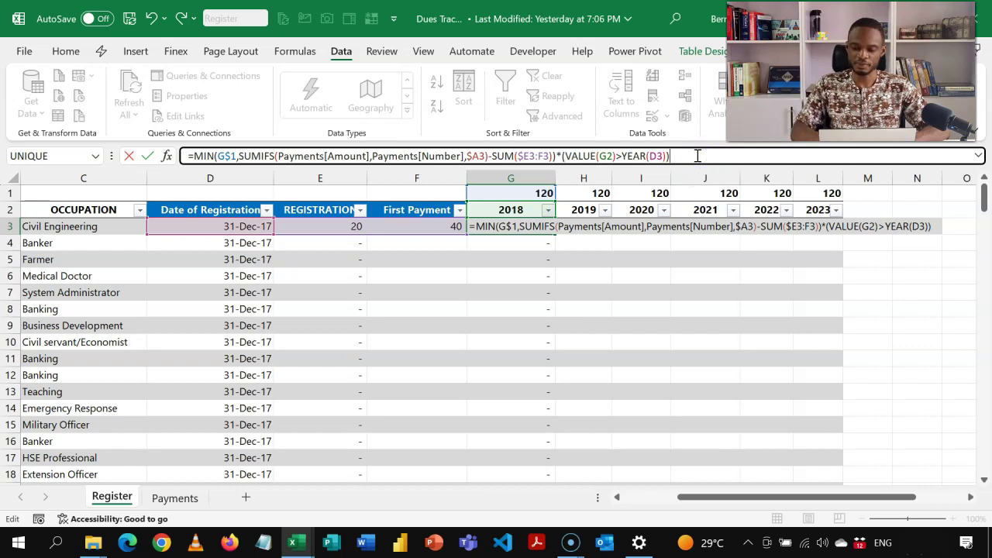
{"action": "left_click_drag", "start_coordinate": [697, 156], "coordinate": [559, 155]}
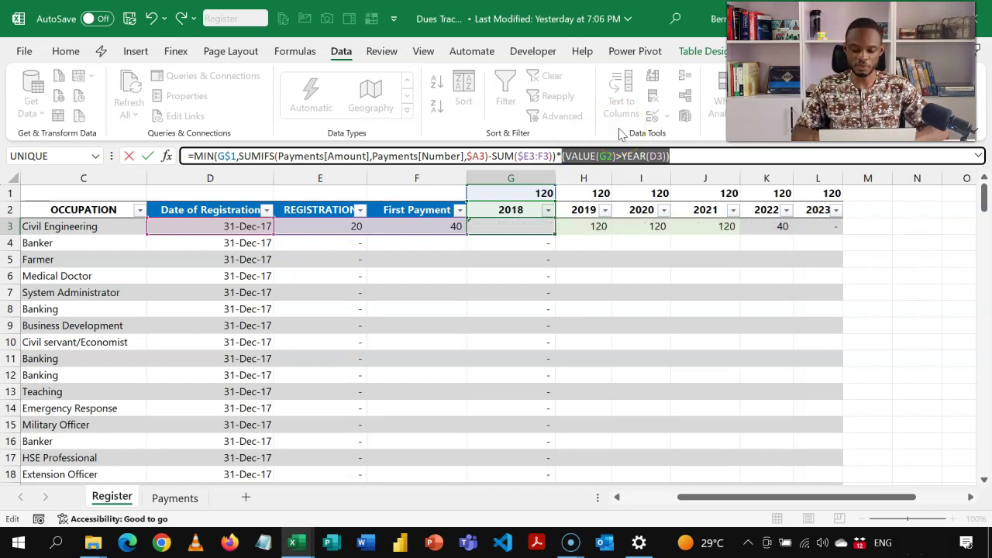
{"action": "key", "text": "Return"}
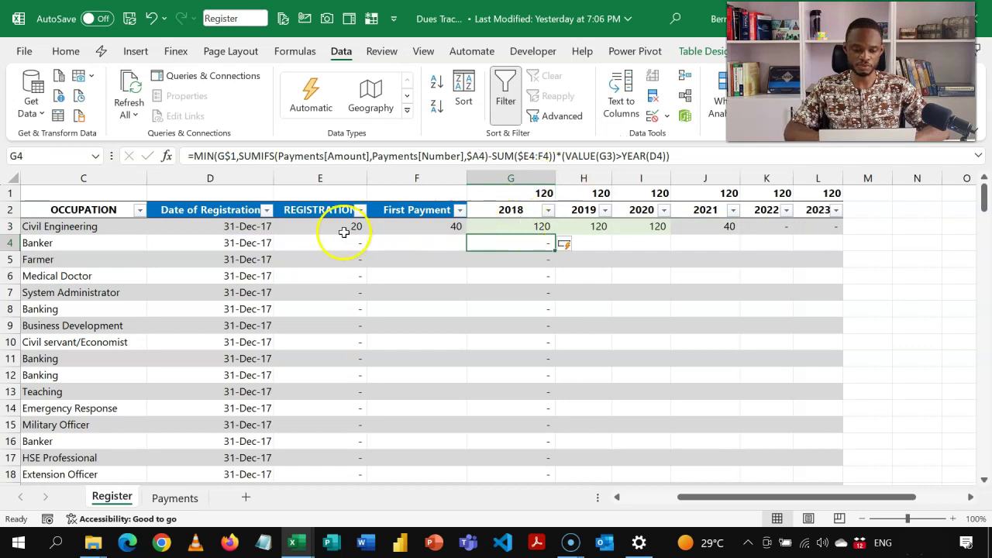
- Set the first member's date of registration to 12/31/2018
{"action": "key", "text": "Left"}
{"action": "key", "text": "Left"}
{"action": "key", "text": "Left"}
{"action": "left_click", "coordinate": [240, 227]}
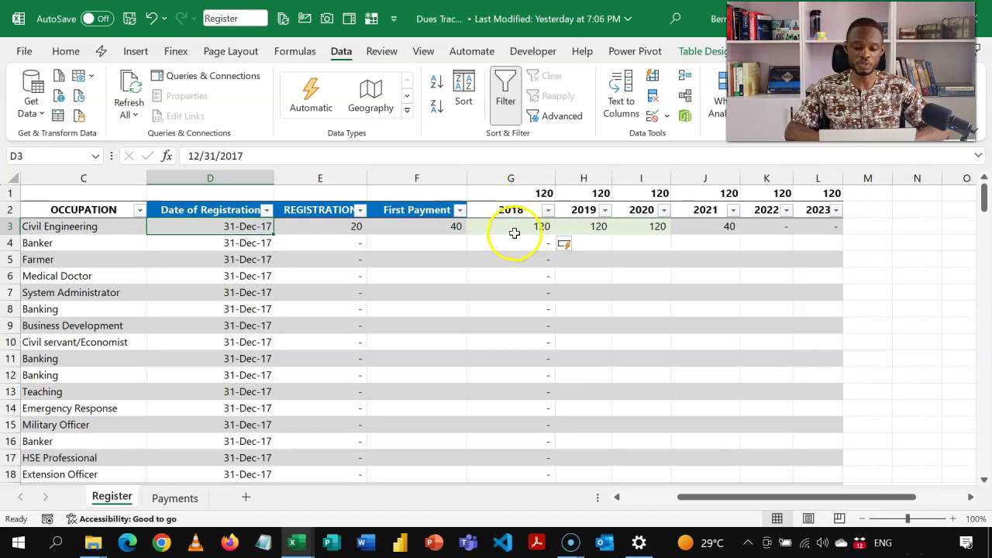
{"action": "left_click", "coordinate": [297, 161]}
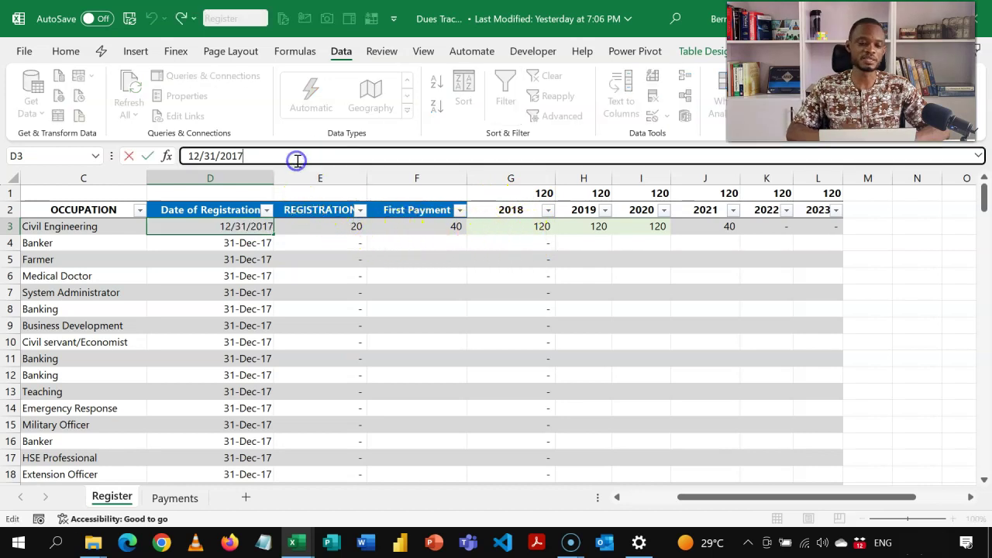
{"action": "key", "text": "BackSpace"}
{"action": "type", "text": "8"}
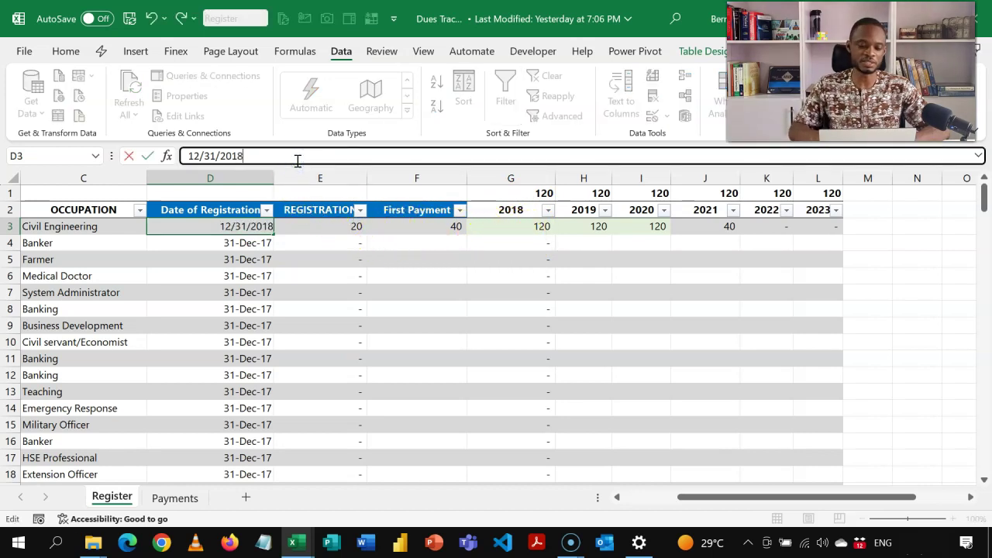
{"action": "key", "text": "Return"}
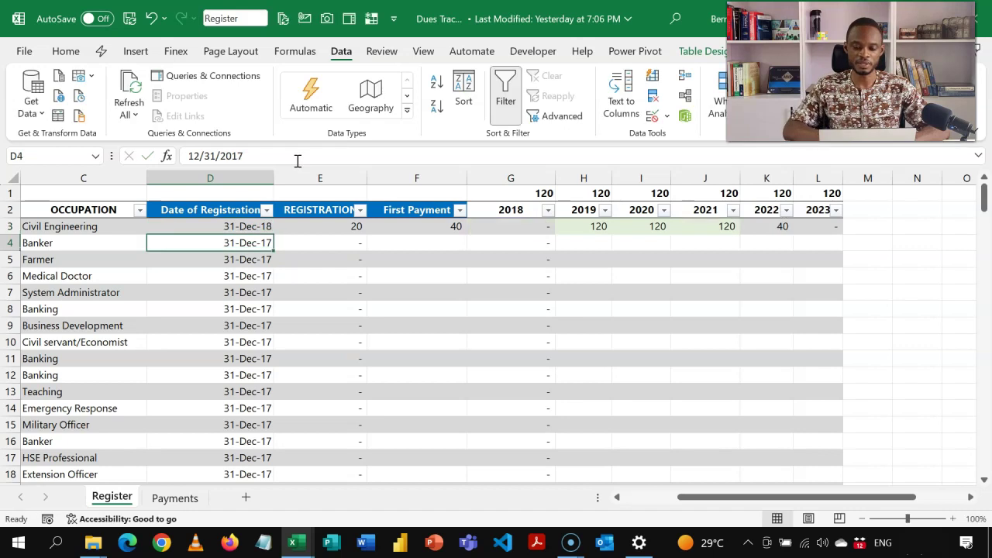
- Lock the row of the year header reference as G$2 inside VALUE in the first member's 2018 formula
{"action": "left_click", "coordinate": [534, 226]}
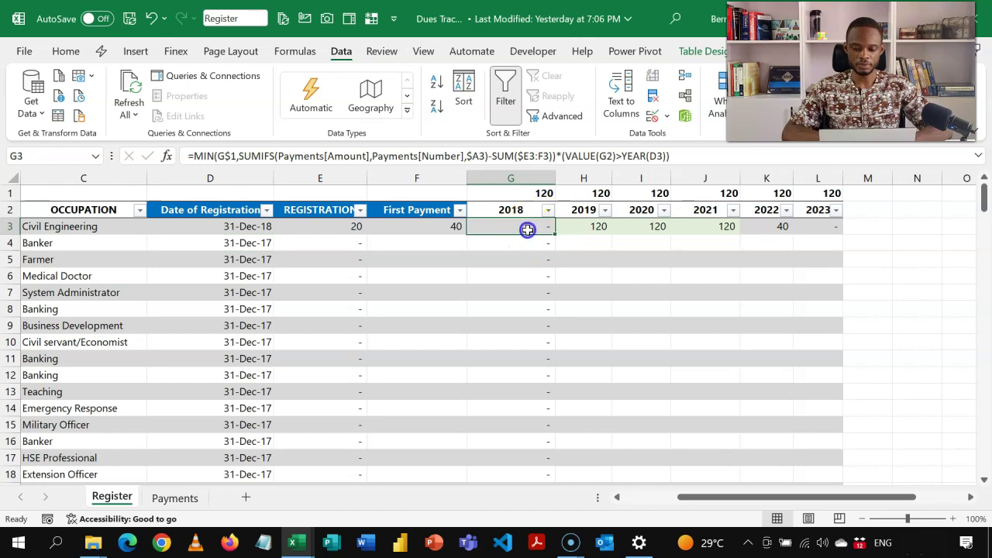
{"action": "double_click", "coordinate": [527, 228]}
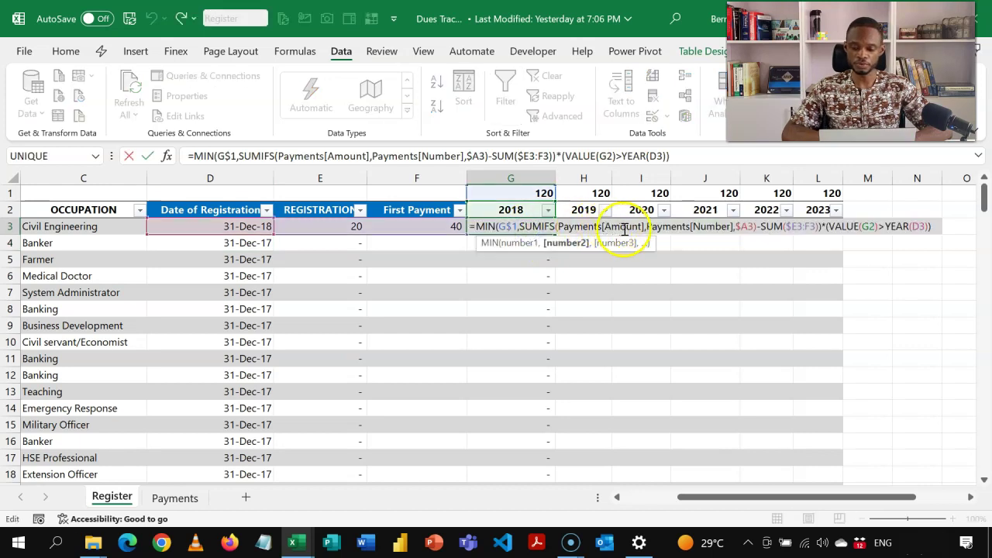
{"action": "left_click", "coordinate": [605, 155]}
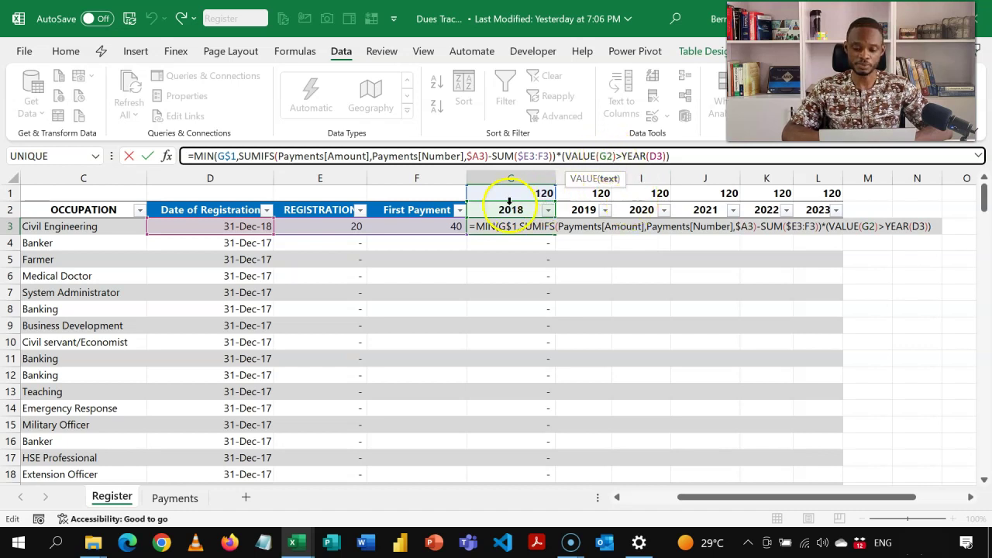
{"action": "key", "text": "F4"}
{"action": "key", "text": "F4"}
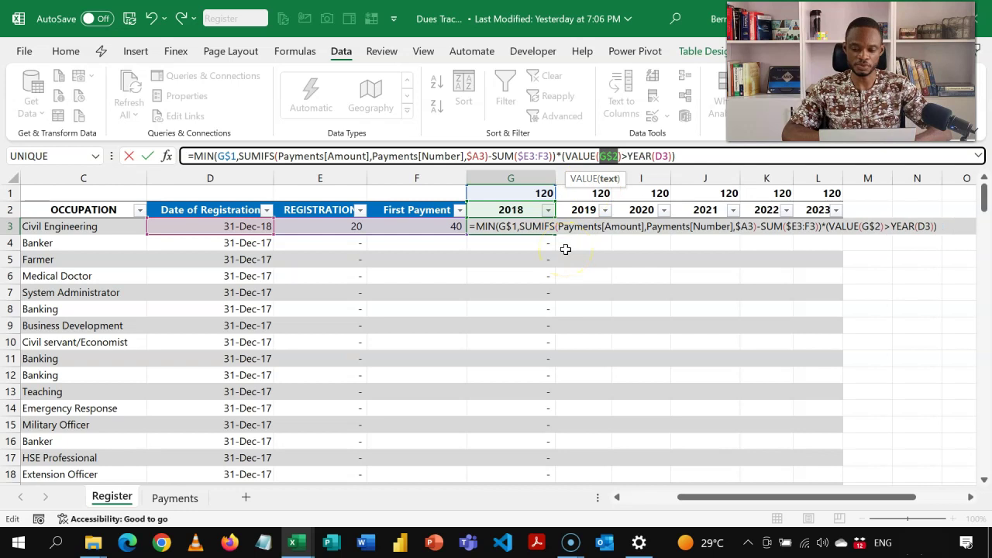
{"action": "double_click", "coordinate": [608, 155]}
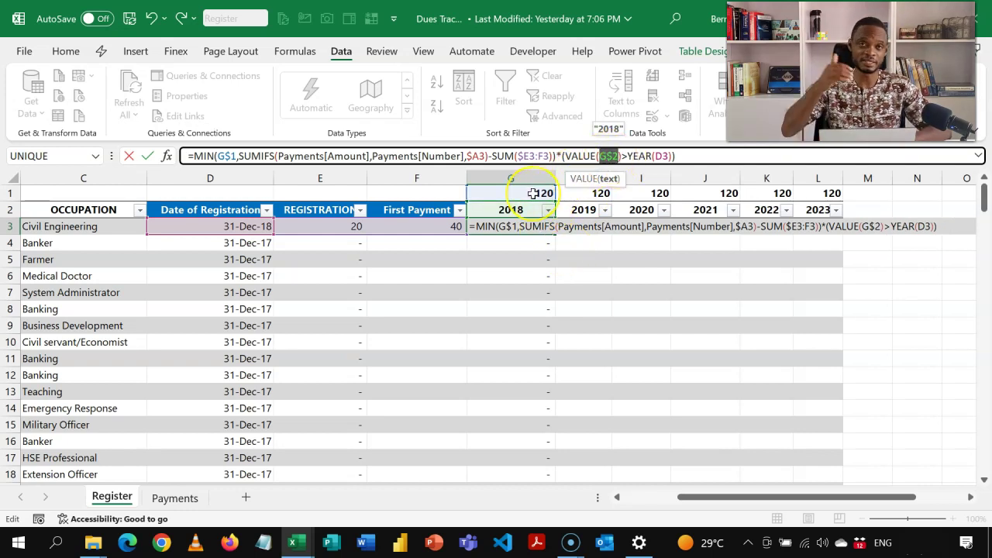
{"action": "key", "text": "Return"}
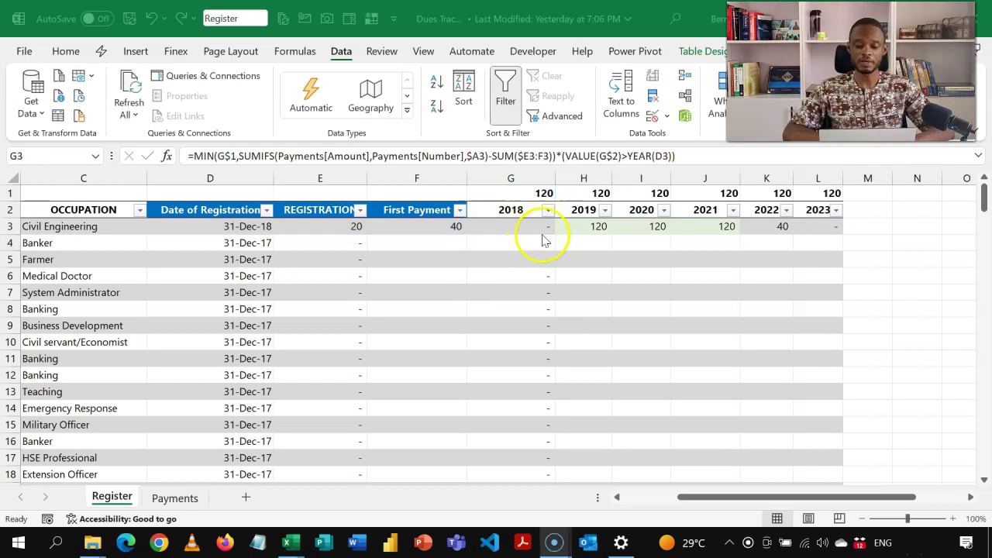
- Fill the first member's 2018 formula into the 2018 to 2023 dues columns for all members
{"action": "left_click", "coordinate": [548, 229]}
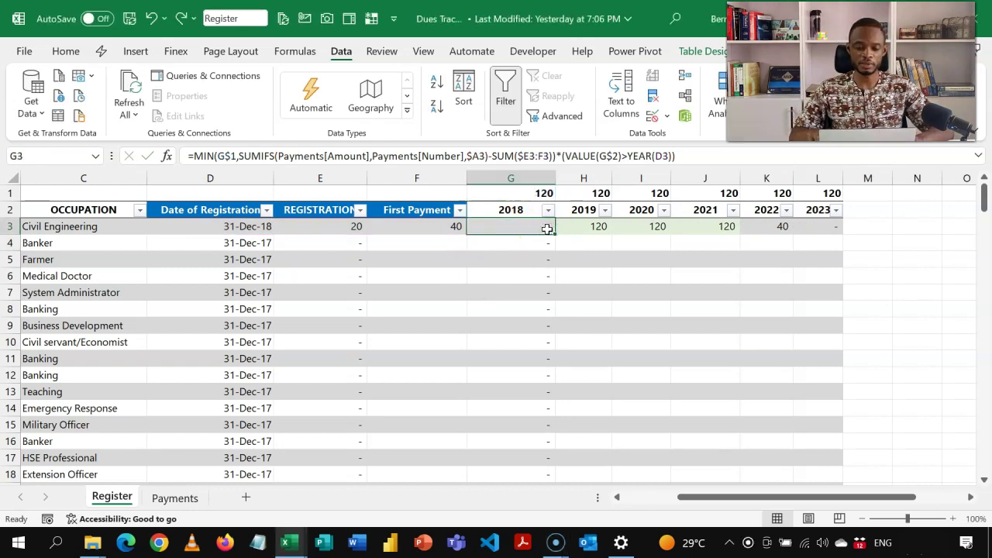
{"action": "mouse_move", "coordinate": [547, 229]}
{"action": "left_mouse_down"}
{"action": "mouse_move", "coordinate": [811, 228]}
{"action": "mouse_move", "coordinate": [544, 227]}
{"action": "left_mouse_up"}
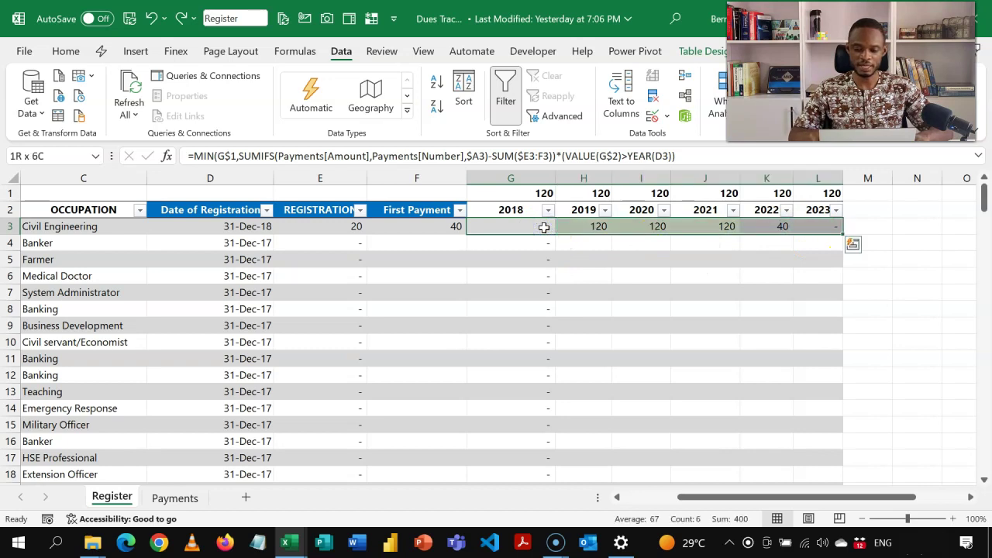
{"action": "key", "text": "ctrl+shift+Down"}
{"action": "key", "text": "ctrl+BackSpace"}
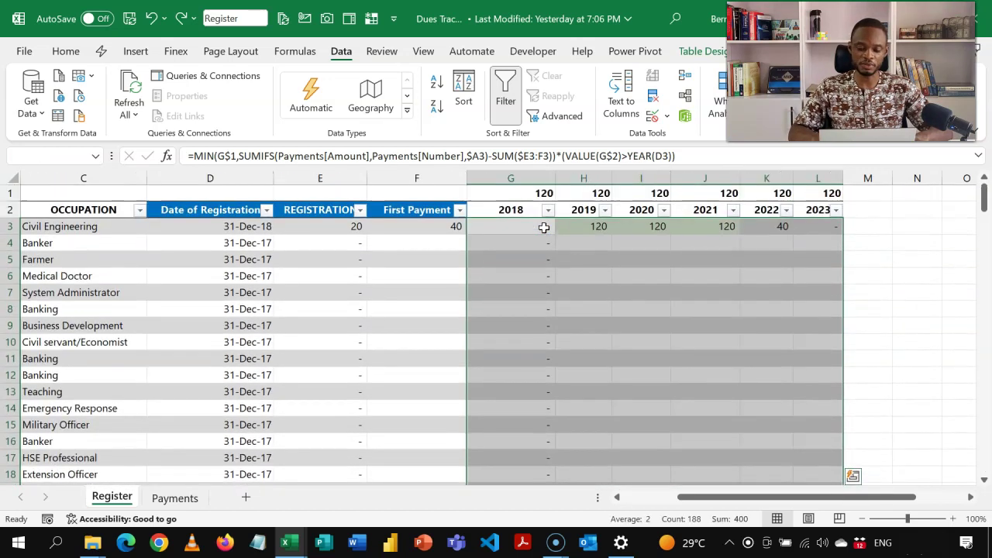
{"action": "key", "text": "F2"}
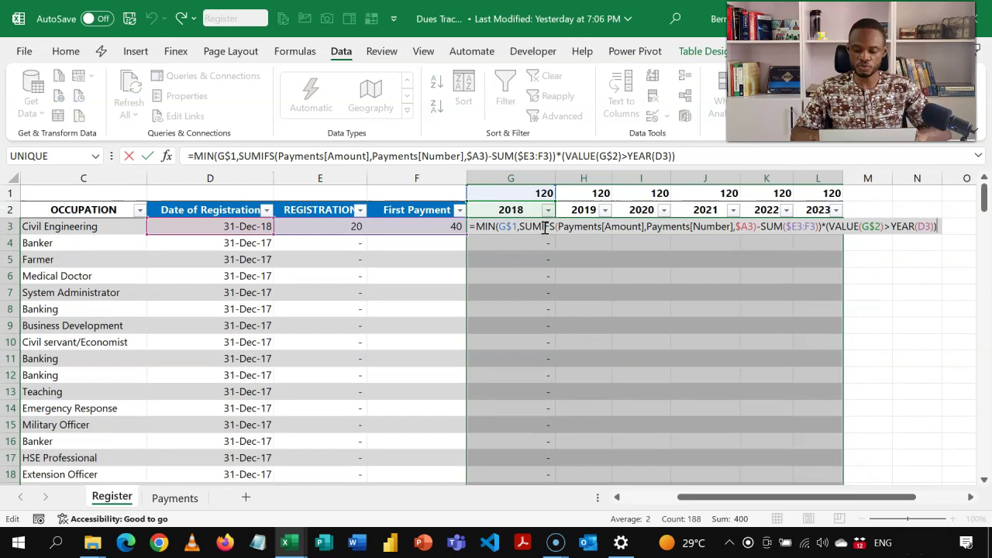
{"action": "key", "text": "ctrl+Return"}
- Examine the formulas in the yearly dues cells and the neighbouring registration column for the first few members
{"action": "key", "text": "Left"}
{"action": "key", "text": "Right"}
{"action": "key", "text": "Right"}
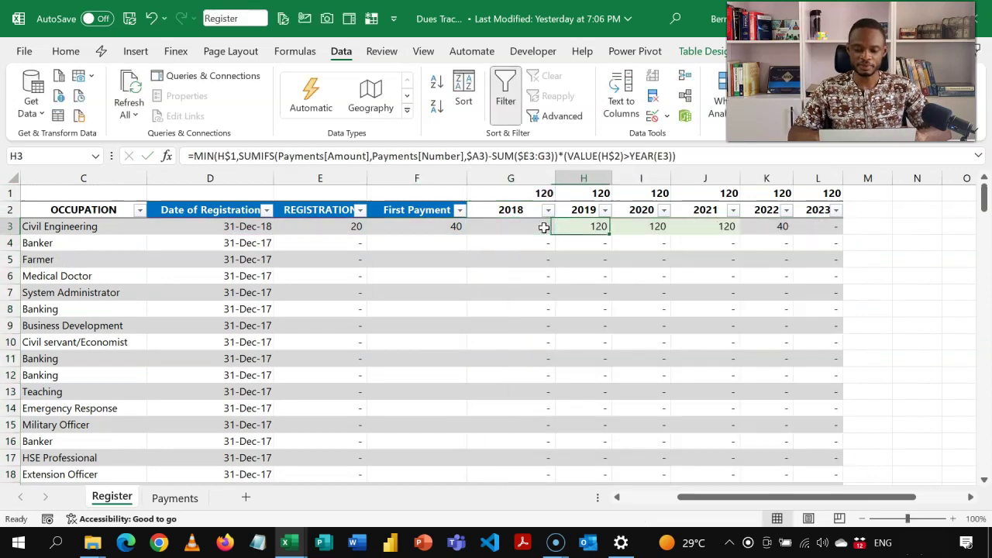
{"action": "key", "text": "Right"}
{"action": "key", "text": "Down"}
{"action": "key", "text": "Down"}
{"action": "key", "text": "Down"}
{"action": "key", "text": "Down"}
{"action": "key", "text": "Left"}
{"action": "key", "text": "Left"}
{"action": "key", "text": "Left"}
{"action": "key", "text": "Left"}
{"action": "key", "text": "Up"}
{"action": "key", "text": "Up"}
{"action": "key", "text": "Up"}
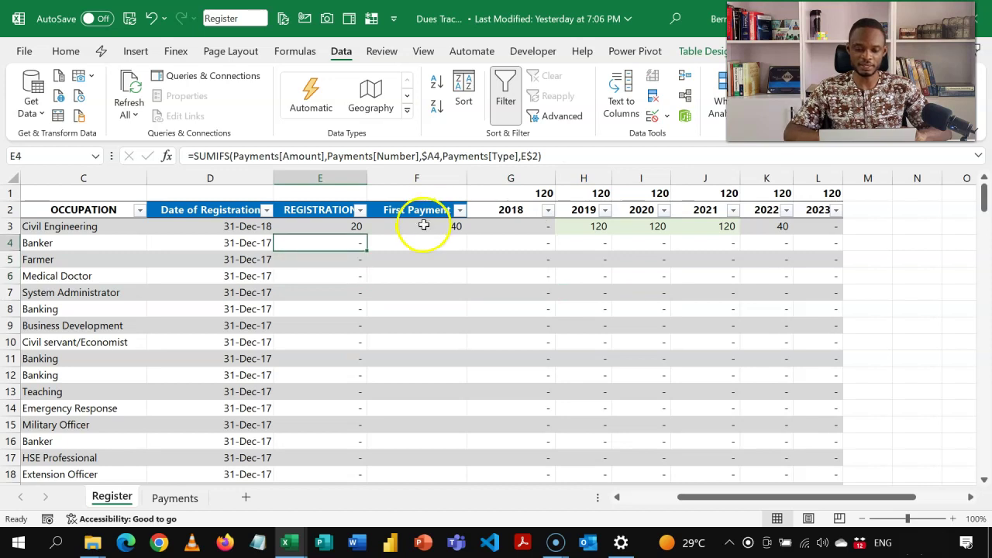
- Copy the first member's First Payment formula down the column for all members
{"action": "left_click", "coordinate": [423, 225]}
{"action": "double_click", "coordinate": [468, 233]}
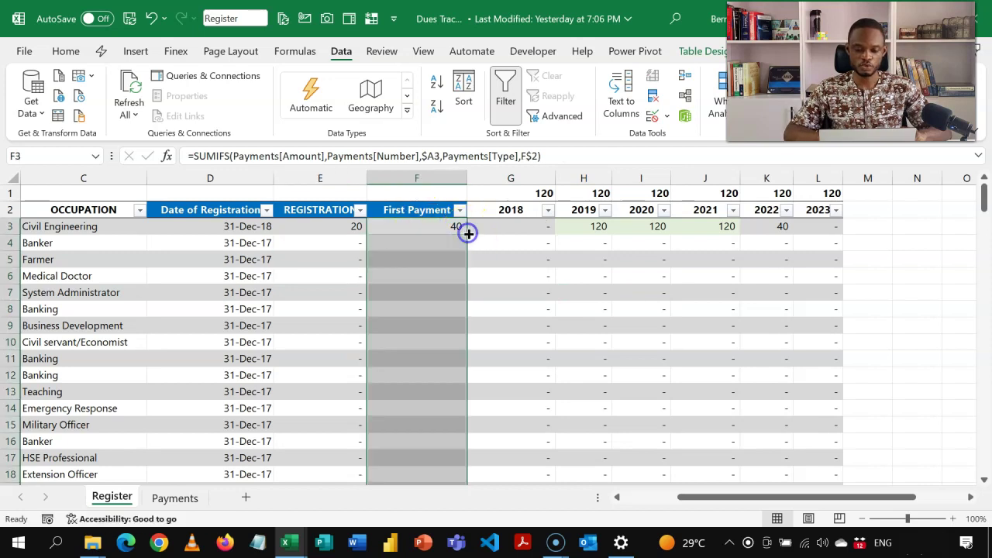
{"action": "left_click", "coordinate": [427, 261]}
{"action": "left_click", "coordinate": [558, 273]}
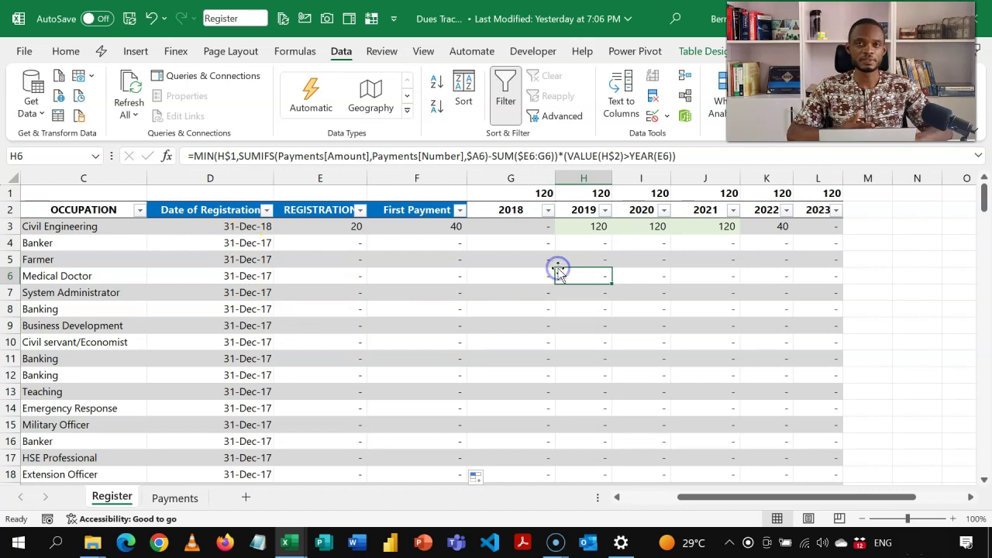